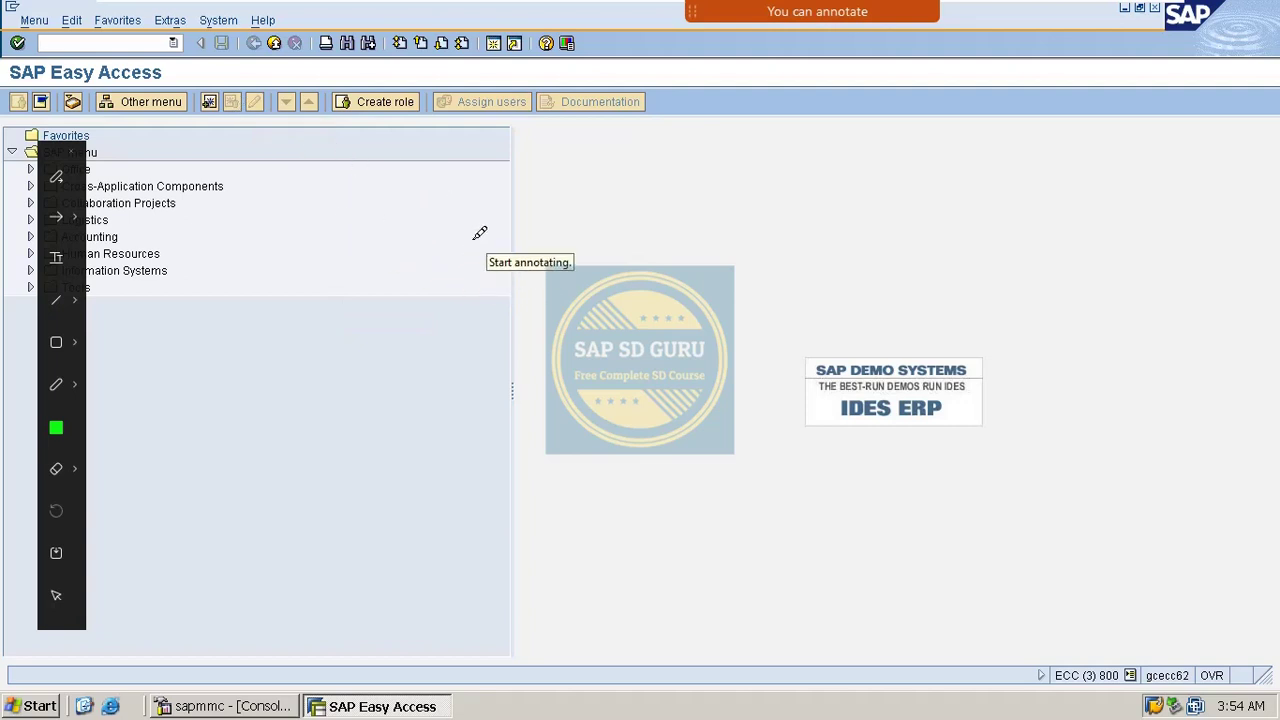
Step: Leave annotation mode and open the SAP Reference IMG through transaction SPRO
{"action": "key", "text": "Escape"}
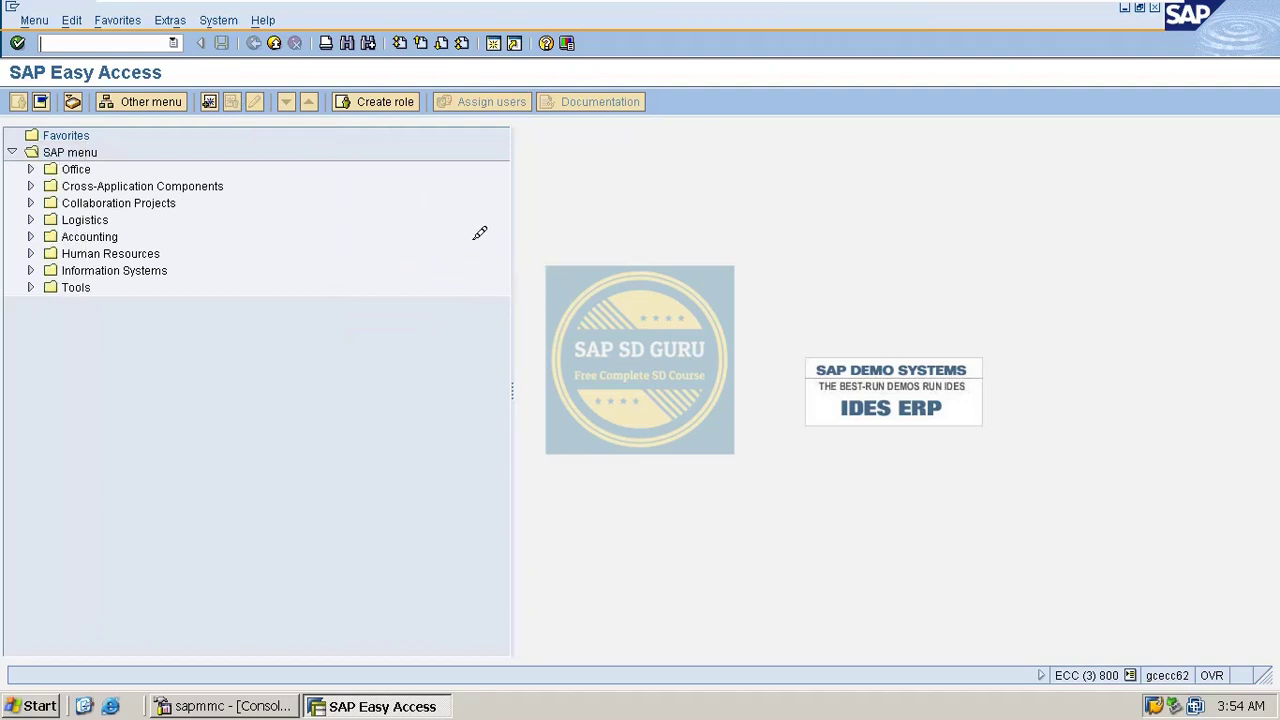
{"action": "type", "text": "SPRO"}
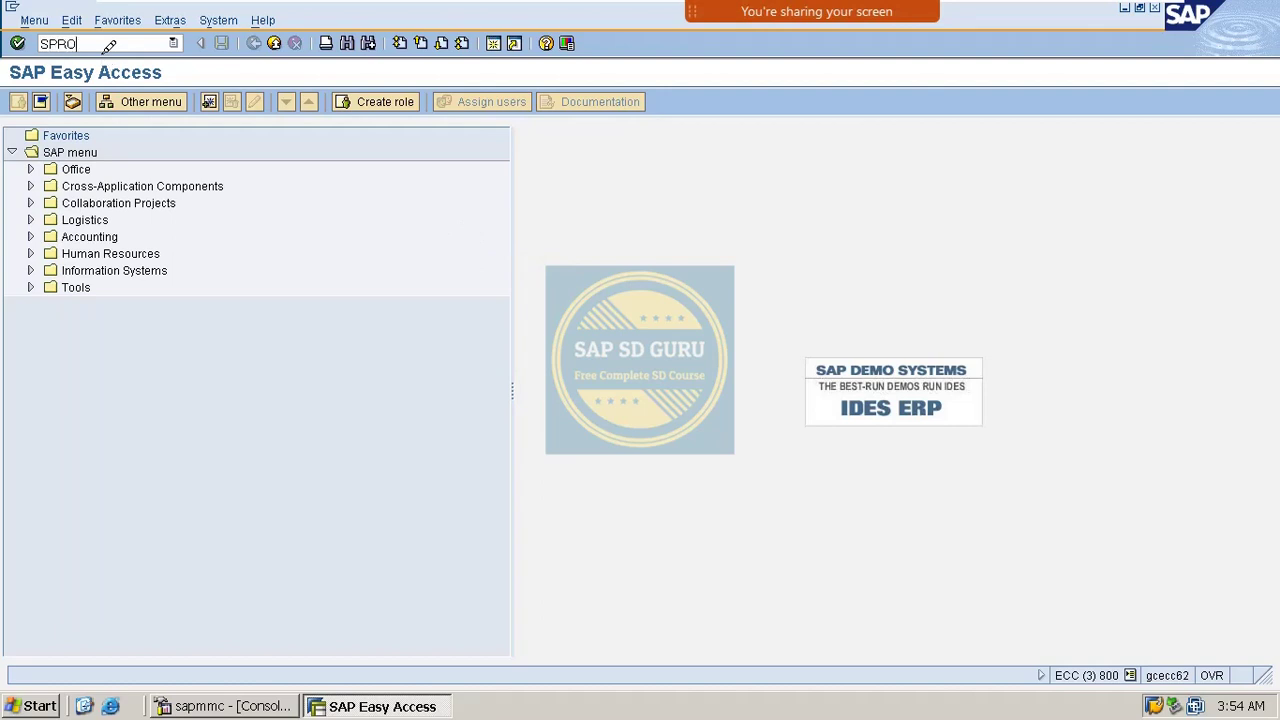
{"action": "key", "text": "Return"}
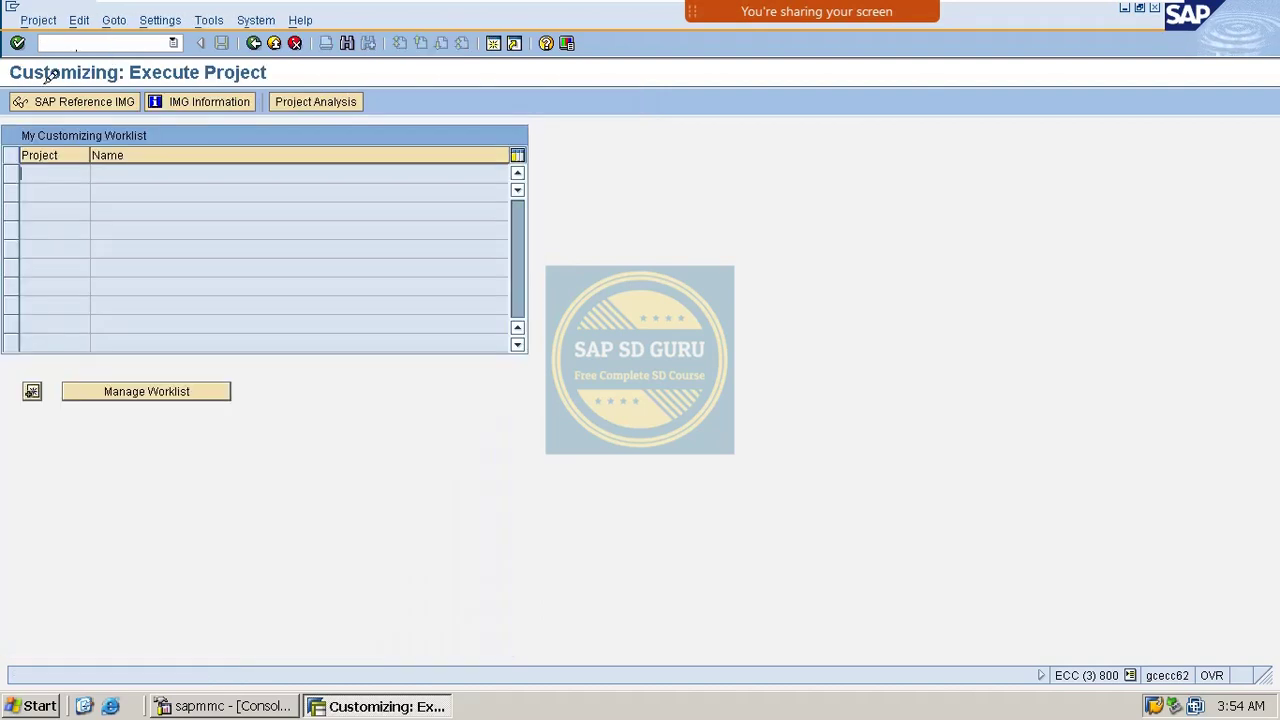
{"action": "left_click", "coordinate": [63, 101]}
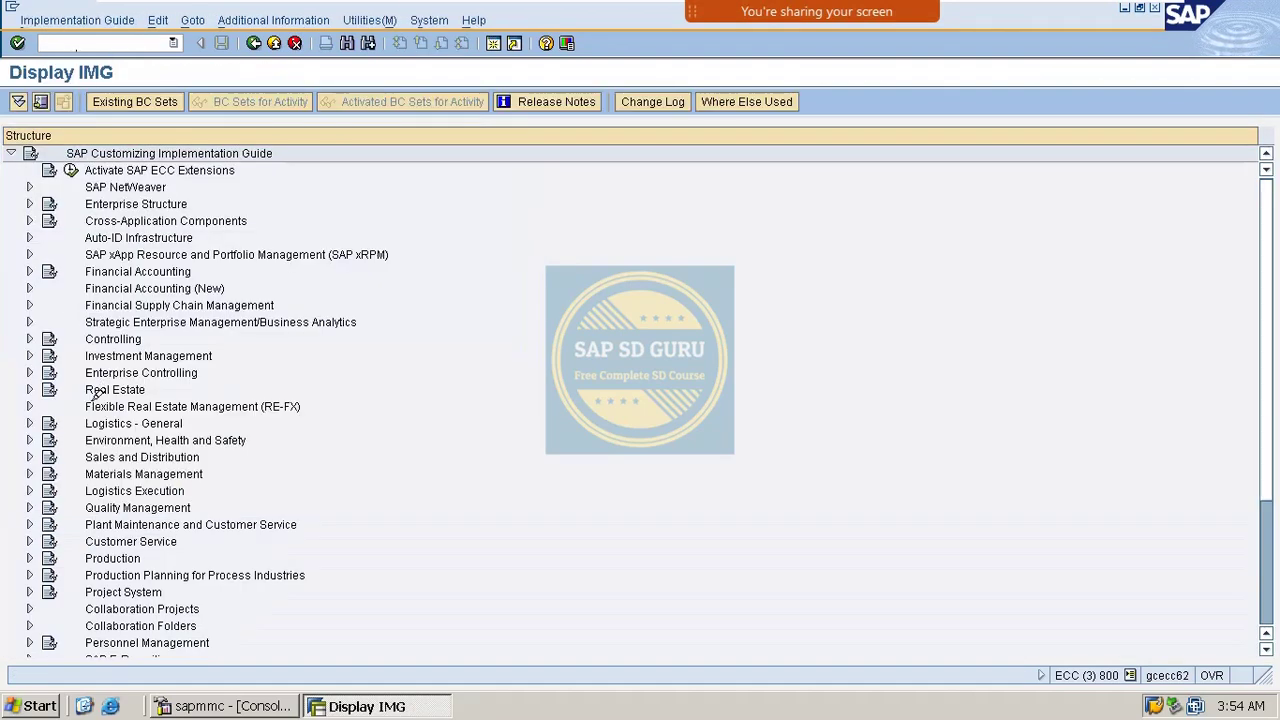
Step: Open the Define Automatic Credit Control activity under Sales and Distribution, Basic Functions, Credit Management/Risk Management, Credit Management
{"action": "left_click", "coordinate": [31, 457]}
{"action": "scroll", "coordinate": [70, 437], "scroll_direction": "down", "scroll_amount": 2}
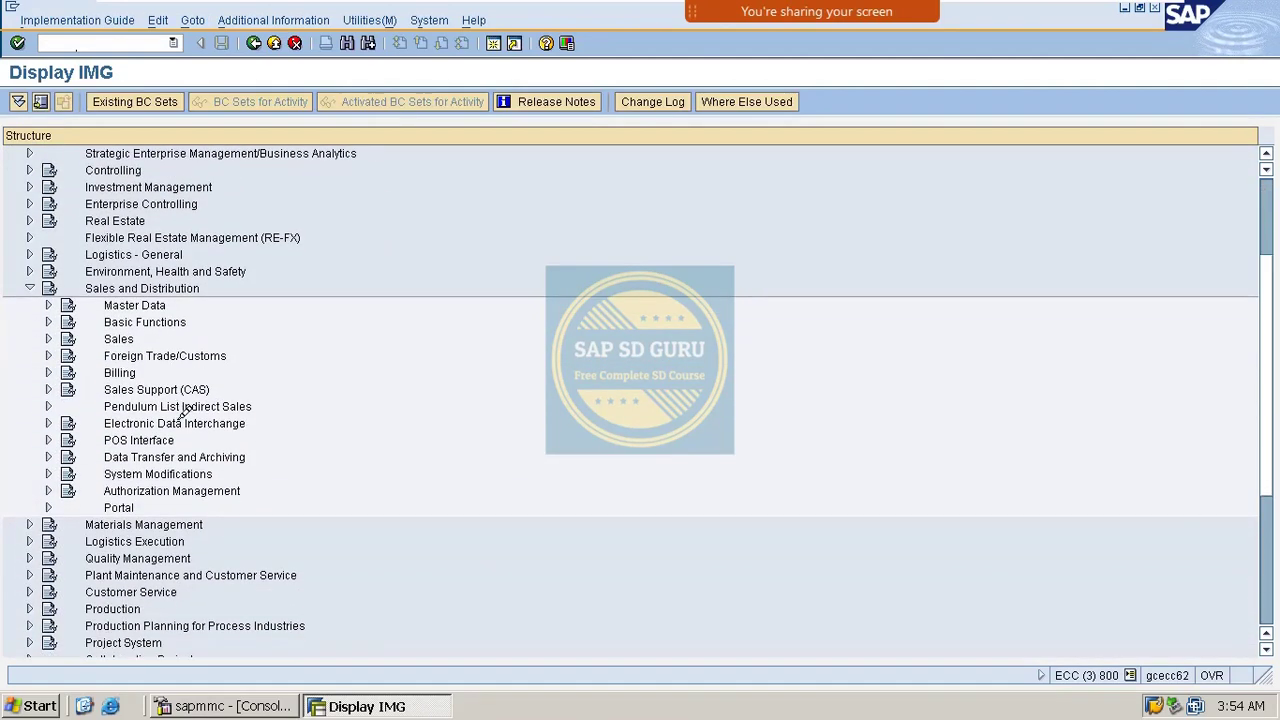
{"action": "scroll", "coordinate": [170, 375], "scroll_direction": "down", "scroll_amount": 2}
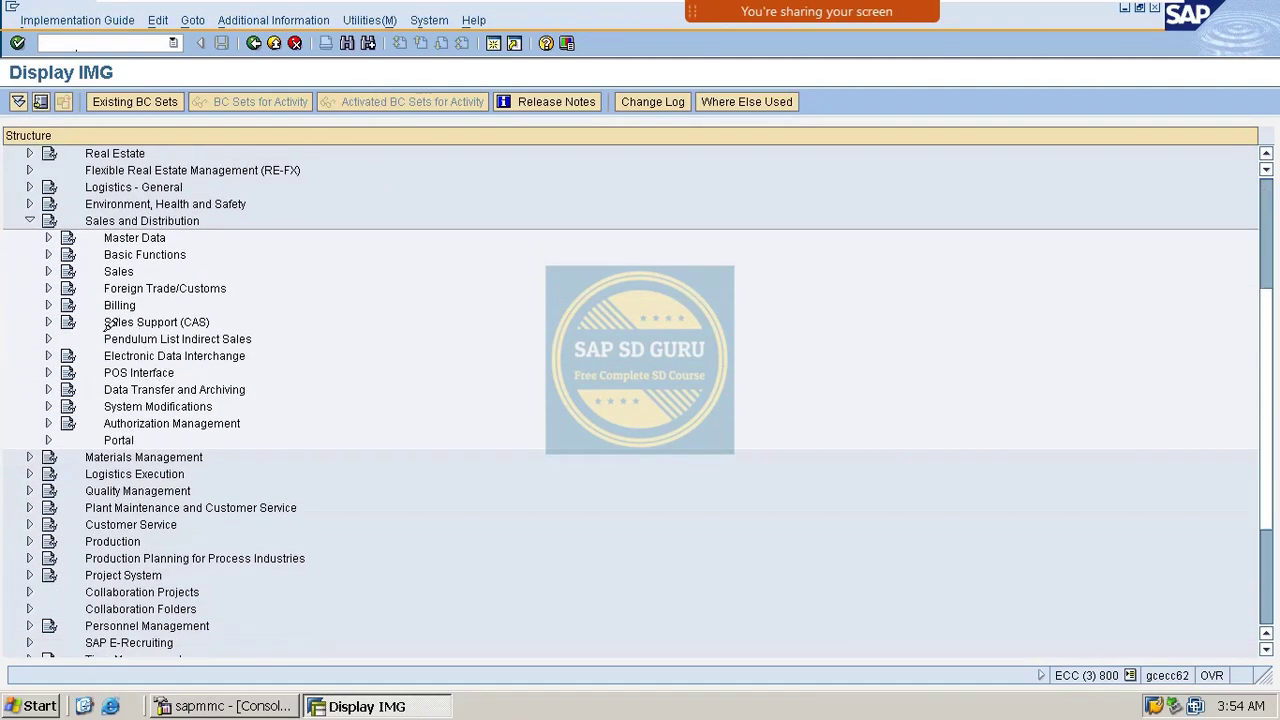
{"action": "left_click", "coordinate": [48, 254]}
{"action": "scroll", "coordinate": [133, 414], "scroll_direction": "down", "scroll_amount": 3}
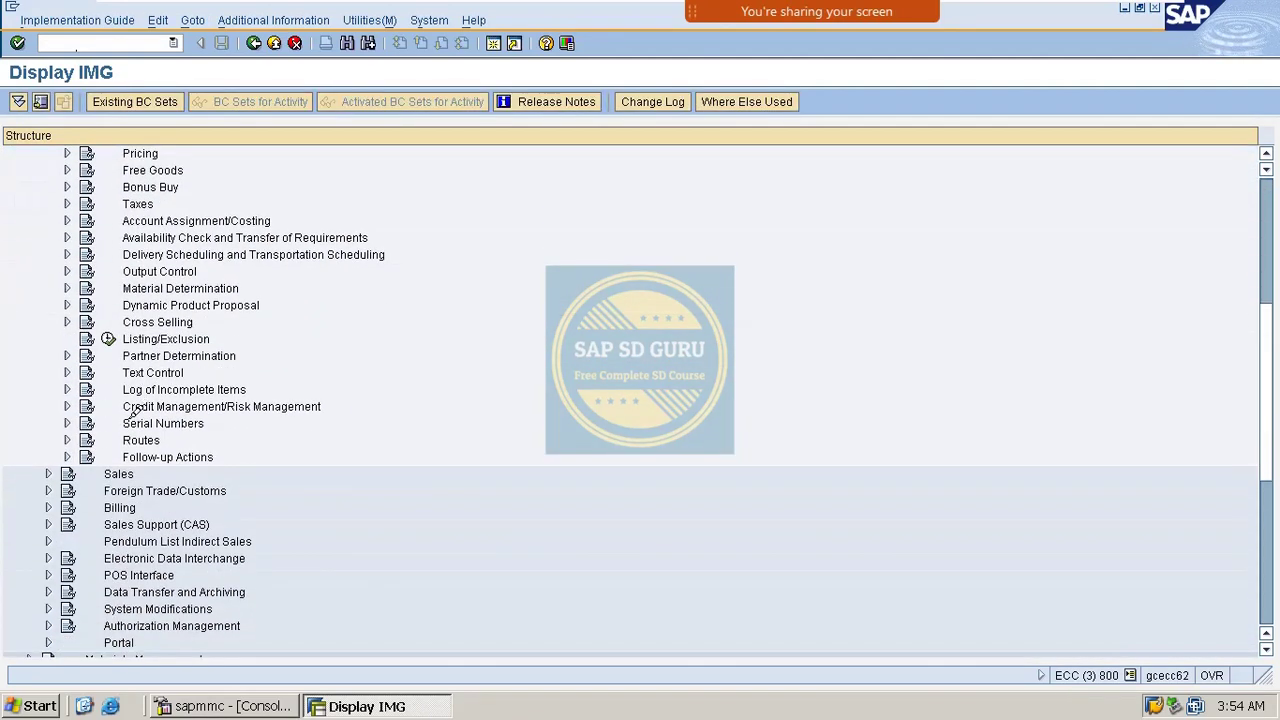
{"action": "left_click", "coordinate": [67, 406]}
{"action": "scroll", "coordinate": [445, 400], "scroll_direction": "down", "scroll_amount": 1}
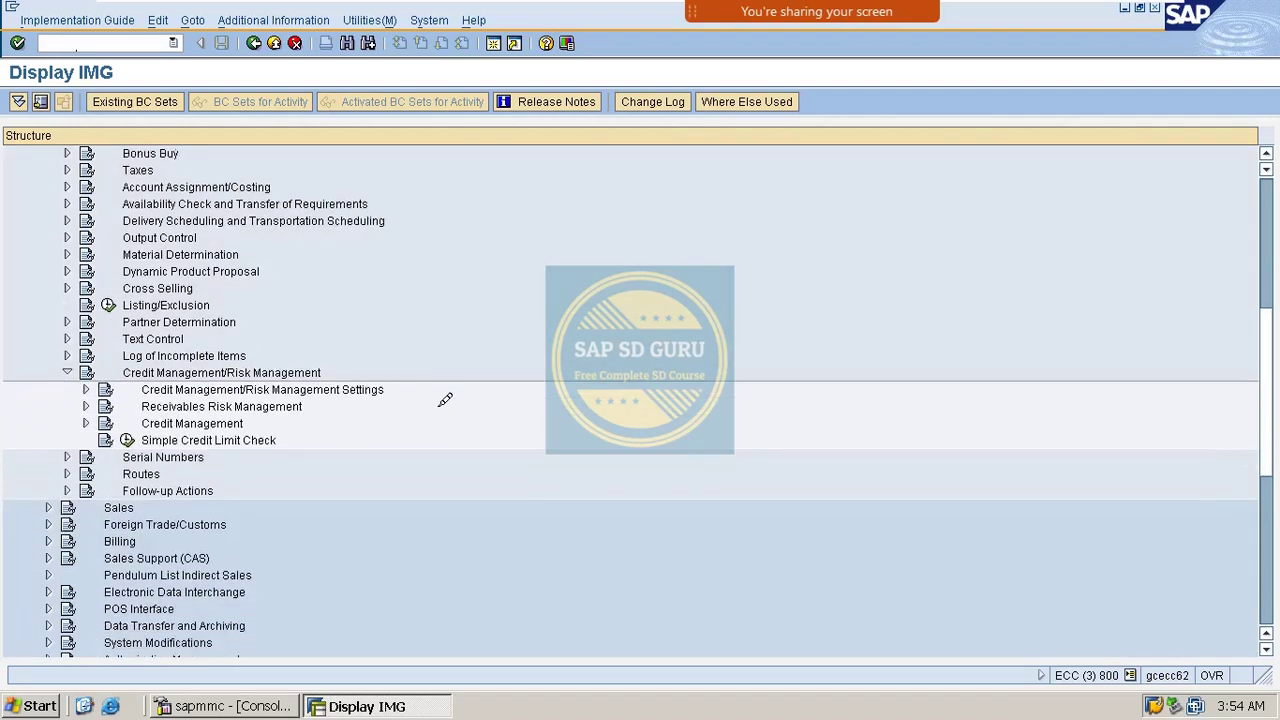
{"action": "scroll", "coordinate": [445, 400], "scroll_direction": "down", "scroll_amount": 1}
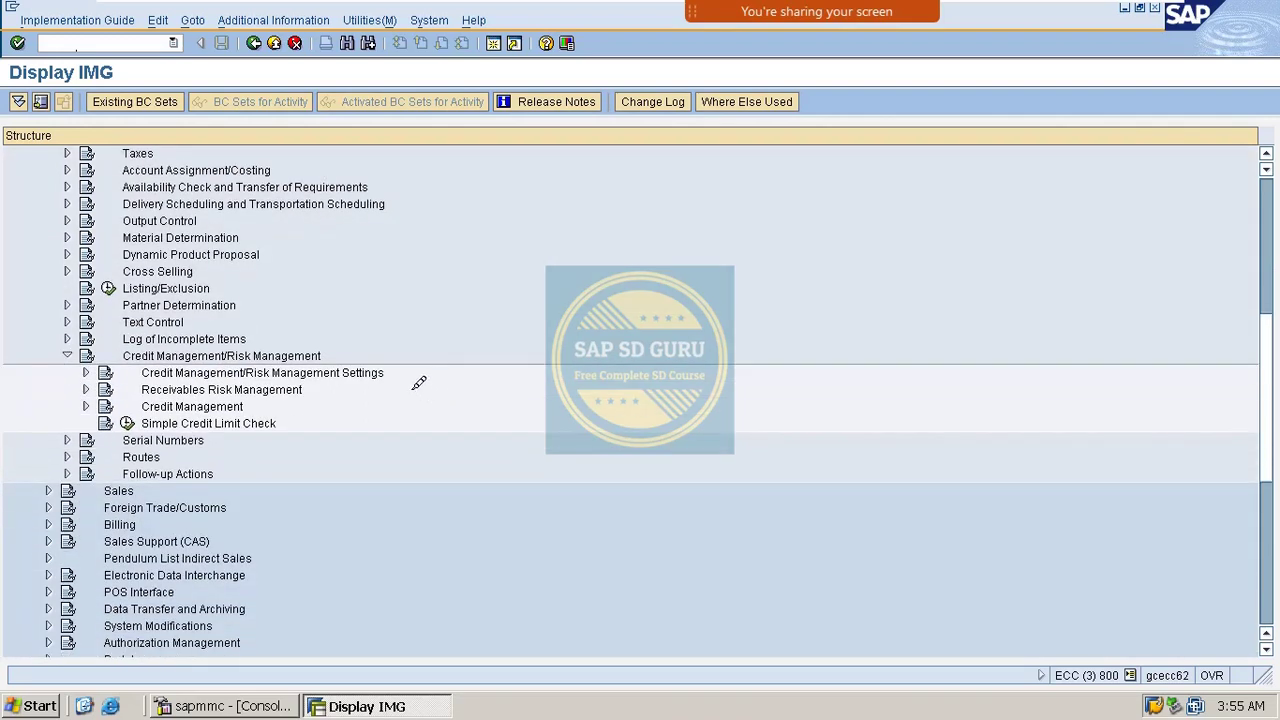
{"action": "left_click", "coordinate": [86, 406]}
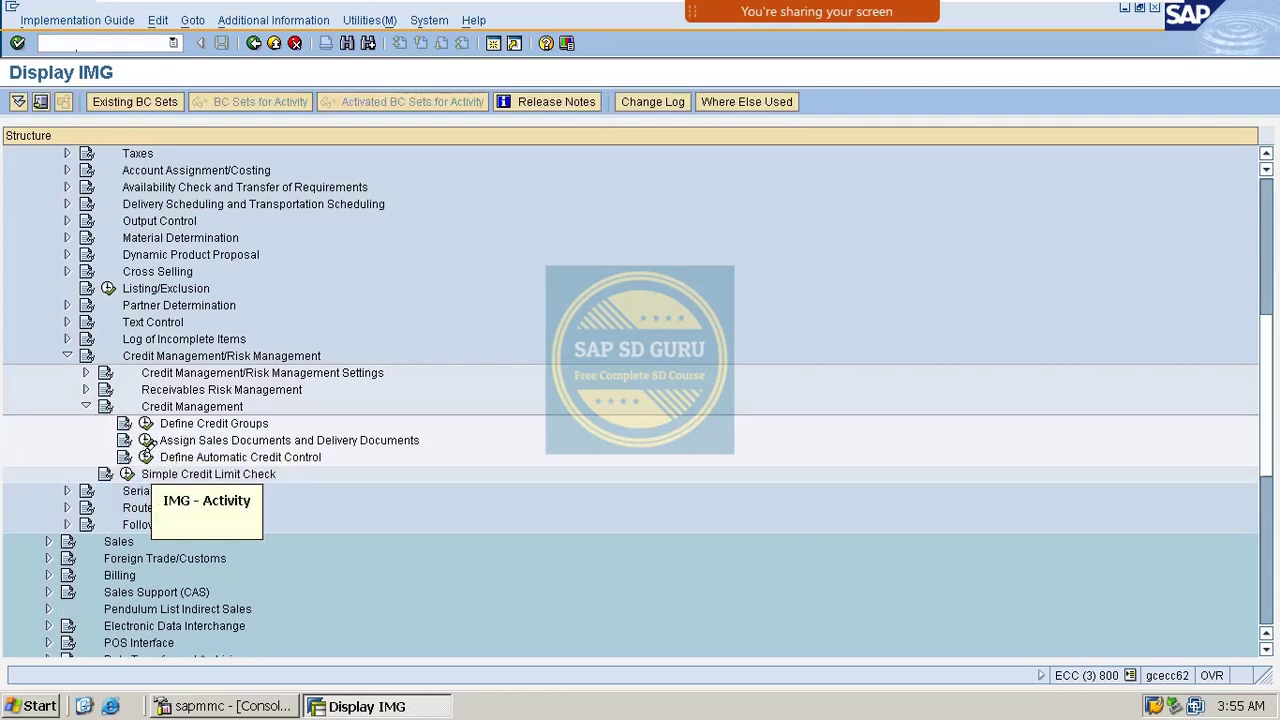
{"action": "left_click", "coordinate": [146, 457]}
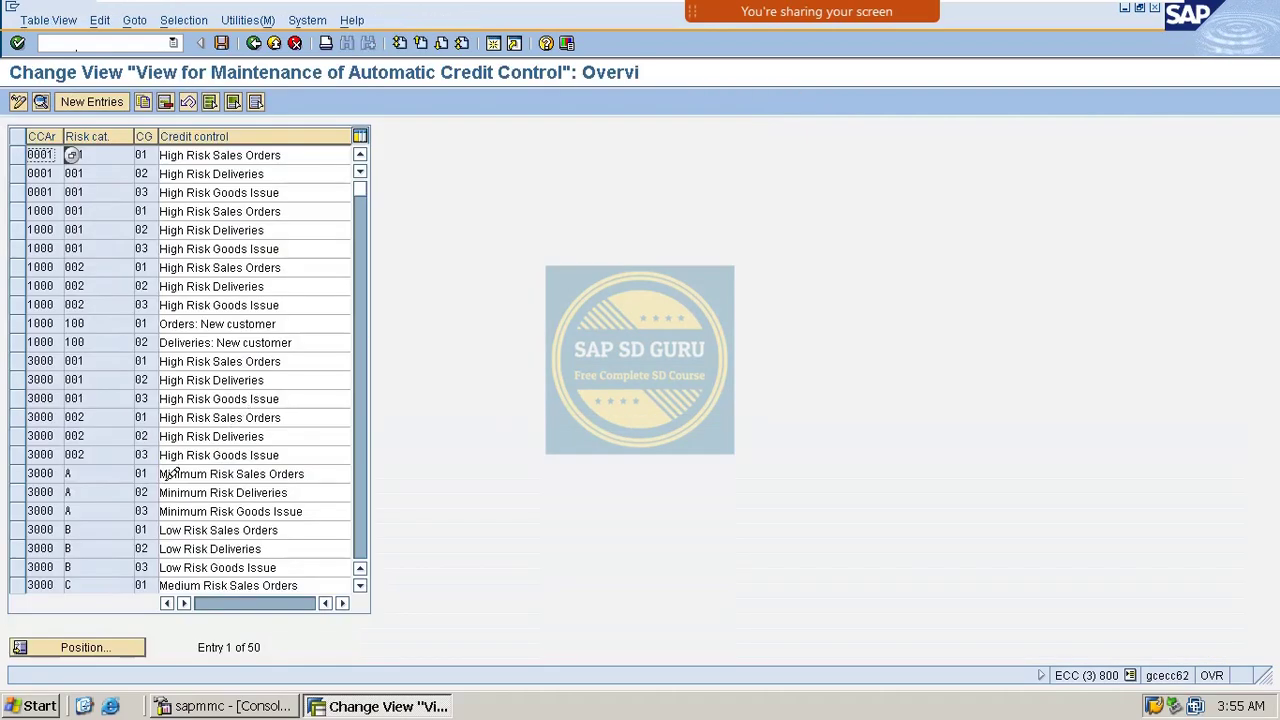
Step: Find the automatic credit control entry for credit control area M100 and open its details
{"action": "left_click", "coordinate": [115, 645]}
{"action": "type", "text": "M1"}
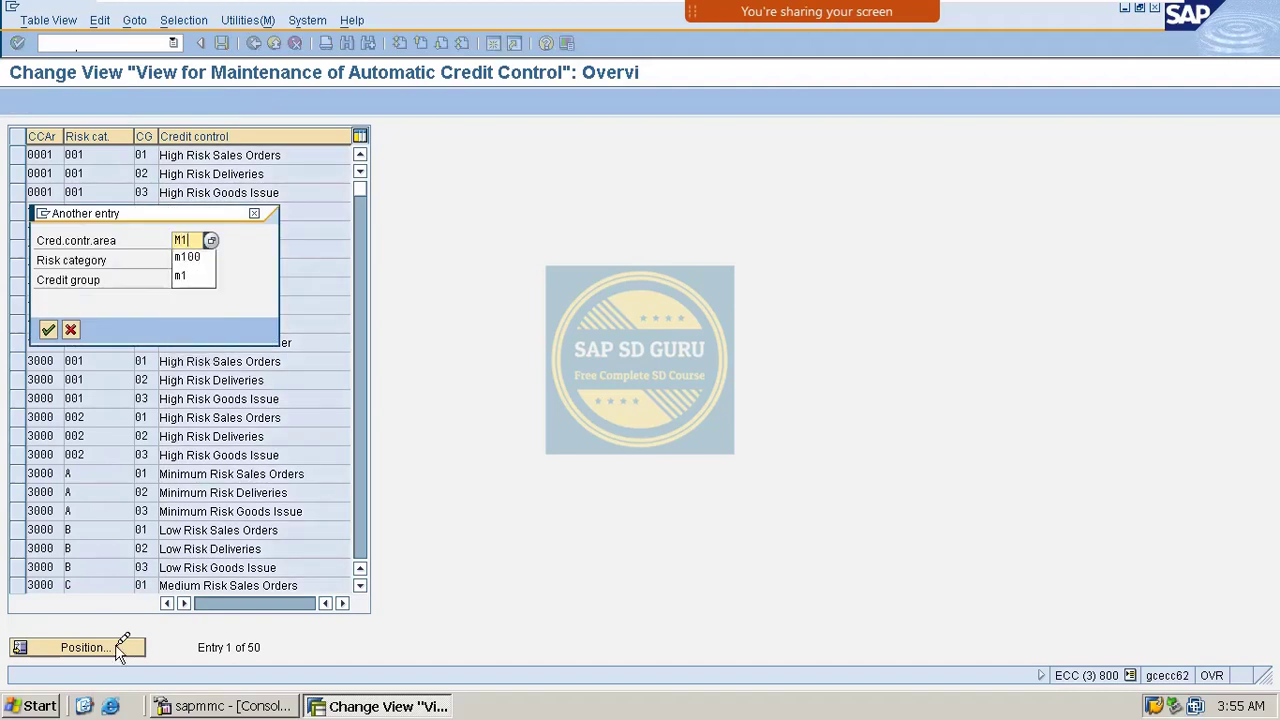
{"action": "type", "text": "00"}
{"action": "key", "text": "Return"}
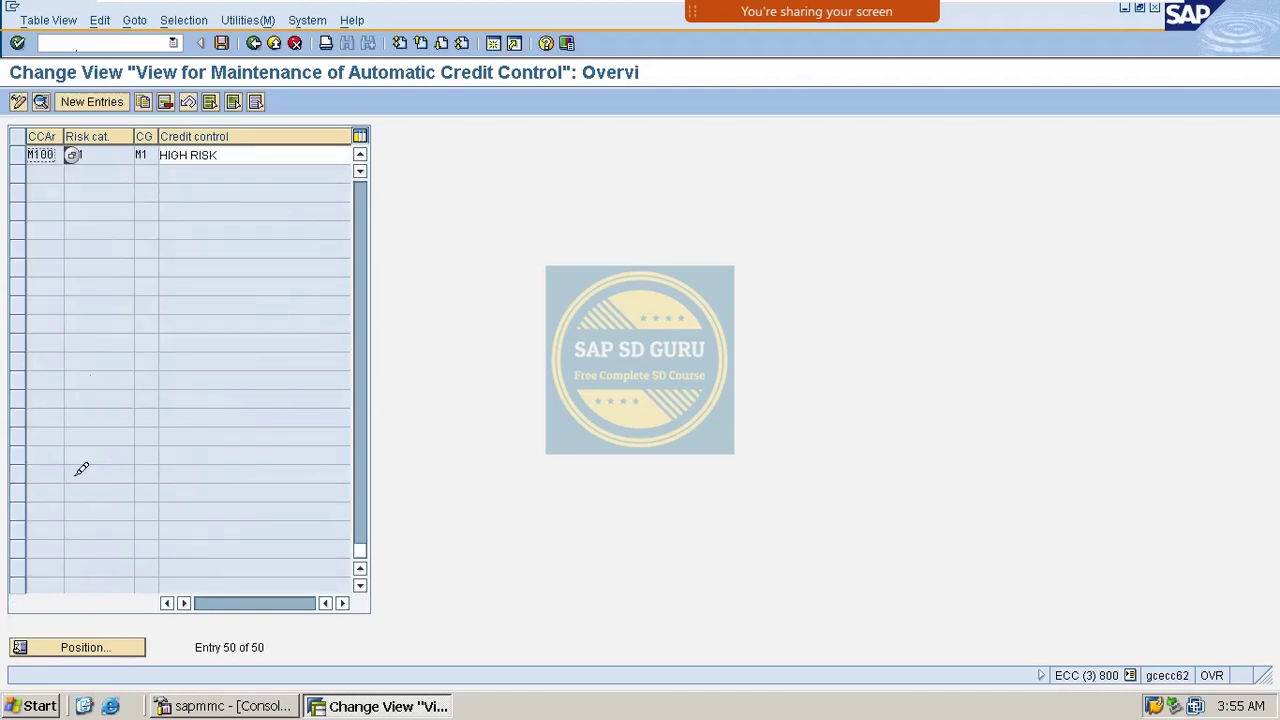
{"action": "double_click", "coordinate": [127, 152]}
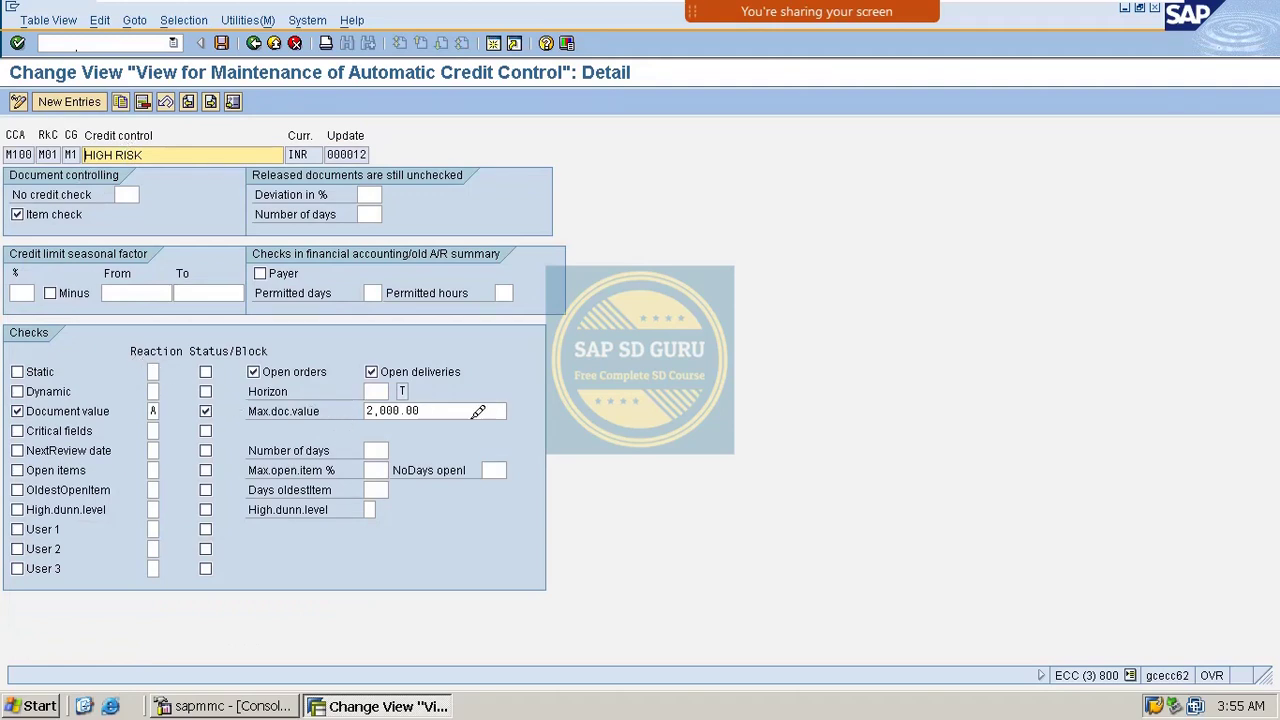
Step: Deactivate the Document value check, clearing its maximum document value, reaction and status/block setting
{"action": "left_click_drag", "start_coordinate": [470, 411], "coordinate": [191, 440]}
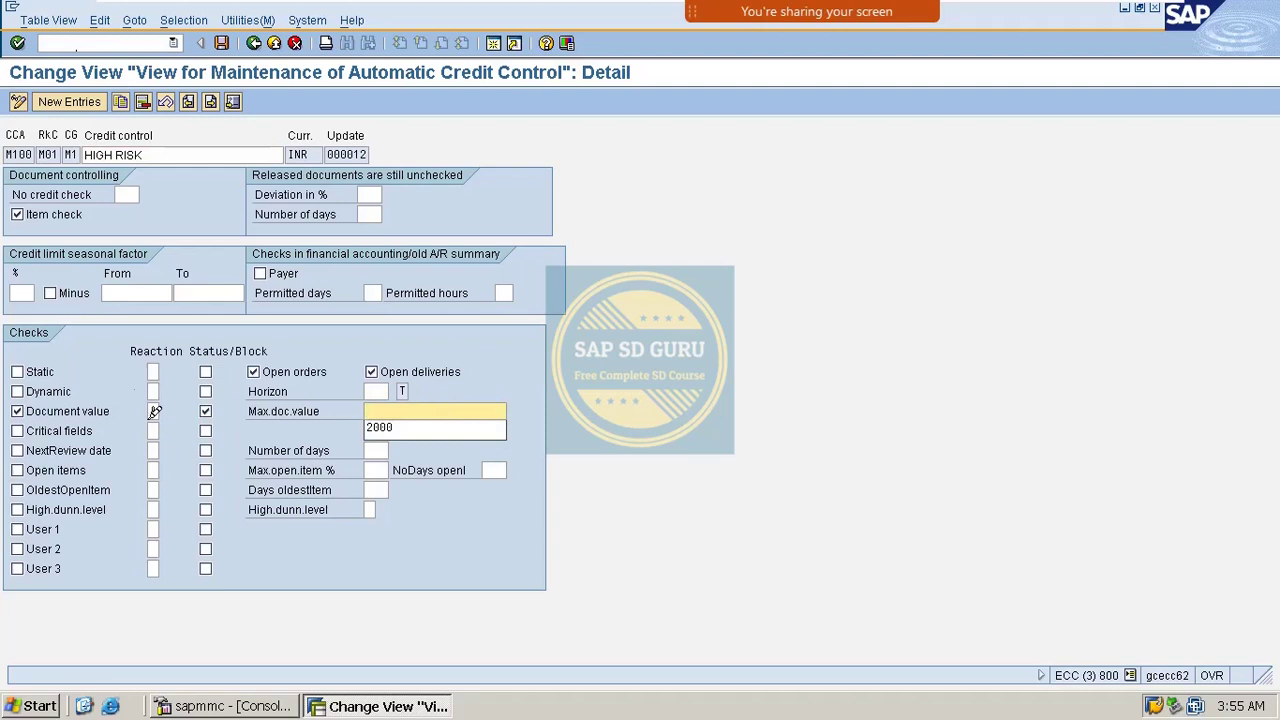
{"action": "left_click", "coordinate": [44, 411]}
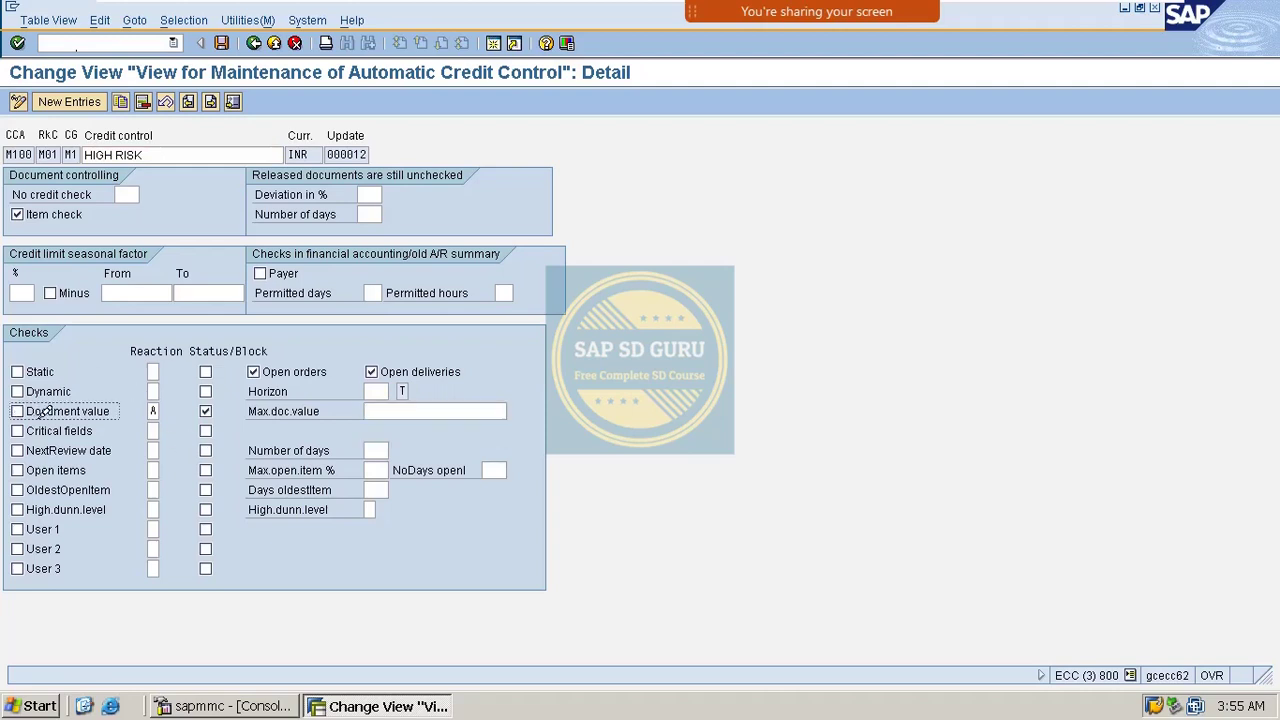
{"action": "left_click", "coordinate": [156, 411]}
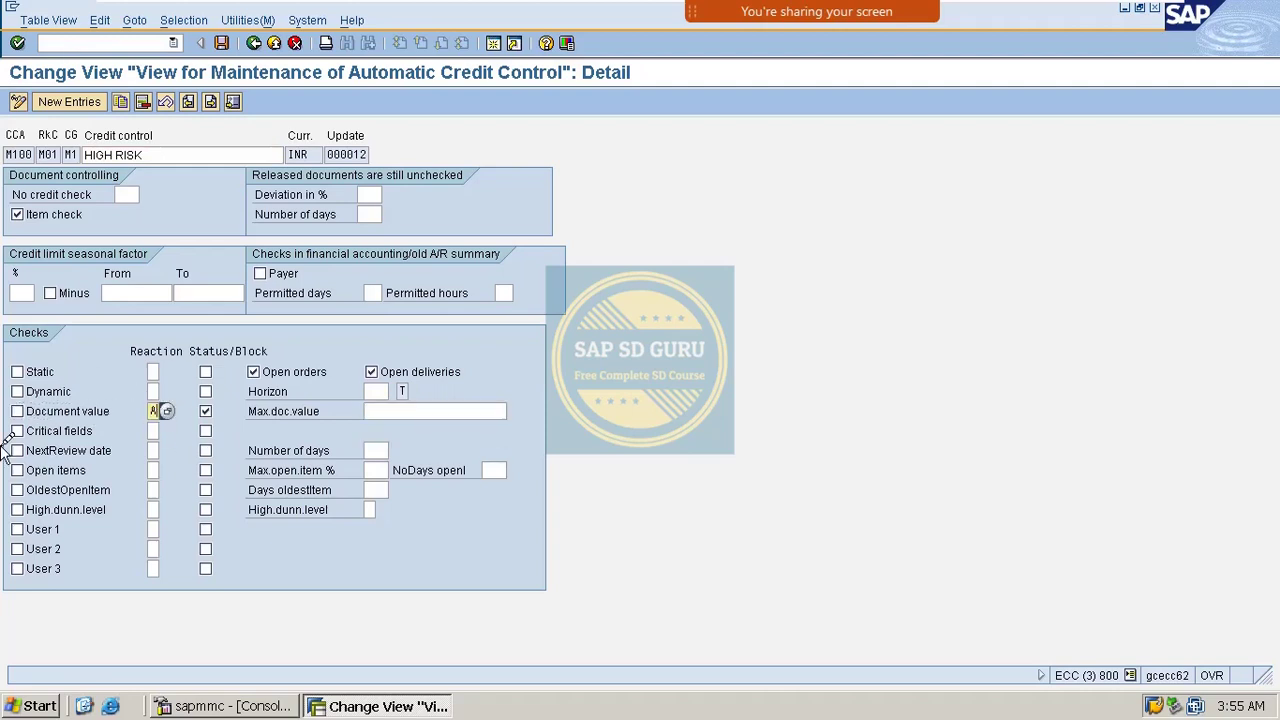
{"action": "key", "text": "Delete"}
{"action": "key", "text": "Tab"}
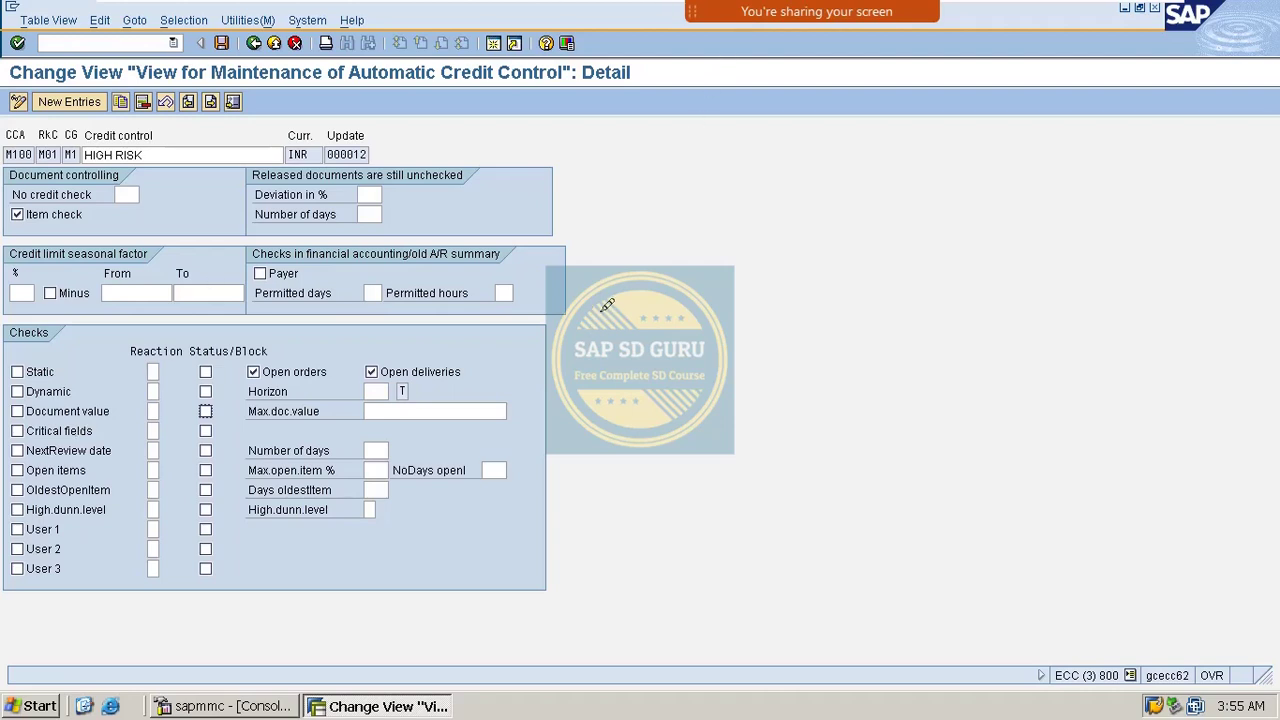
Step: Activate the Critical fields check and choose A (Warning) as its system reaction
{"action": "left_click", "coordinate": [67, 425]}
{"action": "left_click", "coordinate": [158, 430]}
{"action": "key", "text": "F4"}
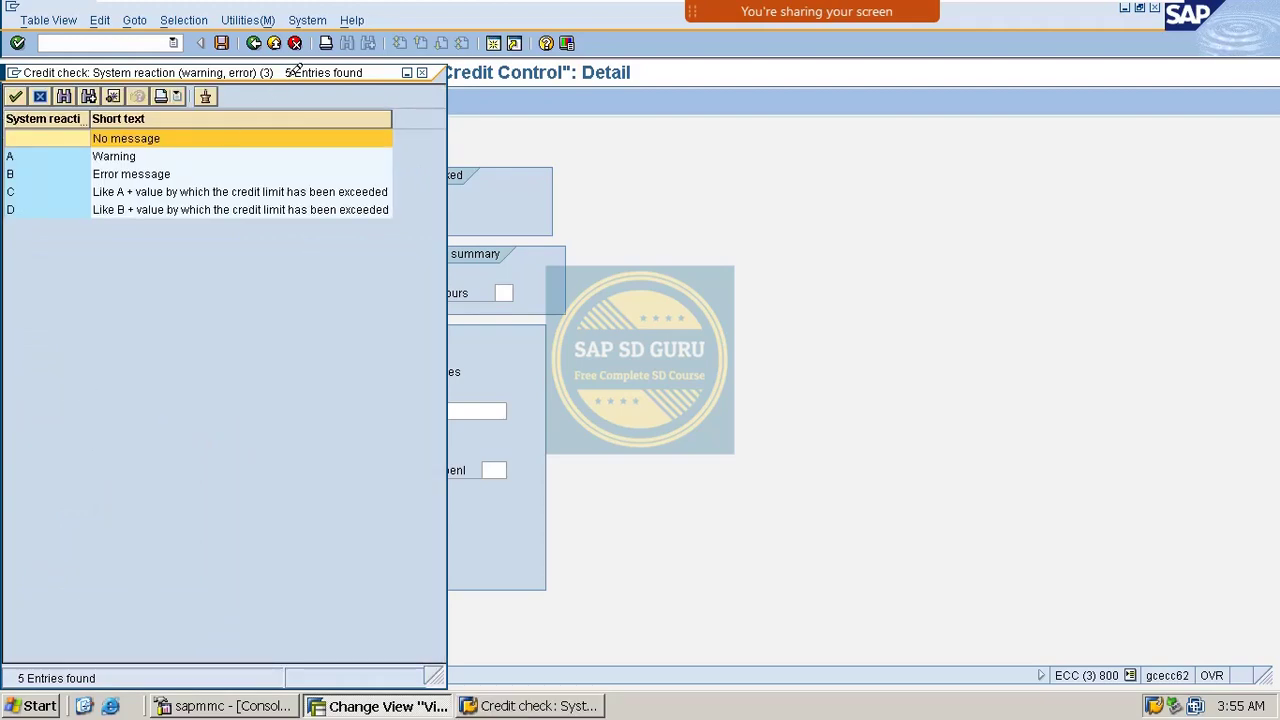
{"action": "left_click_drag", "start_coordinate": [294, 72], "coordinate": [709, 100]}
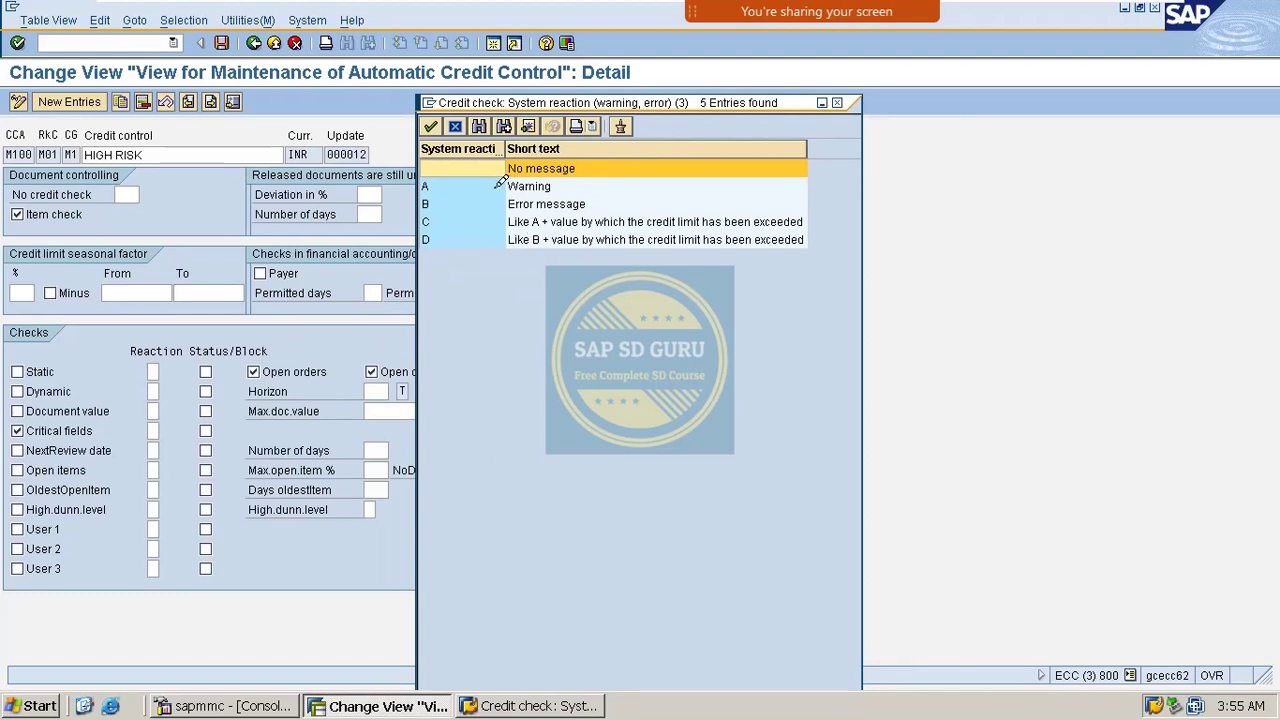
{"action": "left_click", "coordinate": [499, 185]}
{"action": "double_click", "coordinate": [499, 185]}
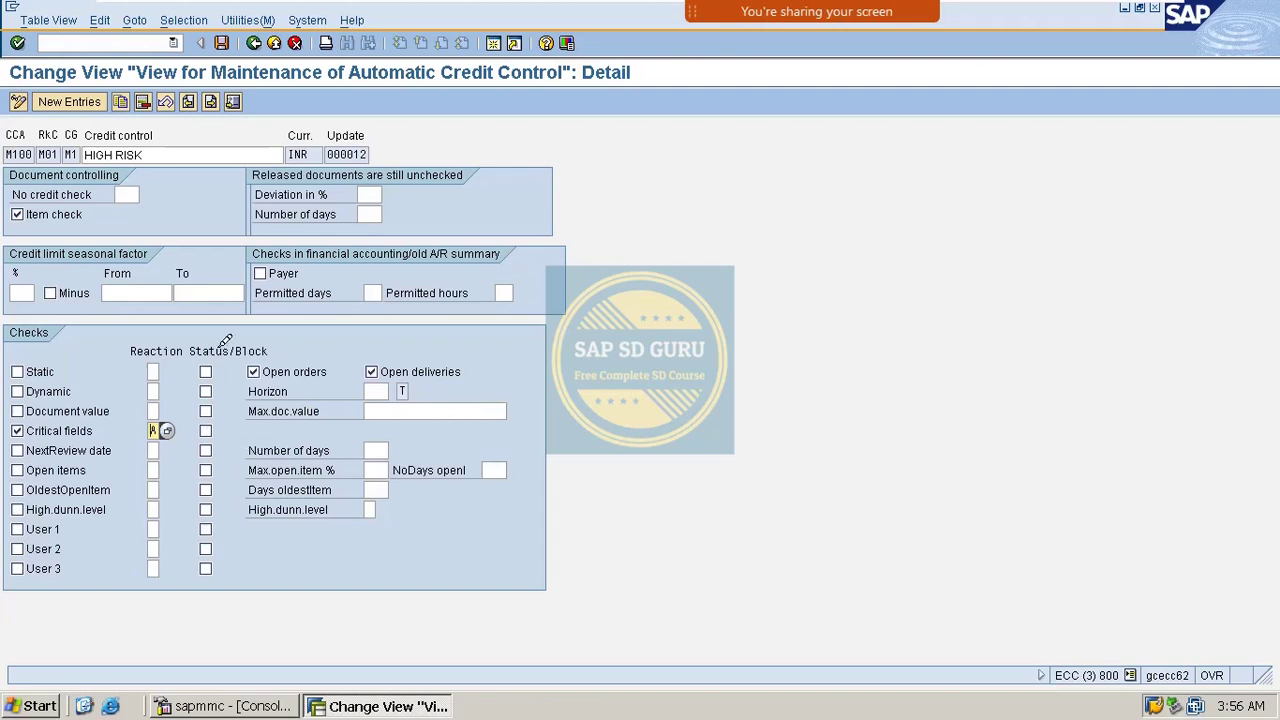
Step: Enable Status/Block for the Critical fields check and save the credit control entry
{"action": "left_click", "coordinate": [207, 430]}
{"action": "left_click", "coordinate": [222, 43]}
{"action": "key", "text": "Return"}
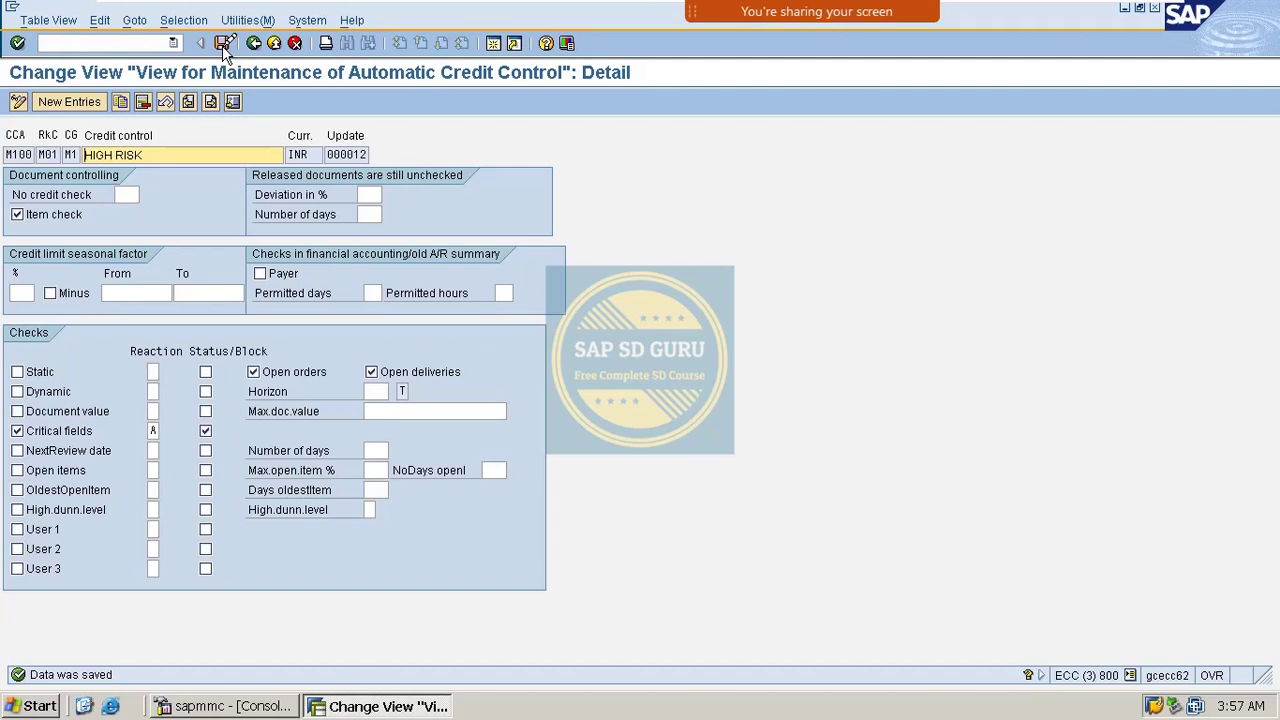
Step: Start annotating the shared screen, handwrite the customer number beside the settings and underline it twice
{"action": "mouse_move", "coordinate": [688, 10]}
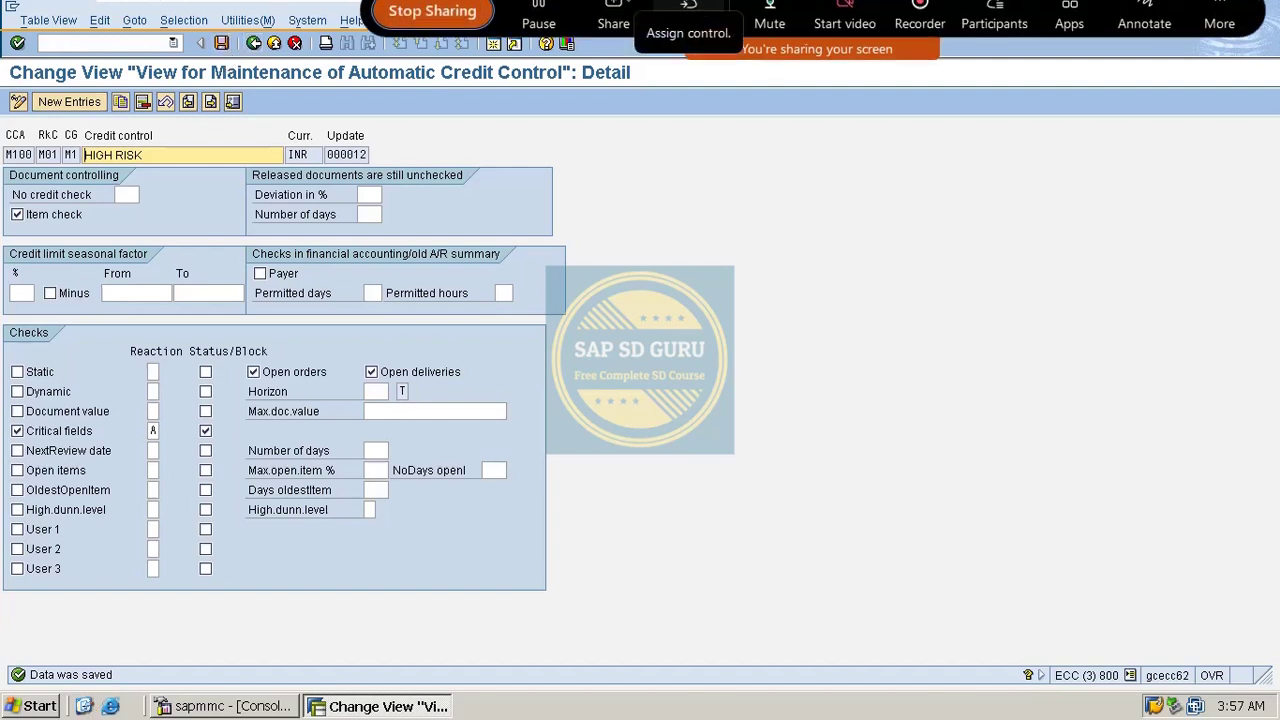
{"action": "left_click", "coordinate": [1144, 28]}
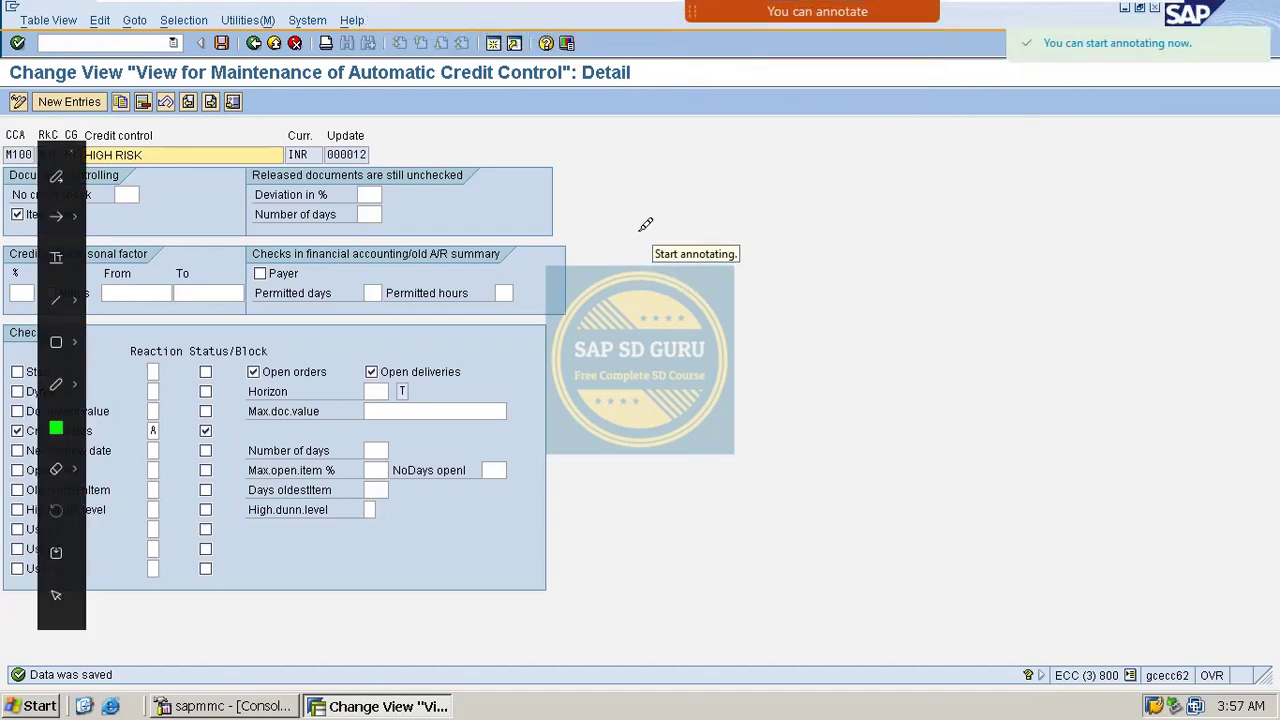
{"action": "mouse_move", "coordinate": [645, 225]}
{"action": "left_mouse_down"}
{"action": "mouse_move", "coordinate": [622, 282]}
{"action": "mouse_move", "coordinate": [640, 262]}
{"action": "left_mouse_up"}
{"action": "left_click_drag", "start_coordinate": [582, 270], "coordinate": [616, 262]}
{"action": "mouse_move", "coordinate": [671, 214]}
{"action": "left_mouse_down"}
{"action": "mouse_move", "coordinate": [680, 255]}
{"action": "mouse_move", "coordinate": [705, 275]}
{"action": "mouse_move", "coordinate": [728, 235]}
{"action": "mouse_move", "coordinate": [788, 228]}
{"action": "mouse_move", "coordinate": [796, 292]}
{"action": "left_mouse_up"}
{"action": "left_click_drag", "start_coordinate": [650, 340], "coordinate": [815, 285]}
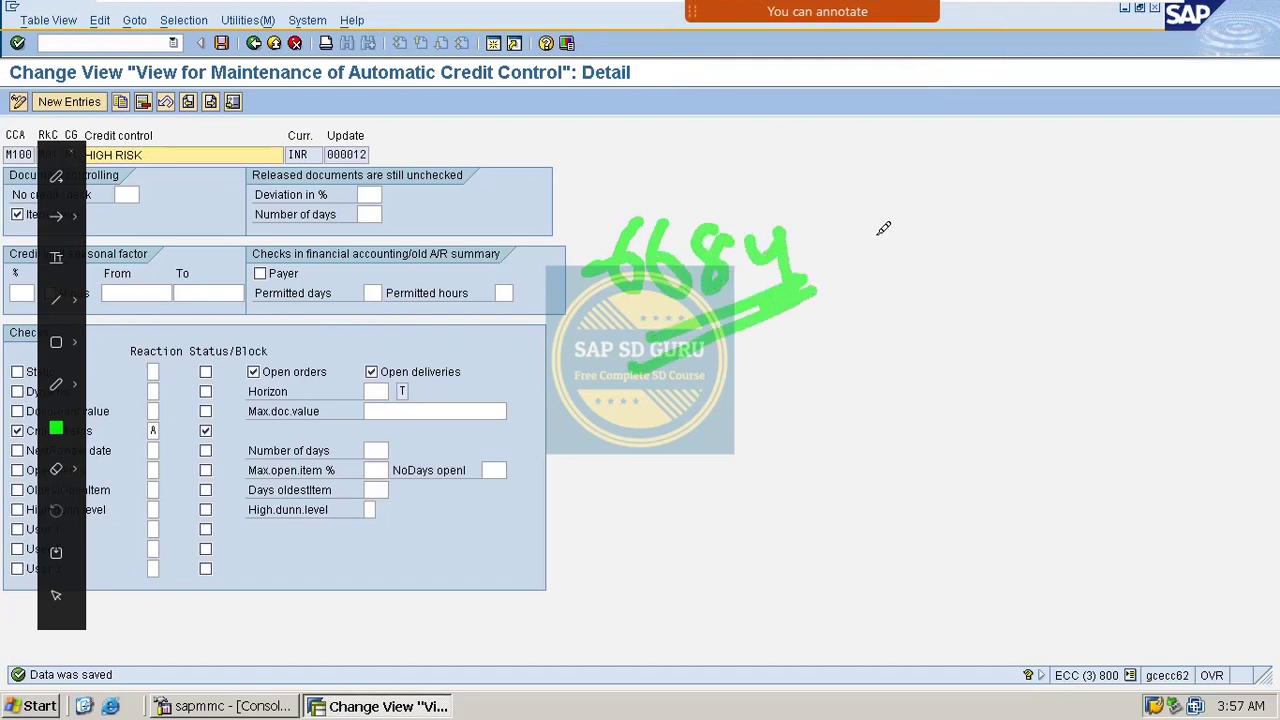
Step: Draw an arrow from the handwritten customer number and write the amount 20,000/- beside it
{"action": "mouse_move", "coordinate": [844, 238]}
{"action": "left_mouse_down"}
{"action": "mouse_move", "coordinate": [912, 222]}
{"action": "mouse_move", "coordinate": [890, 270]}
{"action": "left_mouse_up"}
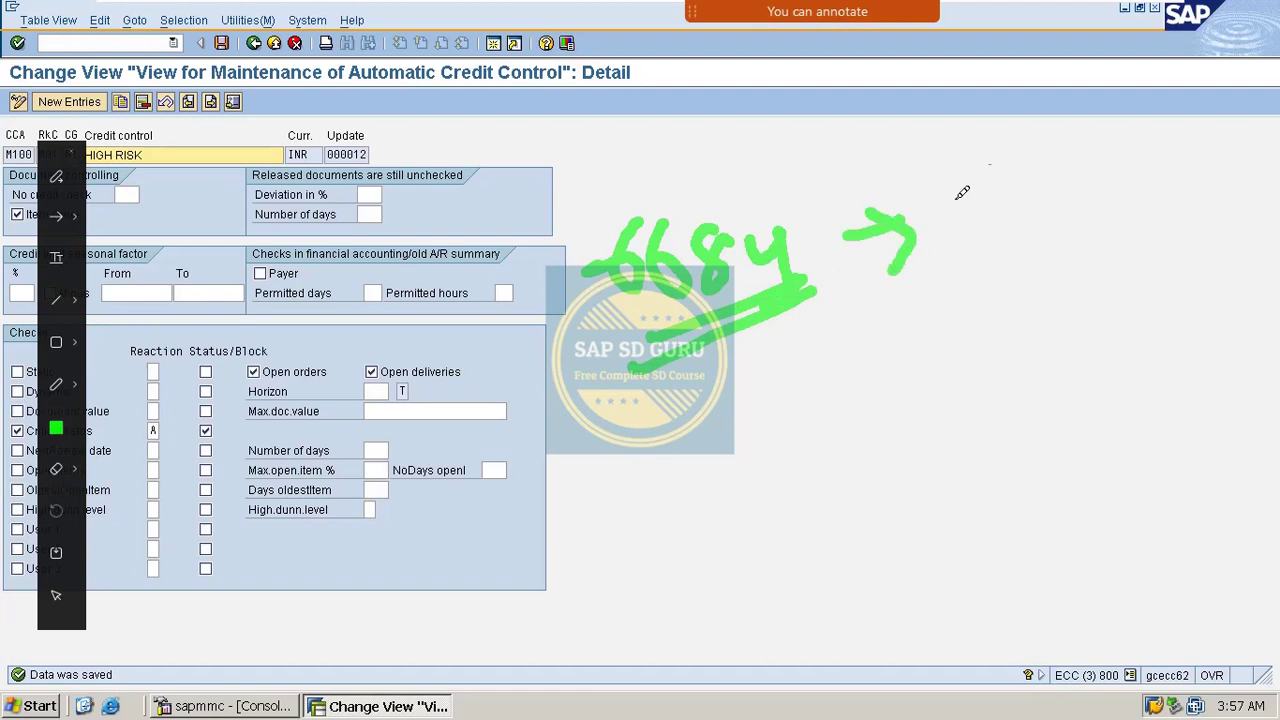
{"action": "left_click_drag", "start_coordinate": [955, 170], "coordinate": [1012, 208]}
{"action": "mouse_move", "coordinate": [1028, 162]}
{"action": "left_mouse_down"}
{"action": "mouse_move", "coordinate": [1014, 192]}
{"action": "mouse_move", "coordinate": [1034, 168]}
{"action": "mouse_move", "coordinate": [1050, 226]}
{"action": "left_mouse_up"}
{"action": "mouse_move", "coordinate": [1086, 146]}
{"action": "left_mouse_down"}
{"action": "mouse_move", "coordinate": [1072, 172]}
{"action": "mouse_move", "coordinate": [1109, 130]}
{"action": "mouse_move", "coordinate": [1176, 108]}
{"action": "mouse_move", "coordinate": [1182, 162]}
{"action": "left_mouse_up"}
{"action": "left_click_drag", "start_coordinate": [1196, 118], "coordinate": [1250, 88]}
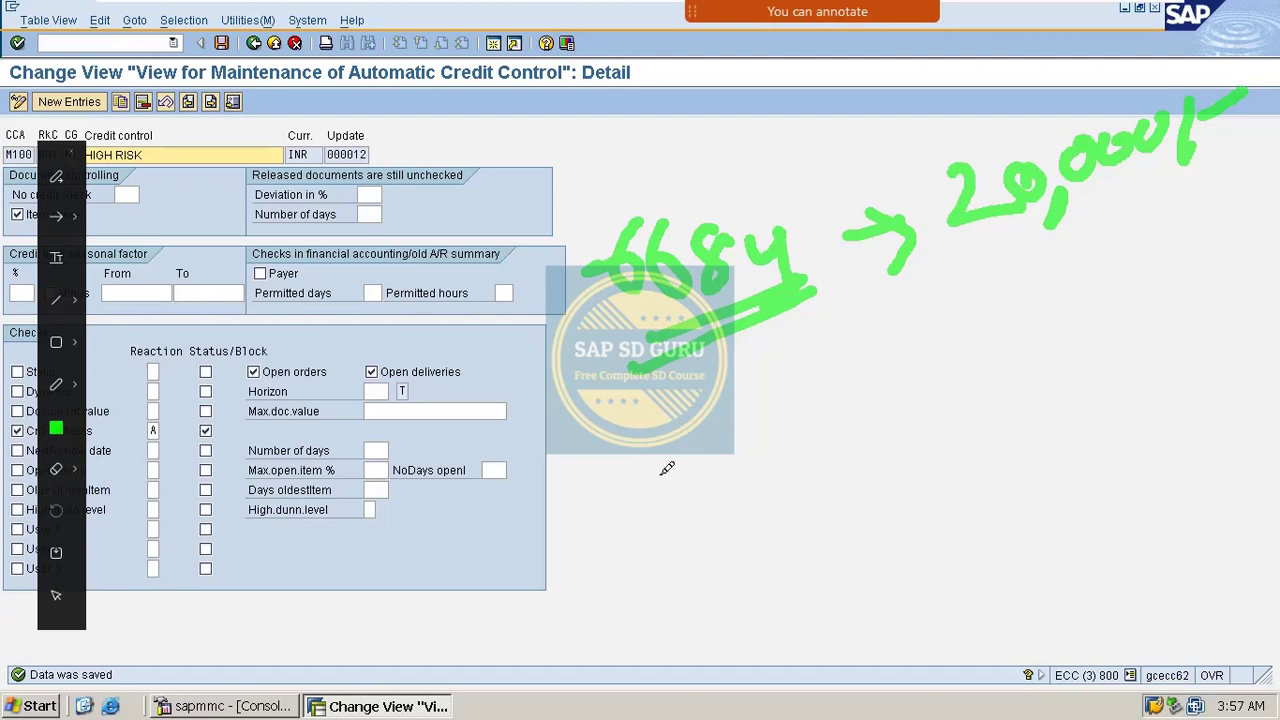
Step: Mark the Critical fields row with a check mark and sketch an underlined note and a curve beside the checks
{"action": "left_click_drag", "start_coordinate": [101, 437], "coordinate": [152, 419]}
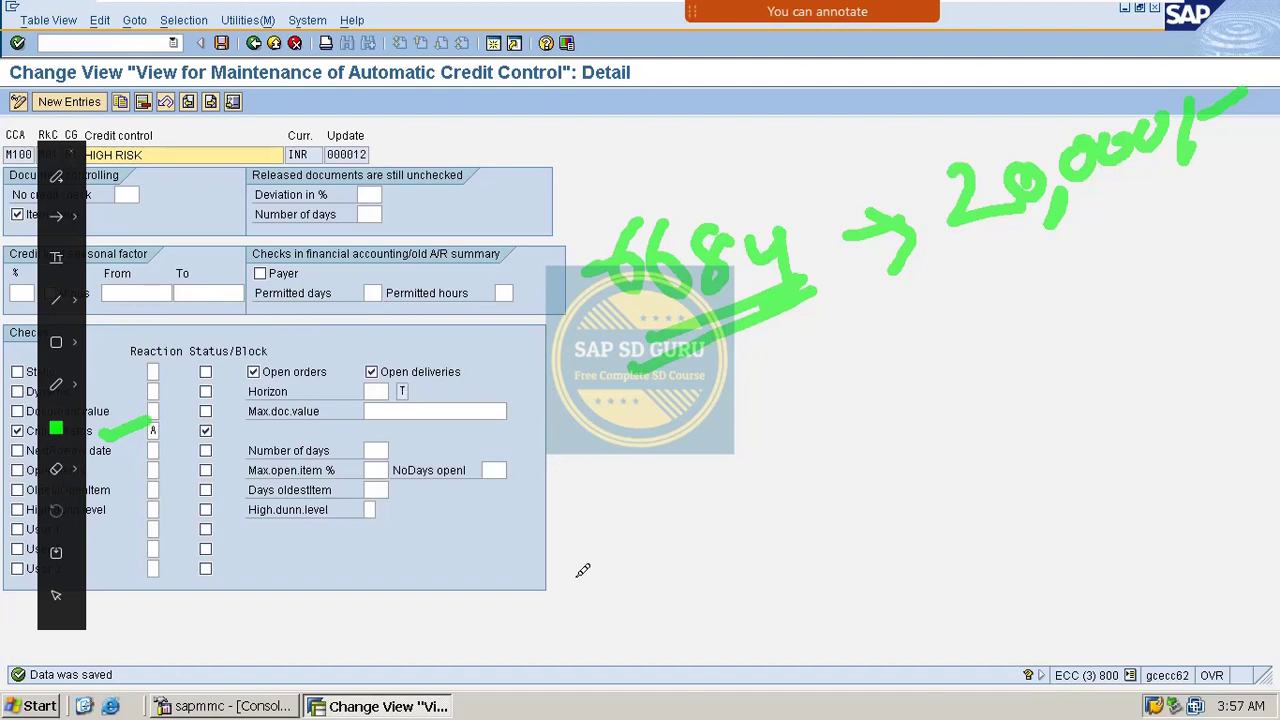
{"action": "mouse_move", "coordinate": [566, 606]}
{"action": "left_mouse_down"}
{"action": "mouse_move", "coordinate": [566, 534]}
{"action": "mouse_move", "coordinate": [551, 543]}
{"action": "mouse_move", "coordinate": [590, 566]}
{"action": "left_mouse_up"}
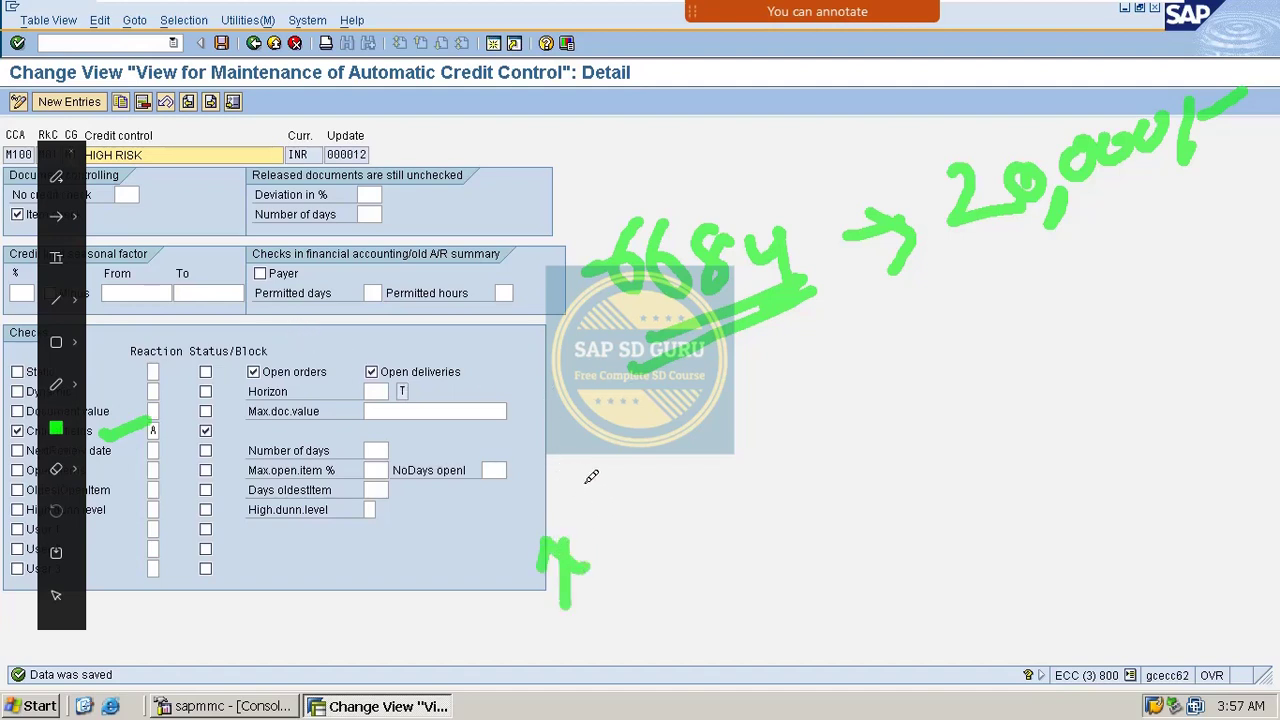
{"action": "mouse_move", "coordinate": [590, 478]}
{"action": "left_mouse_down"}
{"action": "mouse_move", "coordinate": [578, 500]}
{"action": "mouse_move", "coordinate": [619, 505]}
{"action": "mouse_move", "coordinate": [598, 506]}
{"action": "mouse_move", "coordinate": [730, 398]}
{"action": "mouse_move", "coordinate": [743, 456]}
{"action": "mouse_move", "coordinate": [700, 490]}
{"action": "mouse_move", "coordinate": [712, 511]}
{"action": "left_mouse_up"}
{"action": "left_click_drag", "start_coordinate": [688, 586], "coordinate": [880, 550]}
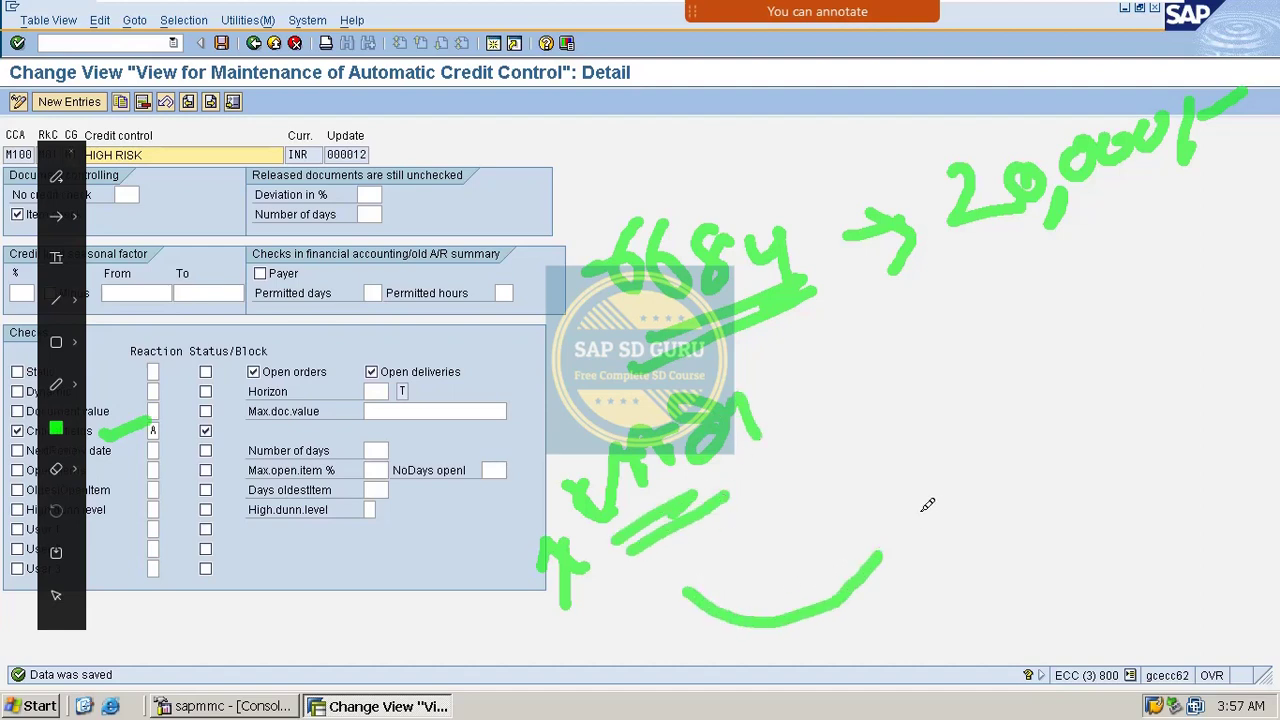
Step: Draw a large opening bracket in the blank area and handwrite "payment terms" as its first item
{"action": "mouse_move", "coordinate": [918, 347]}
{"action": "left_mouse_down"}
{"action": "mouse_move", "coordinate": [951, 537]}
{"action": "mouse_move", "coordinate": [1021, 589]}
{"action": "left_mouse_up"}
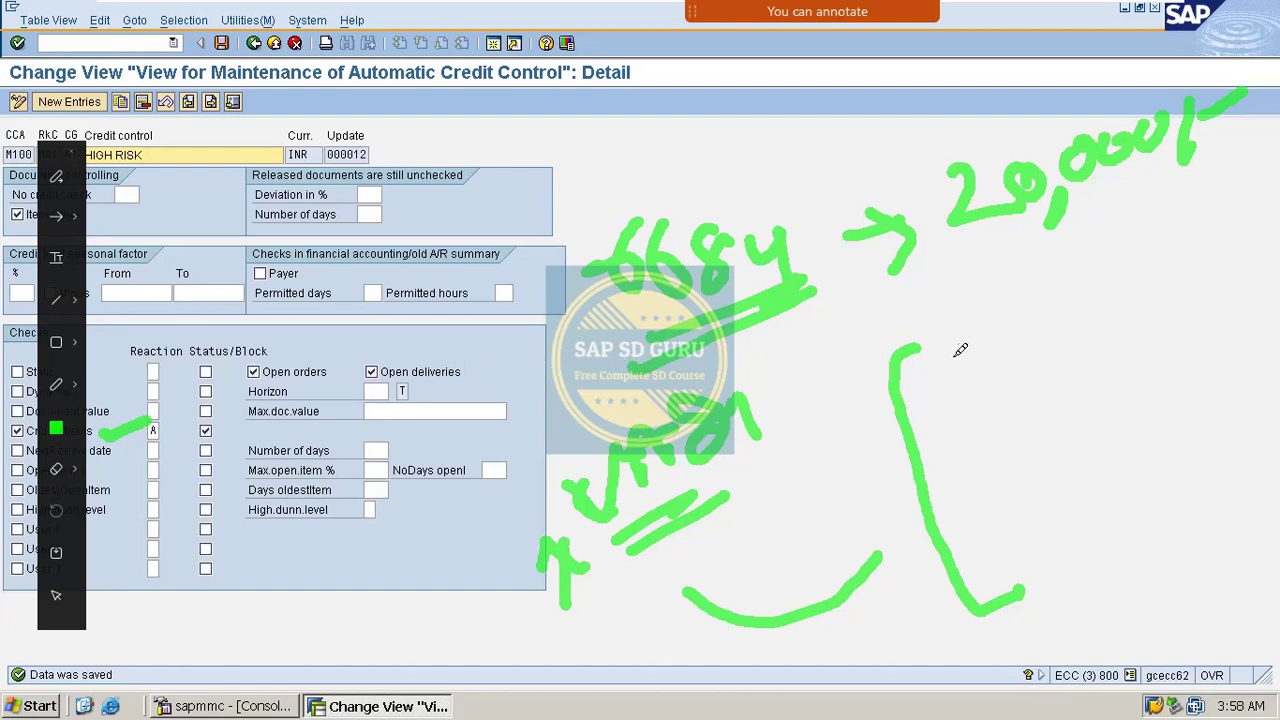
{"action": "mouse_move", "coordinate": [940, 345]}
{"action": "left_mouse_down"}
{"action": "mouse_move", "coordinate": [963, 371]}
{"action": "mouse_move", "coordinate": [946, 360]}
{"action": "mouse_move", "coordinate": [986, 340]}
{"action": "mouse_move", "coordinate": [1000, 368]}
{"action": "left_mouse_up"}
{"action": "mouse_move", "coordinate": [1006, 323]}
{"action": "left_mouse_down"}
{"action": "mouse_move", "coordinate": [1045, 365]}
{"action": "mouse_move", "coordinate": [1030, 400]}
{"action": "left_mouse_up"}
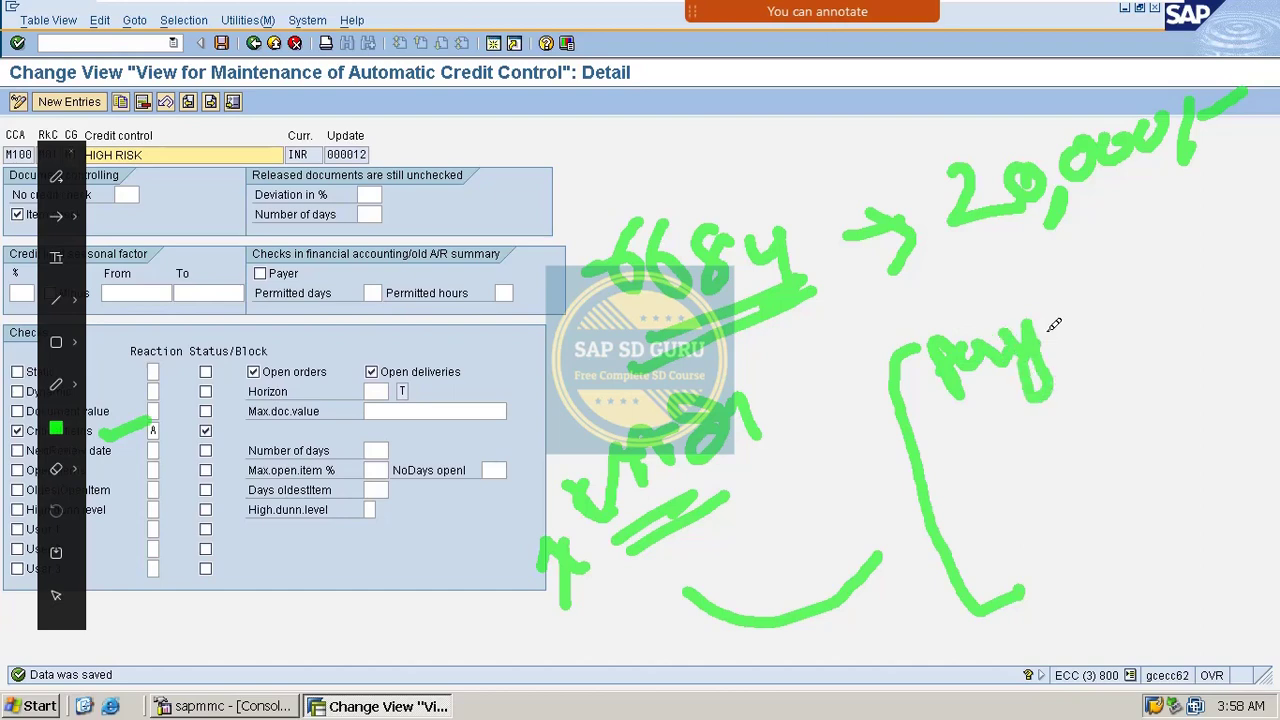
{"action": "mouse_move", "coordinate": [1051, 323]}
{"action": "left_mouse_down"}
{"action": "mouse_move", "coordinate": [1052, 342]}
{"action": "mouse_move", "coordinate": [1122, 248]}
{"action": "mouse_move", "coordinate": [1160, 268]}
{"action": "mouse_move", "coordinate": [1192, 262]}
{"action": "mouse_move", "coordinate": [1189, 241]}
{"action": "mouse_move", "coordinate": [1137, 337]}
{"action": "mouse_move", "coordinate": [1157, 323]}
{"action": "mouse_move", "coordinate": [1180, 331]}
{"action": "mouse_move", "coordinate": [1262, 262]}
{"action": "mouse_move", "coordinate": [1252, 308]}
{"action": "left_mouse_up"}
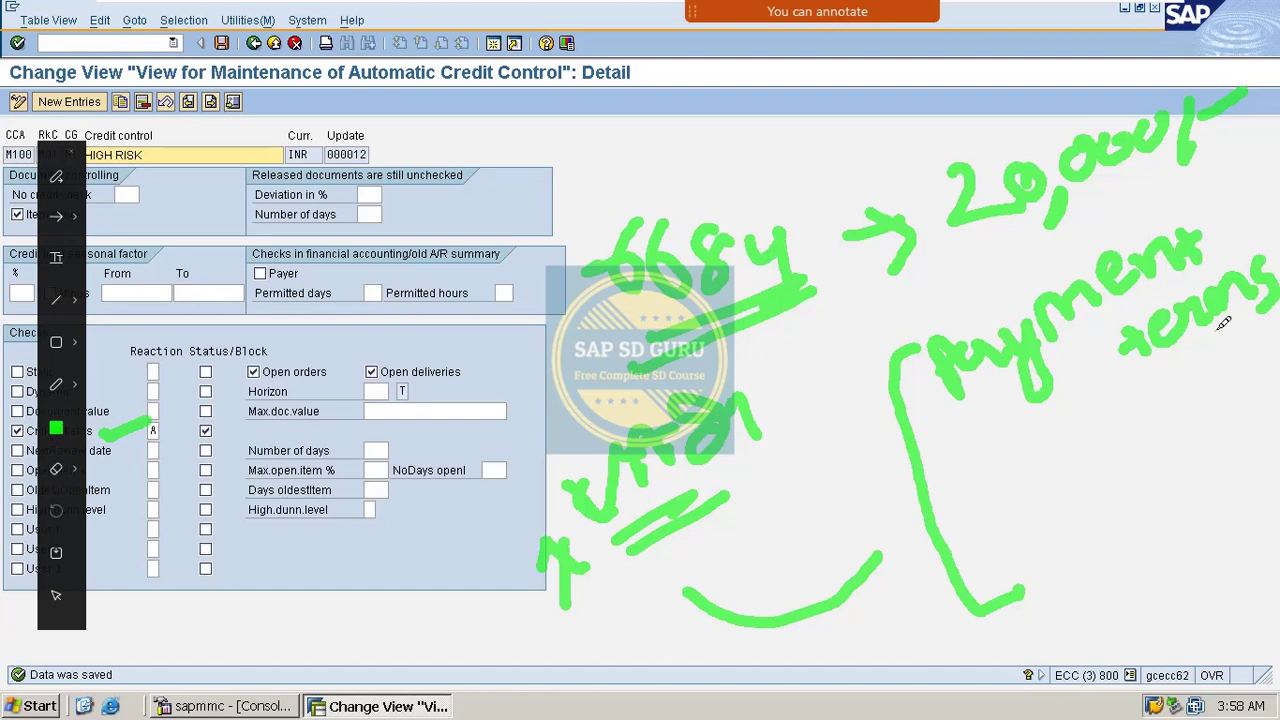
Step: Handwrite "Additional value days" and "Fixed value date" beneath the payment terms note in the bracketed list
{"action": "mouse_move", "coordinate": [969, 491]}
{"action": "left_mouse_down"}
{"action": "mouse_move", "coordinate": [975, 465]}
{"action": "mouse_move", "coordinate": [1030, 485]}
{"action": "mouse_move", "coordinate": [1097, 449]}
{"action": "mouse_move", "coordinate": [1109, 420]}
{"action": "mouse_move", "coordinate": [1130, 444]}
{"action": "mouse_move", "coordinate": [1146, 420]}
{"action": "mouse_move", "coordinate": [1156, 444]}
{"action": "mouse_move", "coordinate": [1228, 386]}
{"action": "mouse_move", "coordinate": [1272, 368]}
{"action": "mouse_move", "coordinate": [1278, 387]}
{"action": "left_mouse_up"}
{"action": "left_click", "coordinate": [1140, 405]}
{"action": "mouse_move", "coordinate": [1058, 500]}
{"action": "left_mouse_down"}
{"action": "mouse_move", "coordinate": [1098, 484]}
{"action": "mouse_move", "coordinate": [1108, 520]}
{"action": "mouse_move", "coordinate": [1140, 494]}
{"action": "mouse_move", "coordinate": [1180, 490]}
{"action": "mouse_move", "coordinate": [1198, 466]}
{"action": "mouse_move", "coordinate": [1222, 480]}
{"action": "mouse_move", "coordinate": [1236, 440]}
{"action": "mouse_move", "coordinate": [1276, 436]}
{"action": "mouse_move", "coordinate": [1278, 510]}
{"action": "left_mouse_up"}
{"action": "left_click_drag", "start_coordinate": [1270, 460], "coordinate": [1262, 506]}
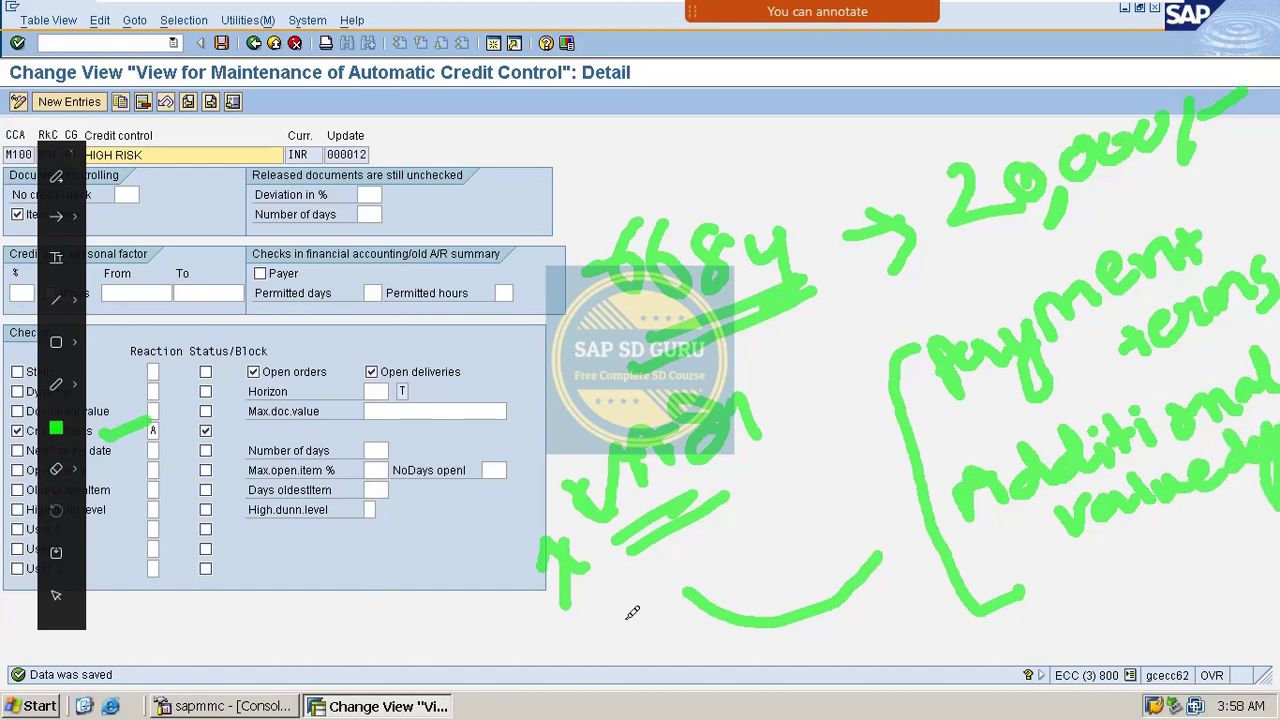
{"action": "mouse_move", "coordinate": [1043, 590]}
{"action": "left_mouse_down"}
{"action": "mouse_move", "coordinate": [1062, 616]}
{"action": "mouse_move", "coordinate": [1092, 576]}
{"action": "mouse_move", "coordinate": [1090, 592]}
{"action": "mouse_move", "coordinate": [1124, 580]}
{"action": "mouse_move", "coordinate": [1126, 560]}
{"action": "mouse_move", "coordinate": [1166, 574]}
{"action": "mouse_move", "coordinate": [1186, 548]}
{"action": "mouse_move", "coordinate": [1208, 550]}
{"action": "mouse_move", "coordinate": [1212, 574]}
{"action": "mouse_move", "coordinate": [1252, 550]}
{"action": "left_mouse_up"}
{"action": "mouse_move", "coordinate": [981, 647]}
{"action": "left_mouse_down"}
{"action": "mouse_move", "coordinate": [1028, 604]}
{"action": "mouse_move", "coordinate": [1036, 656]}
{"action": "mouse_move", "coordinate": [1062, 626]}
{"action": "mouse_move", "coordinate": [1100, 628]}
{"action": "mouse_move", "coordinate": [1130, 608]}
{"action": "mouse_move", "coordinate": [1216, 616]}
{"action": "mouse_move", "coordinate": [1208, 590]}
{"action": "mouse_move", "coordinate": [1248, 604]}
{"action": "mouse_move", "coordinate": [1276, 566]}
{"action": "left_mouse_up"}
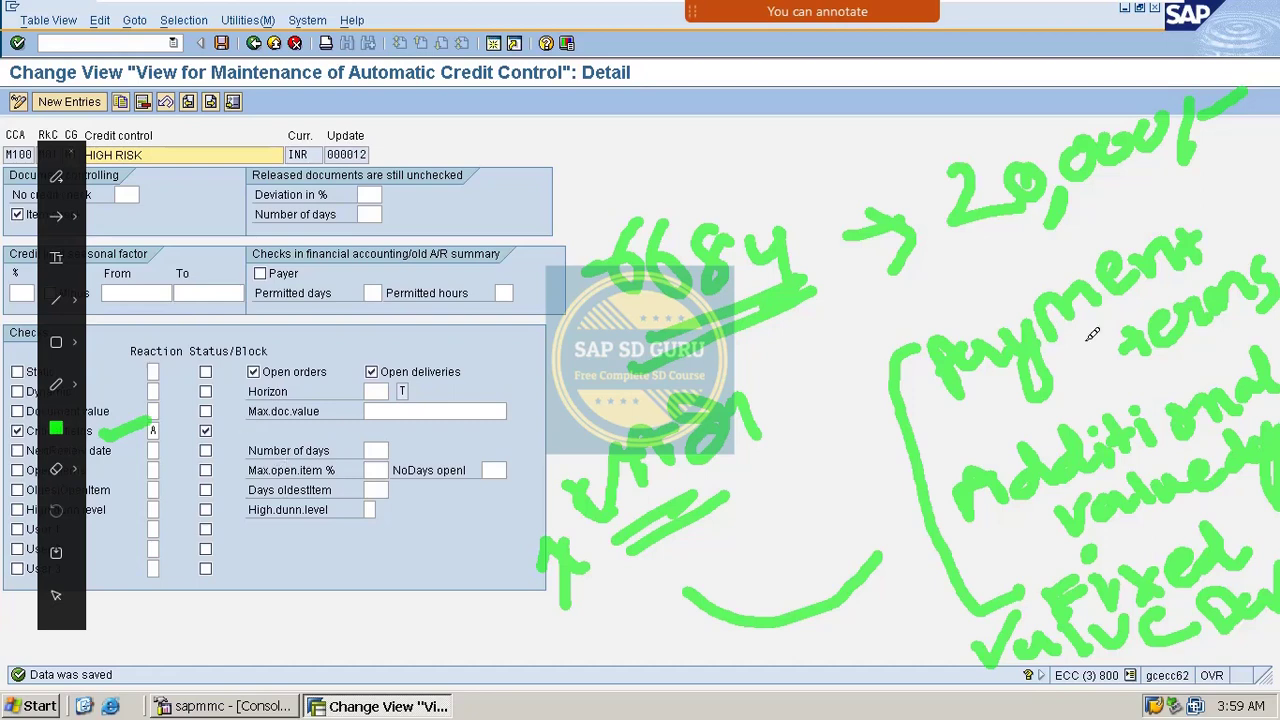
Step: Draw check marks beside the bracketed list, switch the pen to red for three more, and add a large red bracket around them
{"action": "left_click_drag", "start_coordinate": [808, 428], "coordinate": [894, 359]}
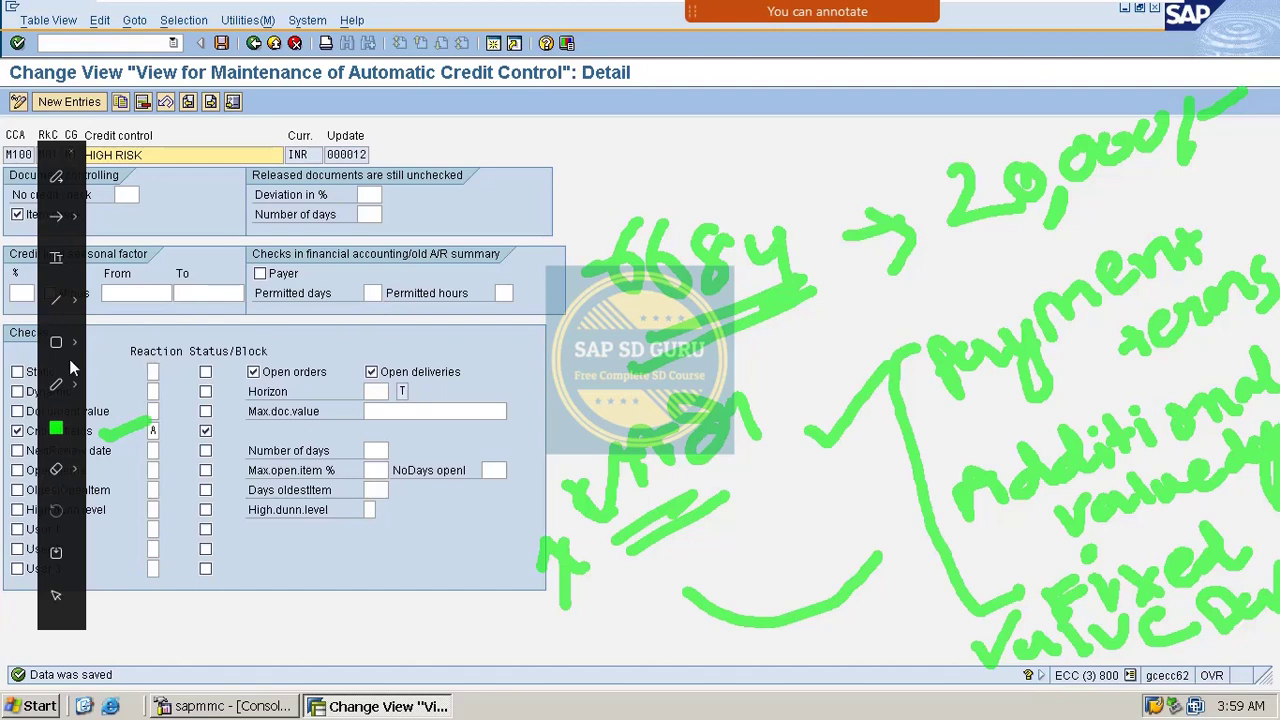
{"action": "left_click", "coordinate": [56, 430]}
{"action": "left_click", "coordinate": [96, 432]}
{"action": "left_click_drag", "start_coordinate": [822, 512], "coordinate": [912, 446]}
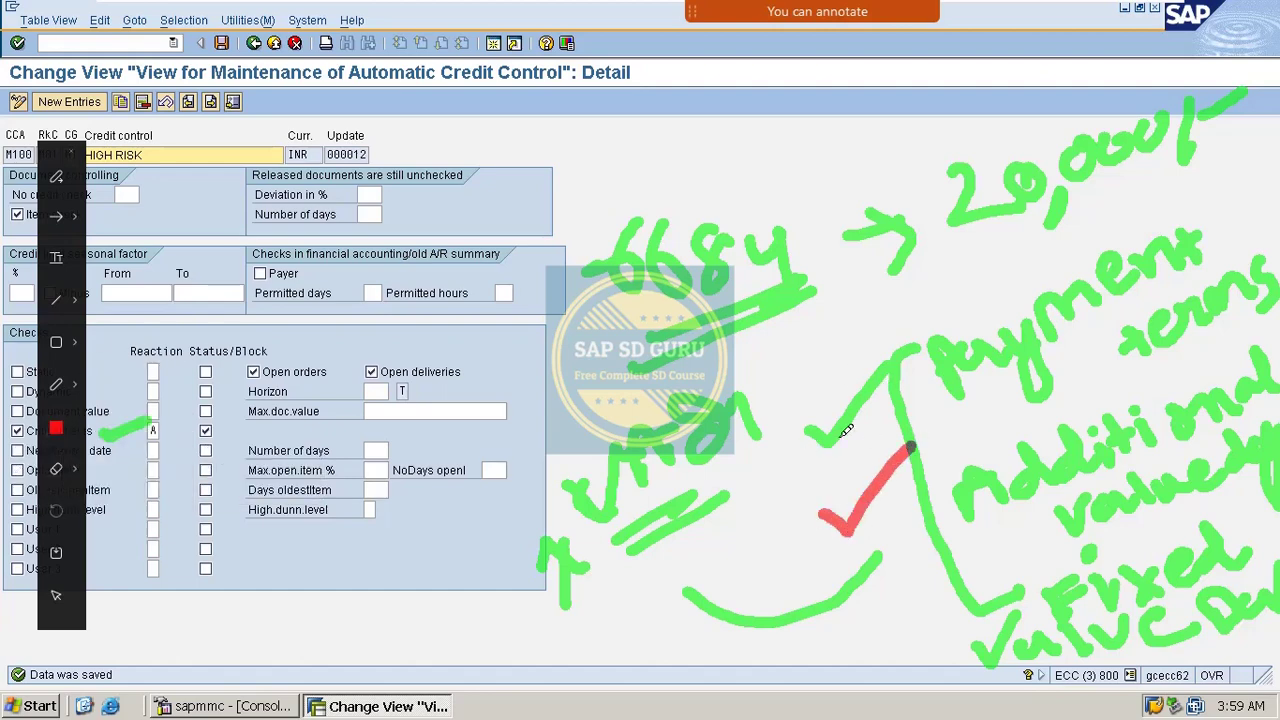
{"action": "left_click_drag", "start_coordinate": [804, 420], "coordinate": [975, 312]}
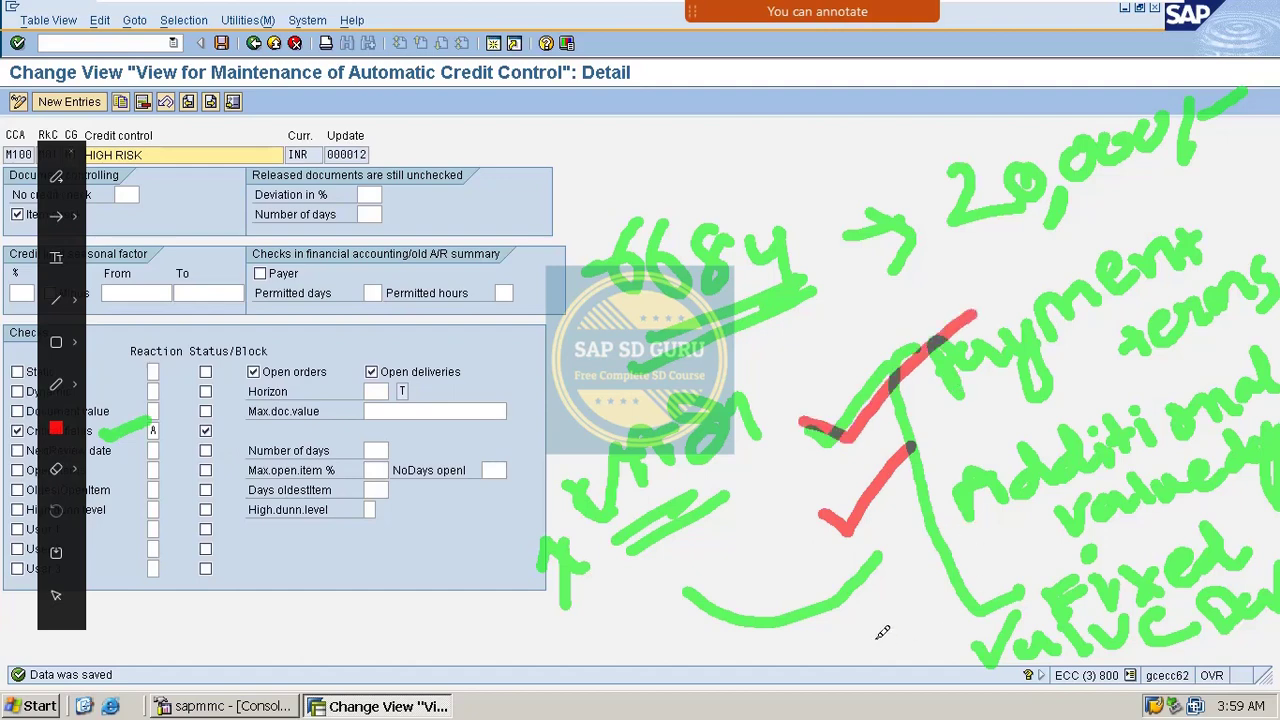
{"action": "left_click_drag", "start_coordinate": [878, 630], "coordinate": [1022, 492]}
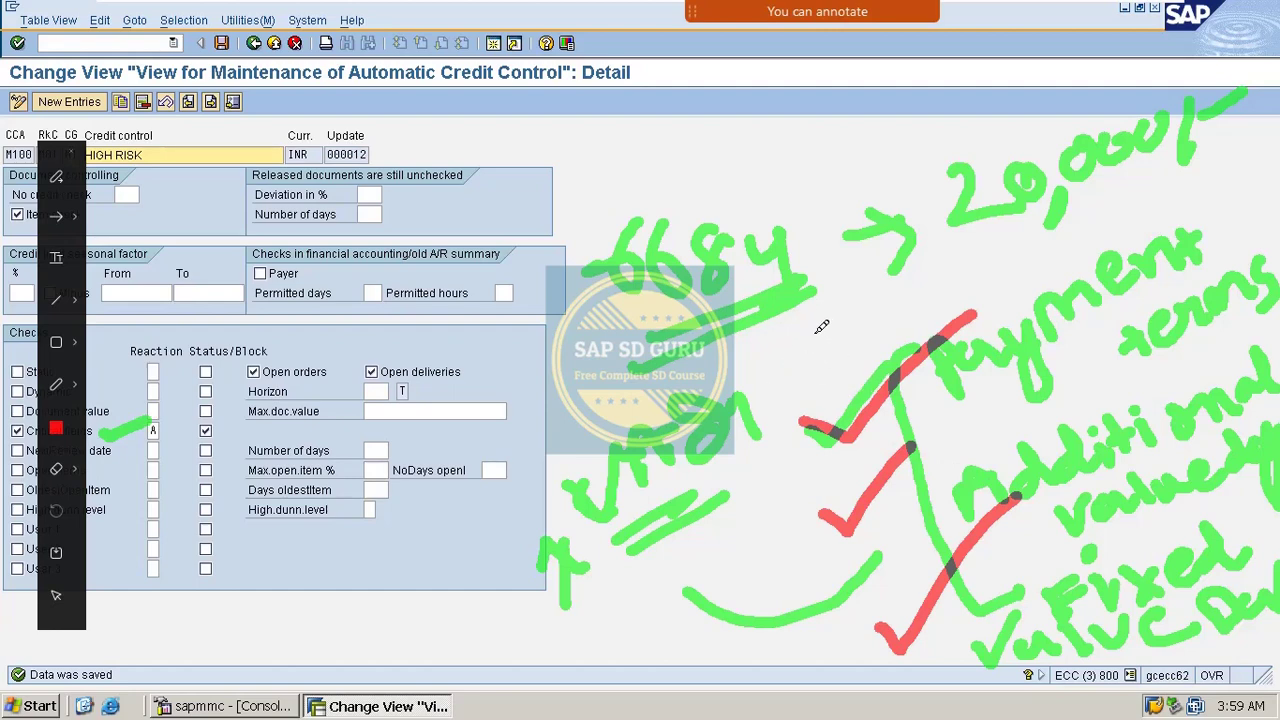
{"action": "mouse_move", "coordinate": [825, 322]}
{"action": "left_mouse_down"}
{"action": "mouse_move", "coordinate": [770, 400]}
{"action": "mouse_move", "coordinate": [795, 622]}
{"action": "mouse_move", "coordinate": [838, 688]}
{"action": "mouse_move", "coordinate": [935, 688]}
{"action": "left_mouse_up"}
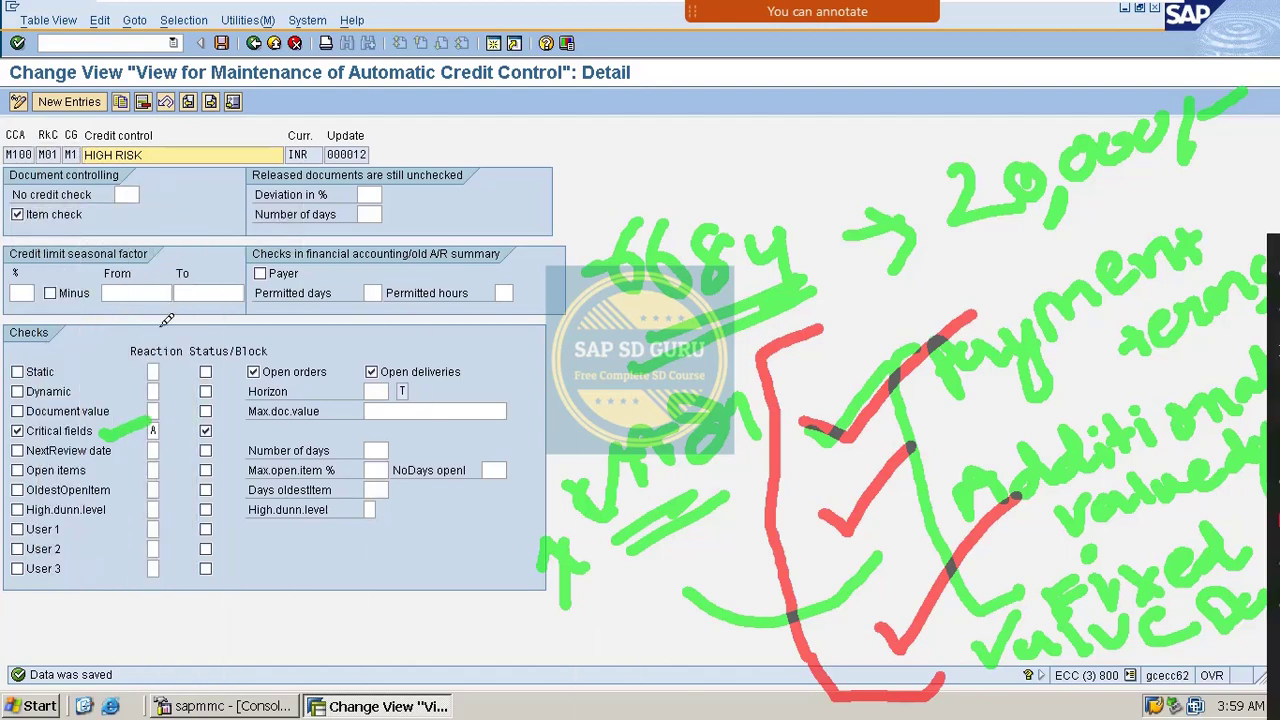
{"action": "left_click_drag", "start_coordinate": [2, 438], "coordinate": [90, 371]}
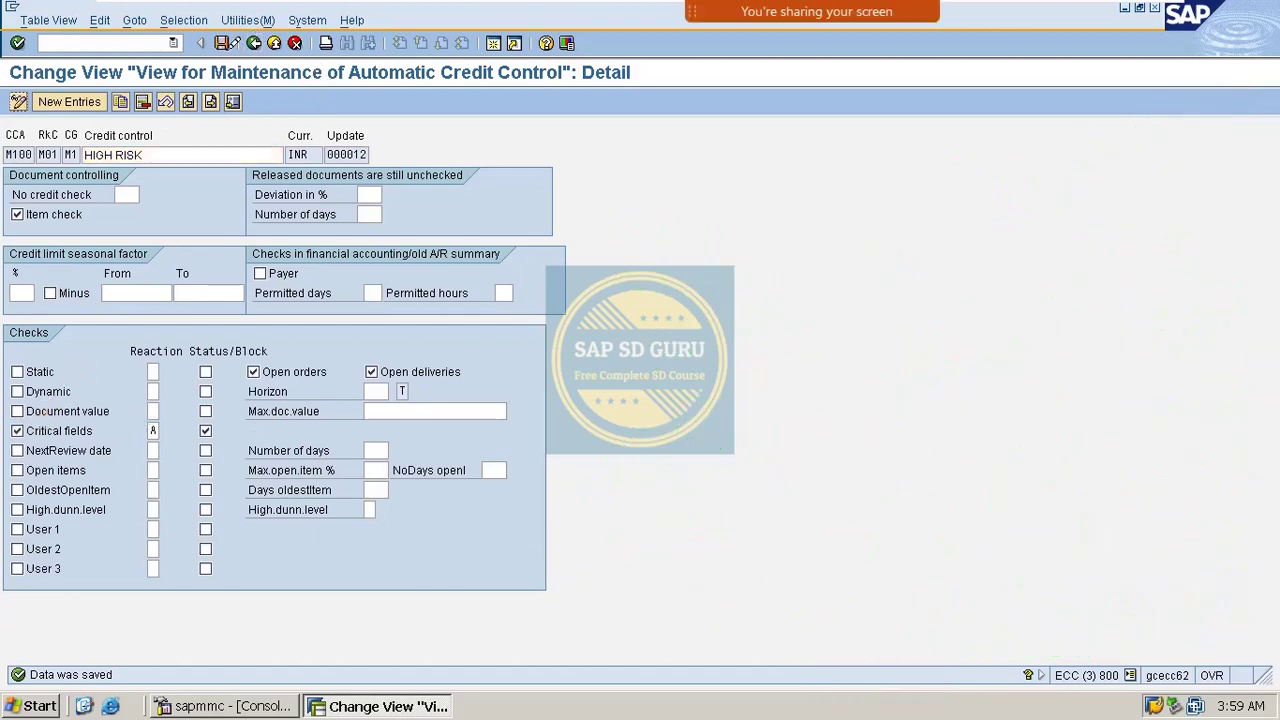
Step: Save the automatic credit control entry and open transaction VA01 with a standard order (OR) for sales area M100/M1/M1
{"action": "left_click", "coordinate": [221, 43]}
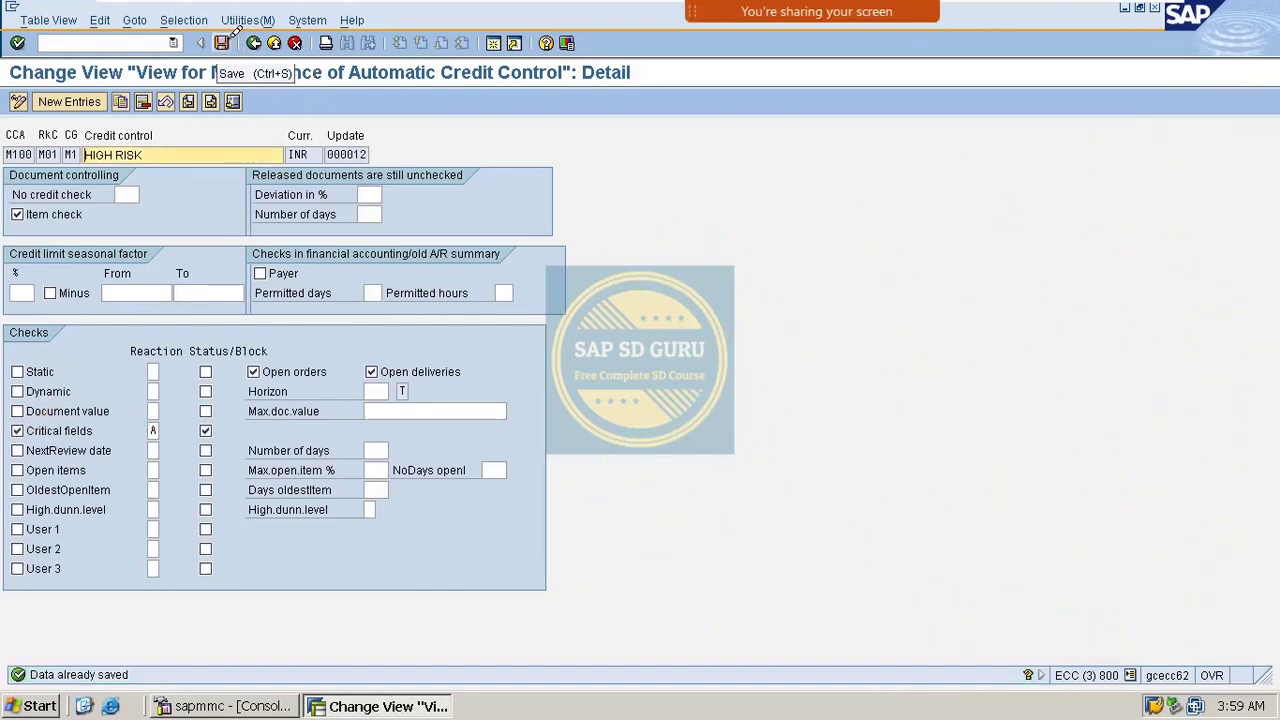
{"action": "left_click", "coordinate": [80, 42]}
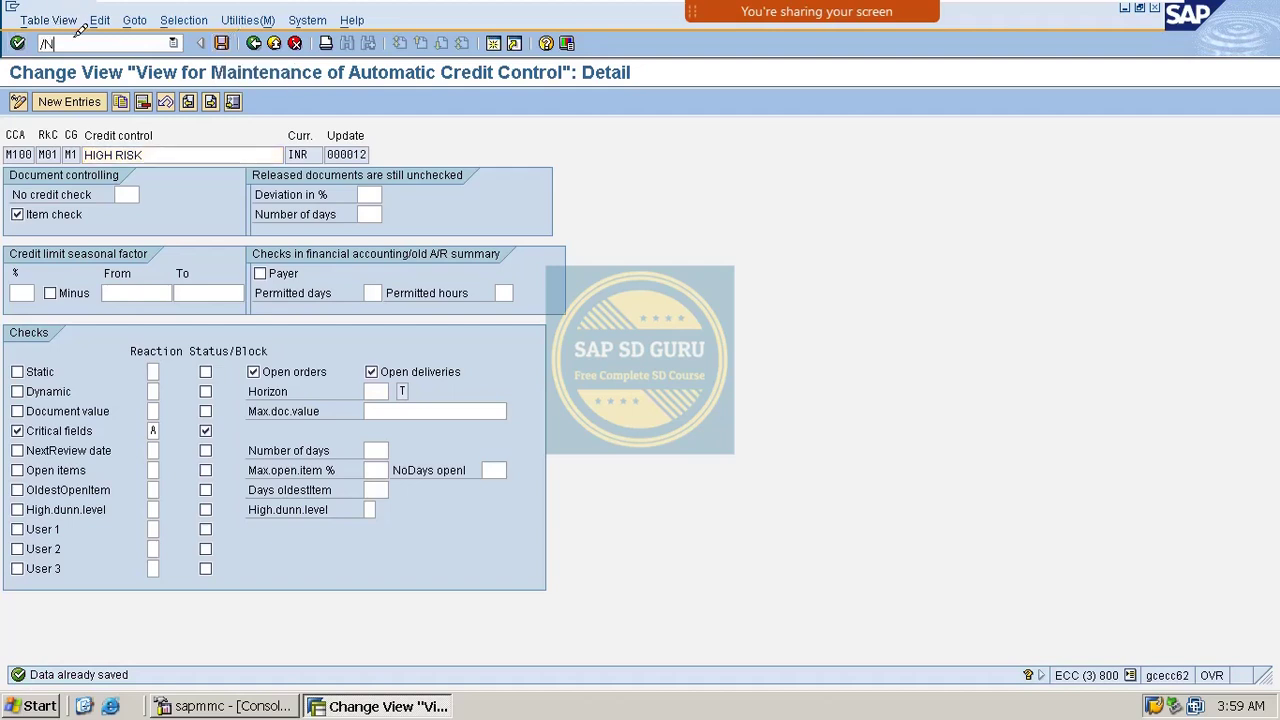
{"action": "type", "text": "/NVA01"}
{"action": "key", "text": "Return"}
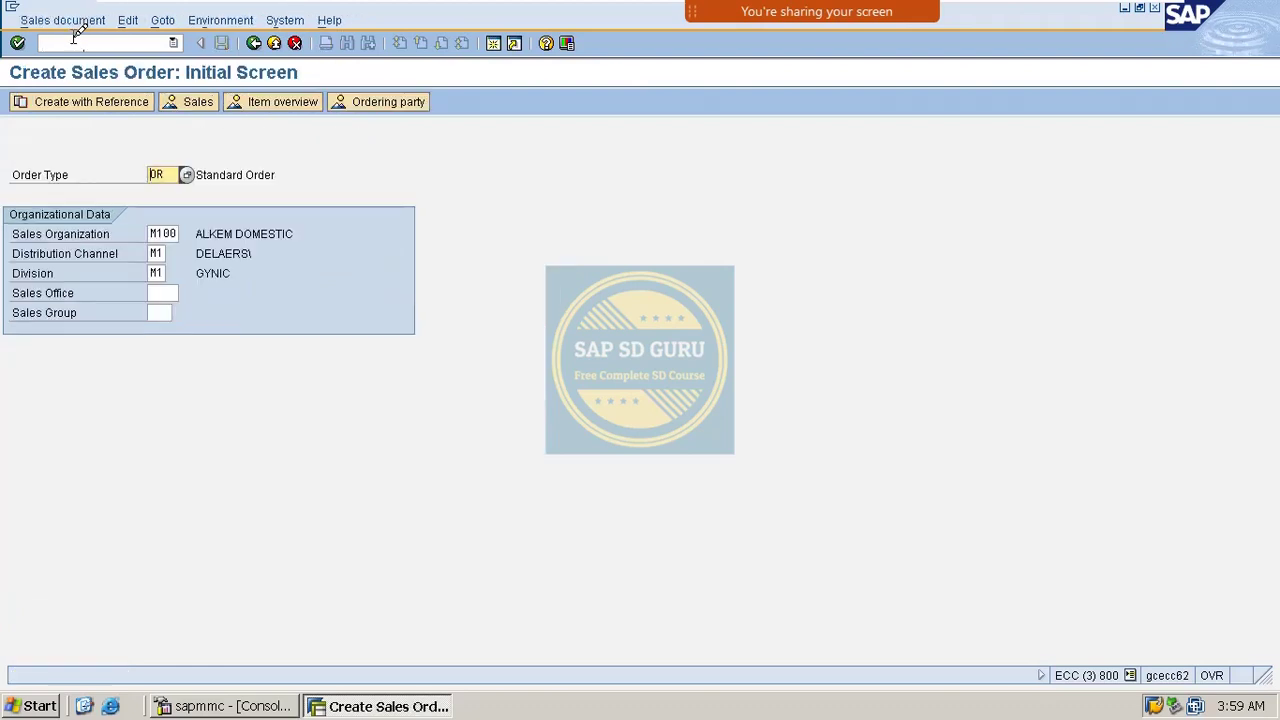
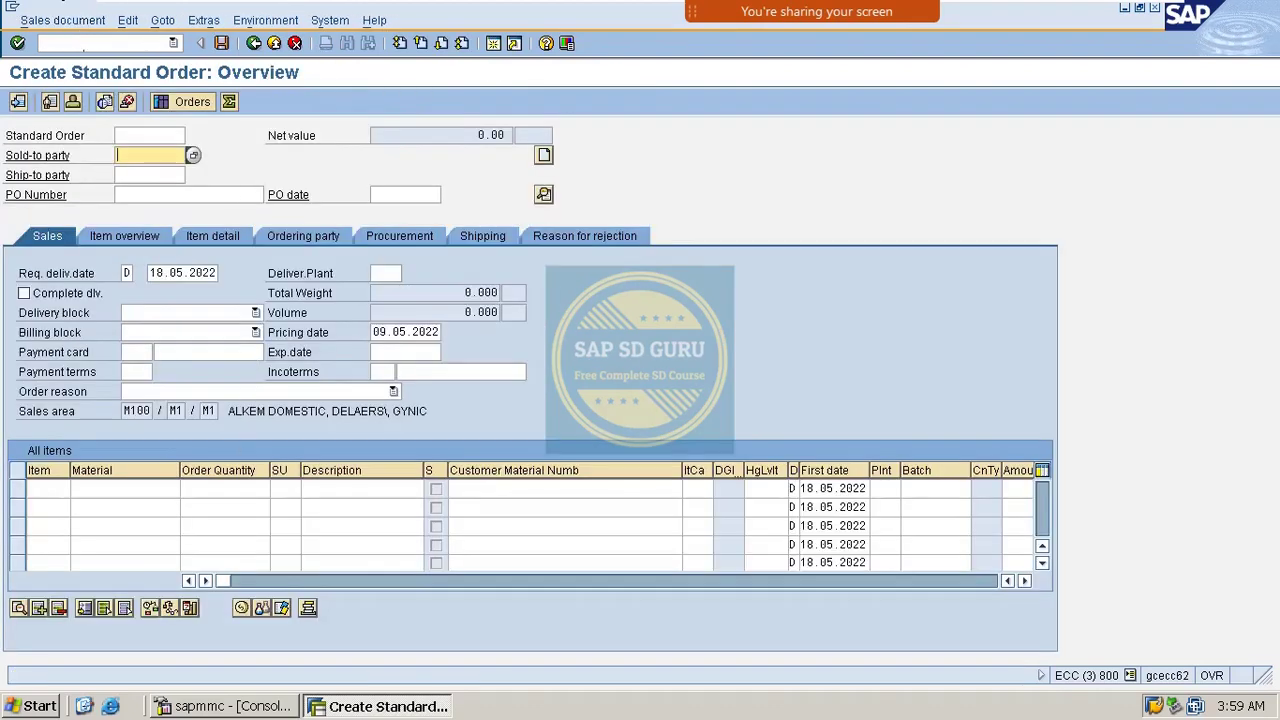
Step: Open transaction FD32 in a new session and review the customer's credit limit in credit control area M100
{"action": "left_click", "coordinate": [88, 32]}
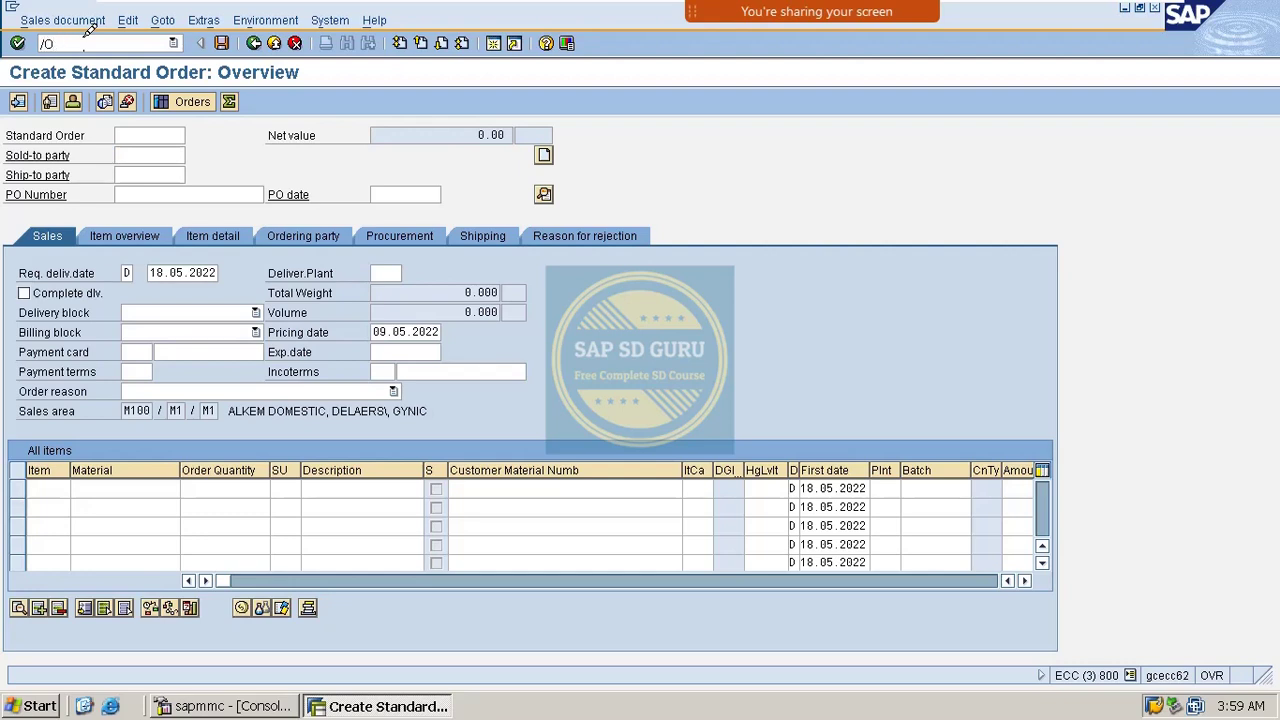
{"action": "type", "text": "/OFD32"}
{"action": "key", "text": "Return"}
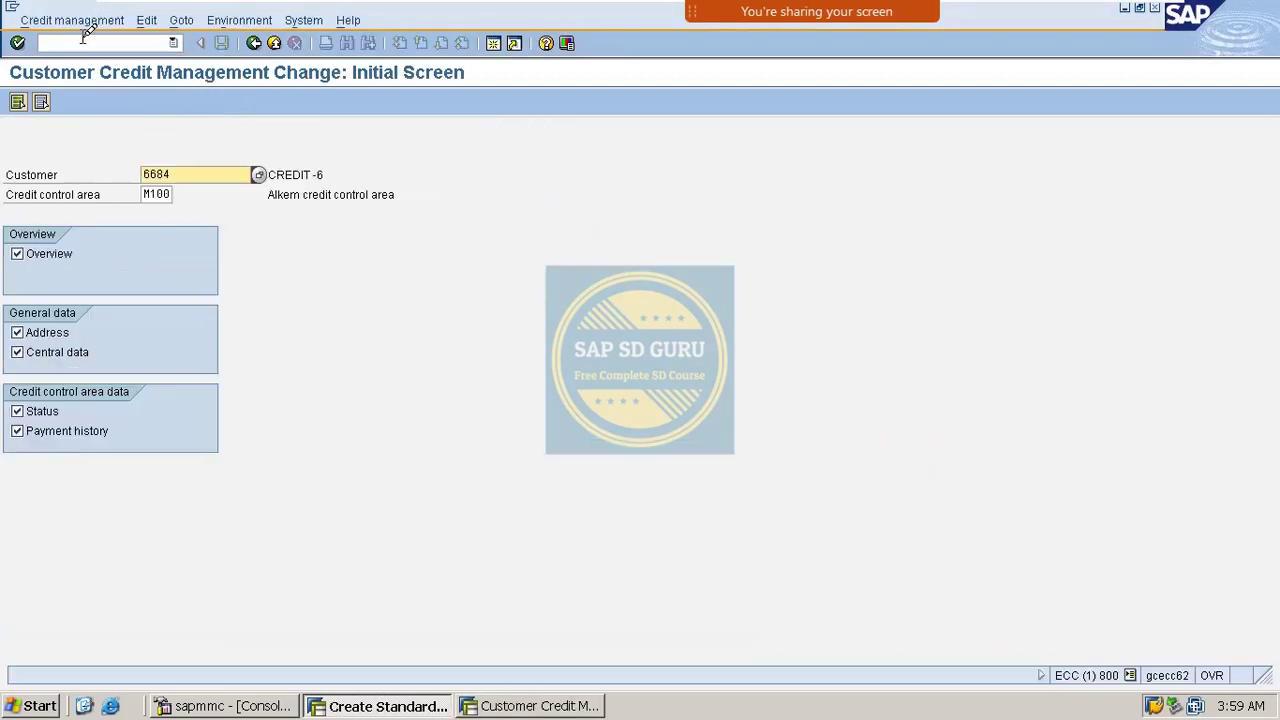
{"action": "key", "text": "Return"}
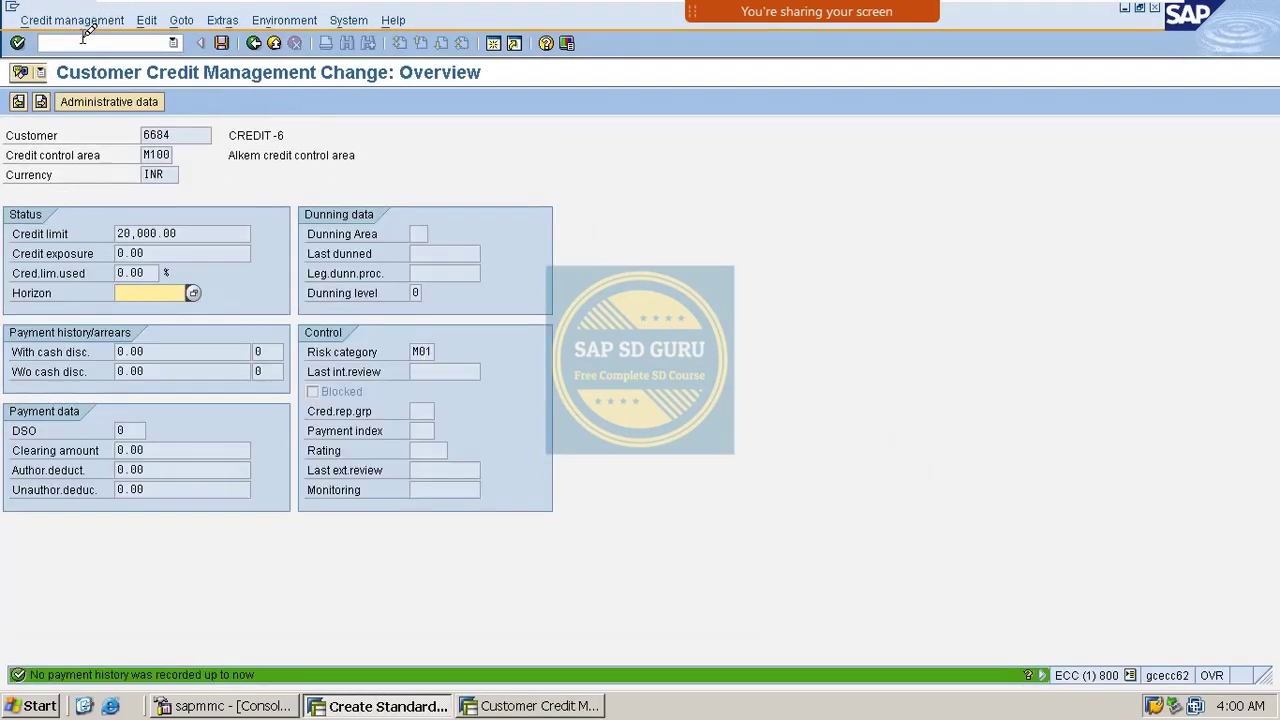
{"action": "left_click_drag", "start_coordinate": [229, 232], "coordinate": [14, 206]}
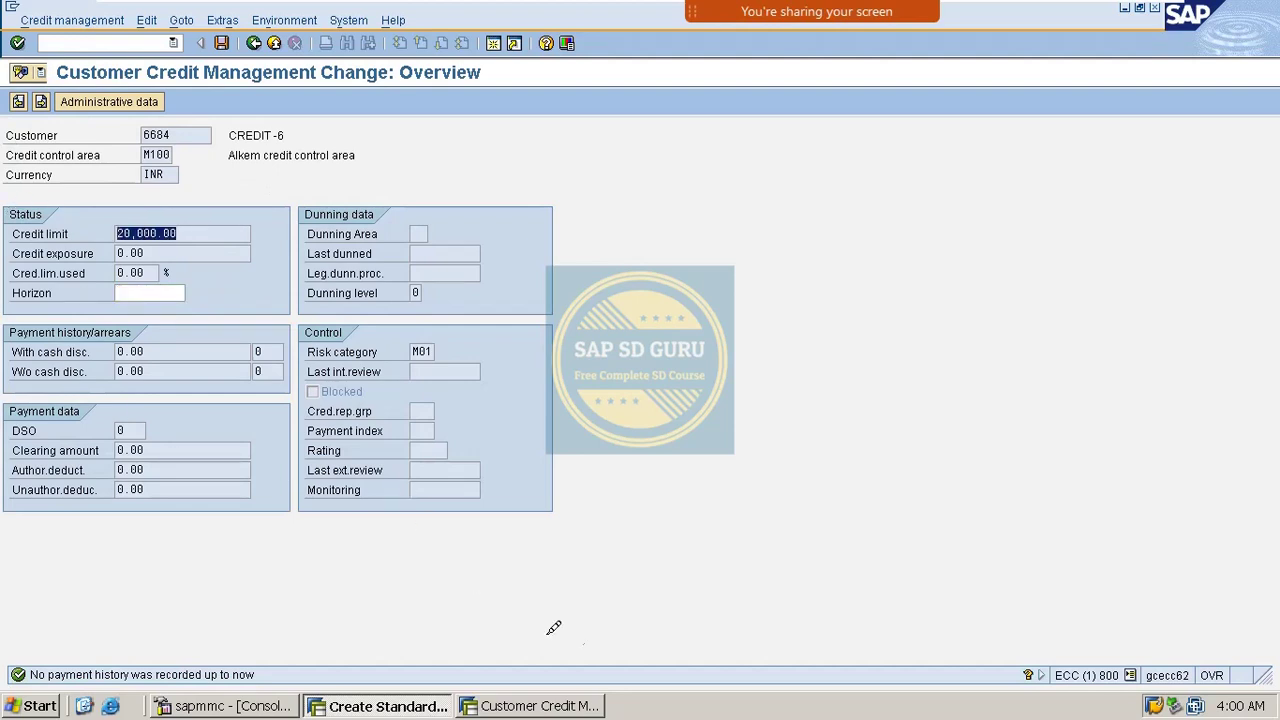
Step: Return to the standard order session and enter the same credit-managed customer as the sold-to party
{"action": "left_click", "coordinate": [586, 694]}
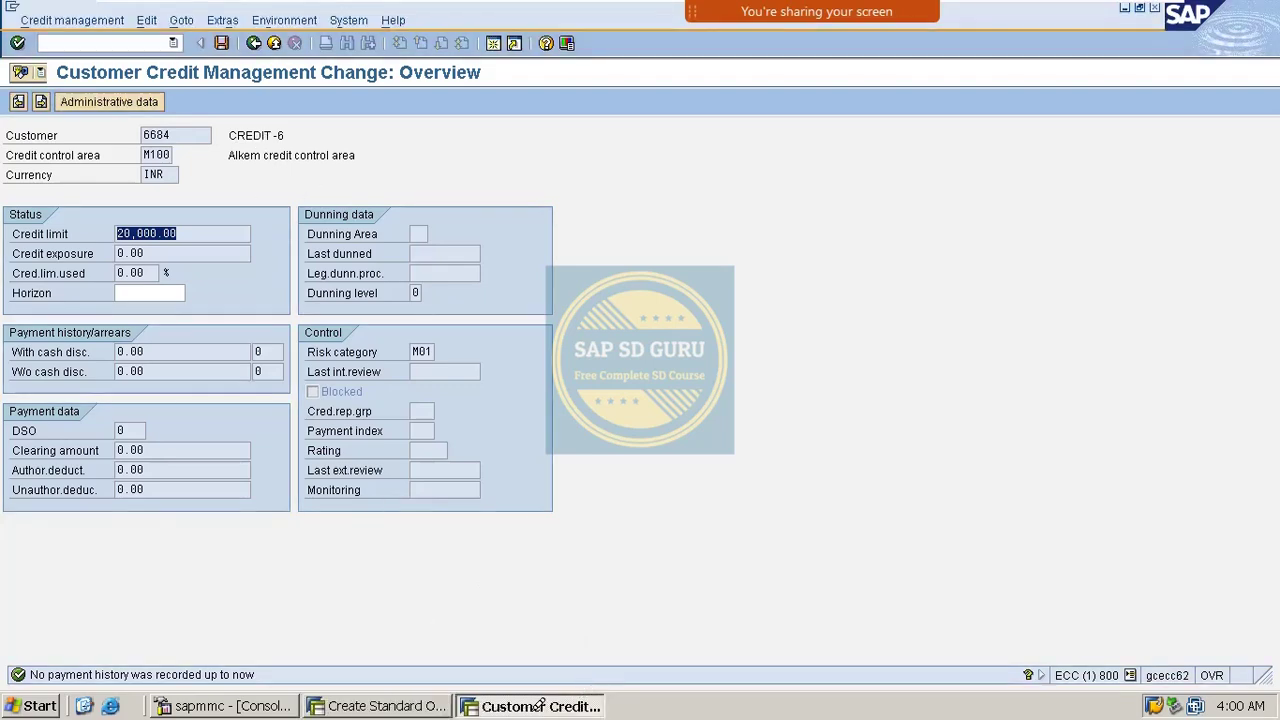
{"action": "left_click", "coordinate": [540, 706]}
{"action": "left_click", "coordinate": [540, 706]}
{"action": "left_click", "coordinate": [540, 706]}
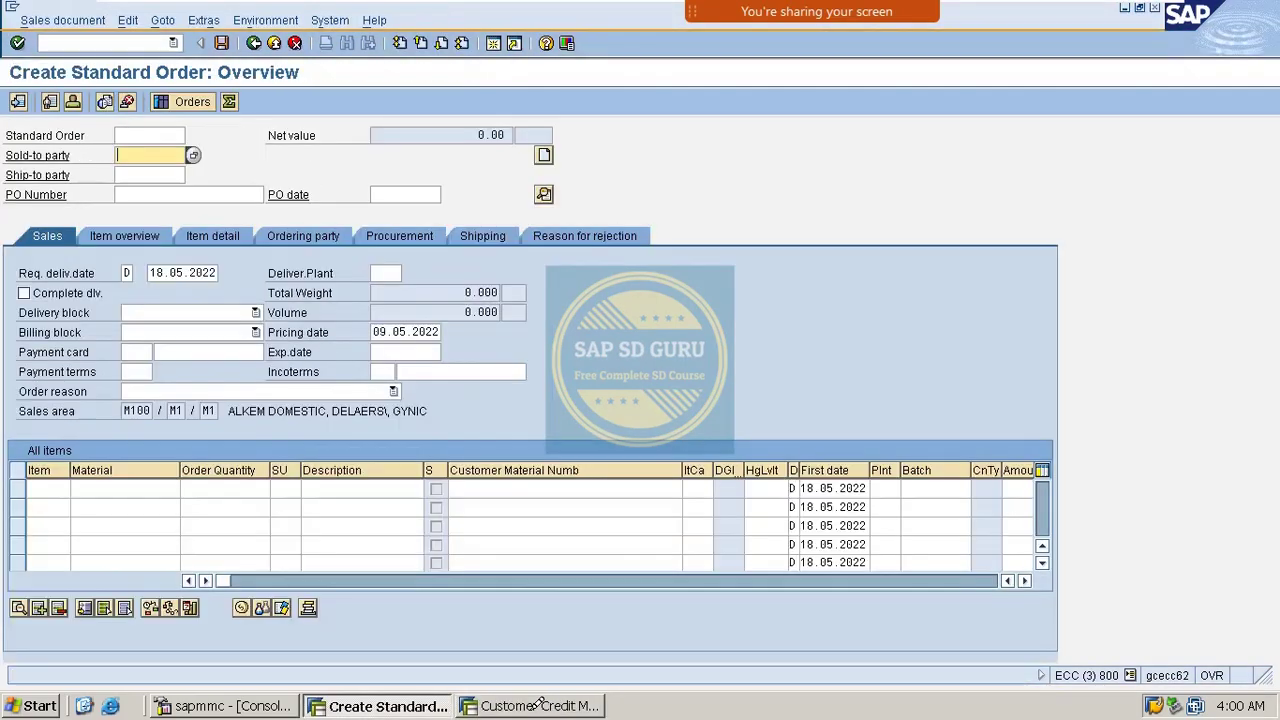
{"action": "key", "text": "Down"}
{"action": "key", "text": "Down"}
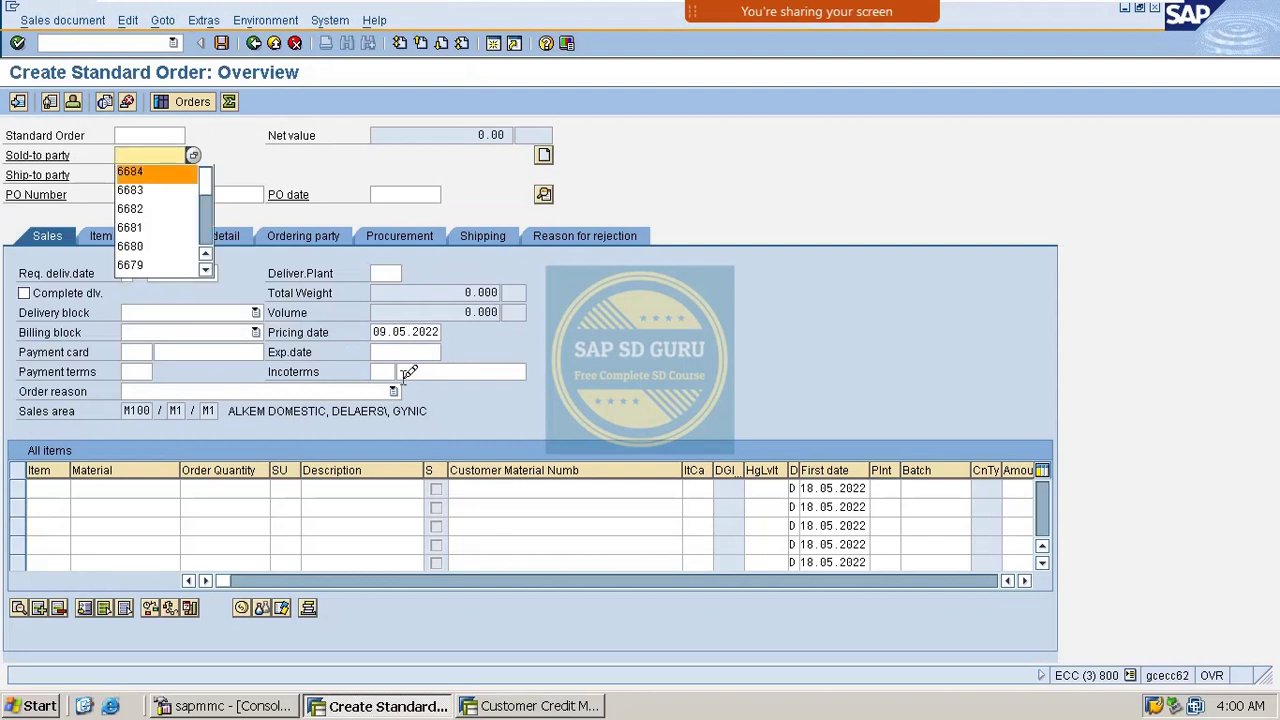
{"action": "key", "text": "Return"}
{"action": "key", "text": "Return"}
Step: Try to add material M_B with an order quantity of 1 as the order's first item
{"action": "key", "text": "Down"}
{"action": "key", "text": "Down"}
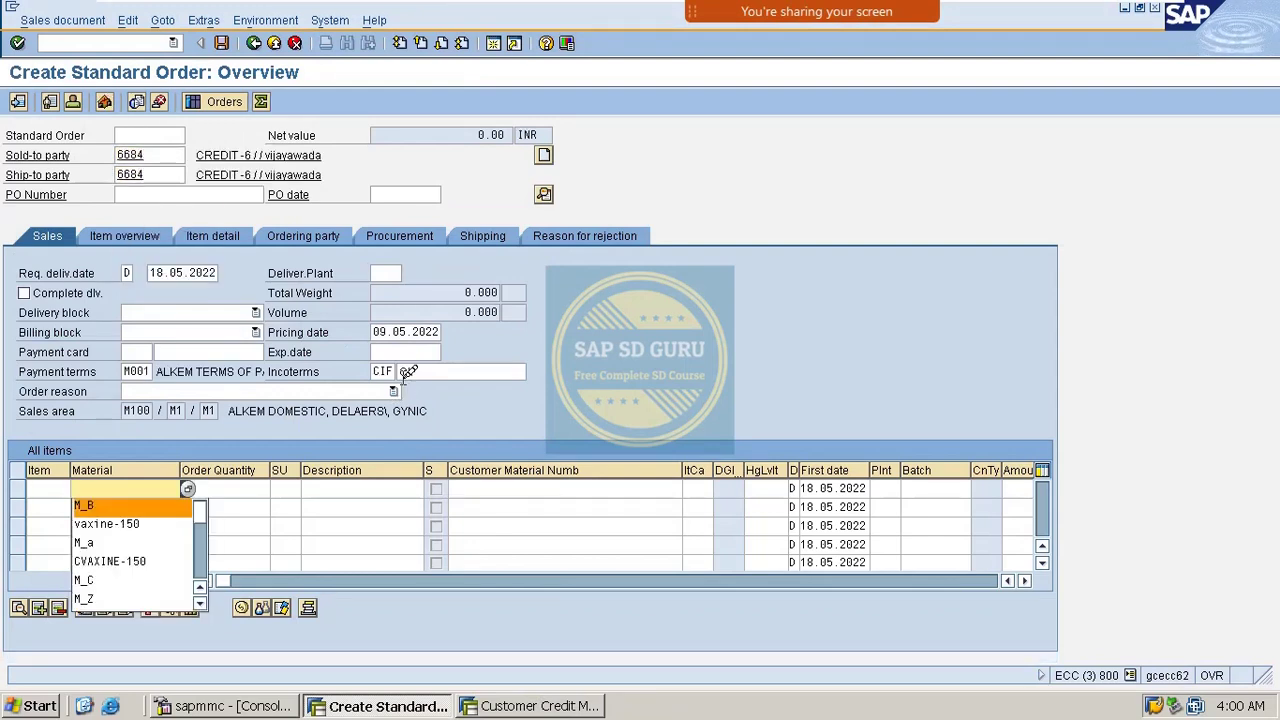
{"action": "key", "text": "Return"}
{"action": "key", "text": "Tab"}
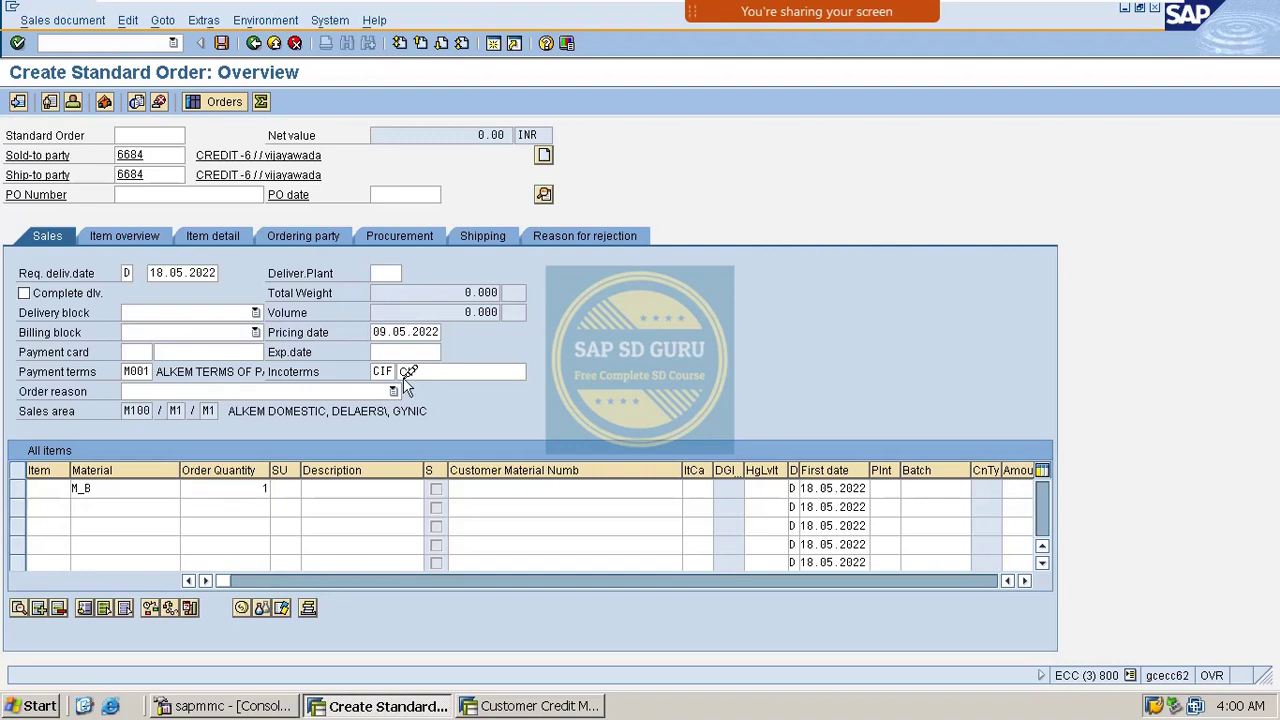
{"action": "key", "text": "Return"}
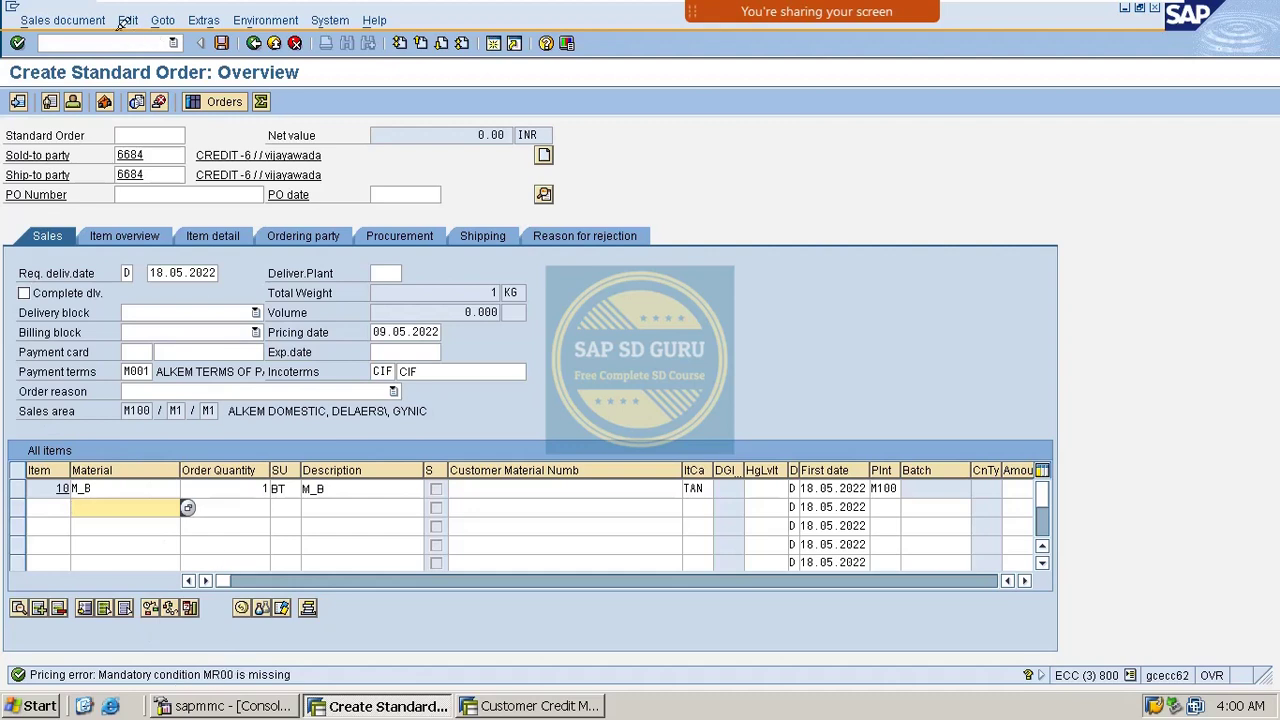
{"action": "key", "text": "Return"}
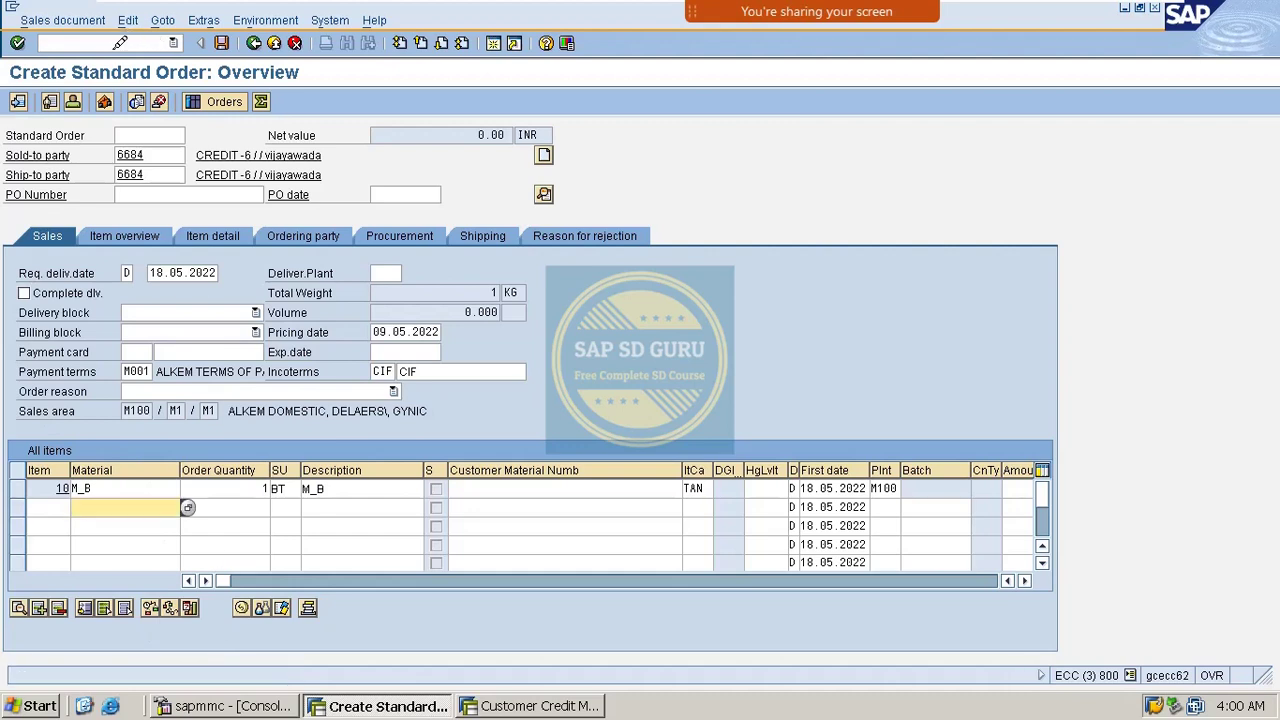
Step: Open transaction VK11 for condition type MR00 with the Sales org./Material key combination and sales organization M100
{"action": "left_click", "coordinate": [105, 40]}
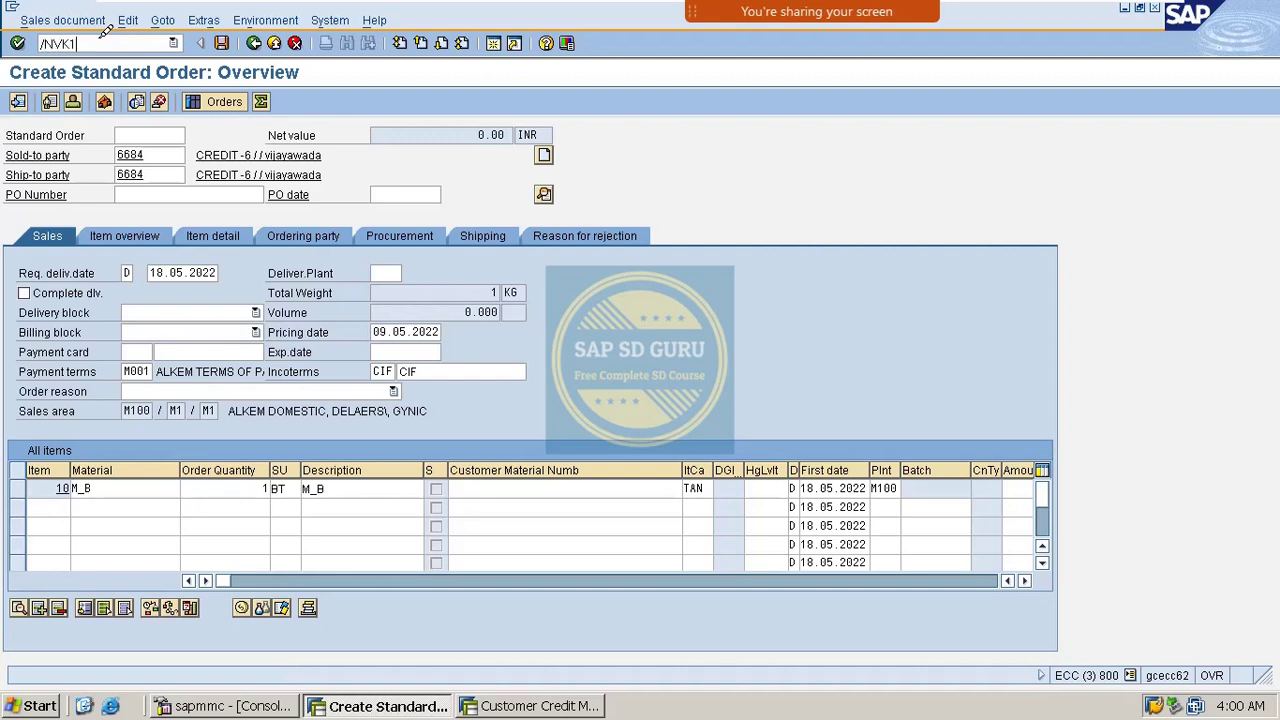
{"action": "key", "text": "Return"}
{"action": "key", "text": "Return"}
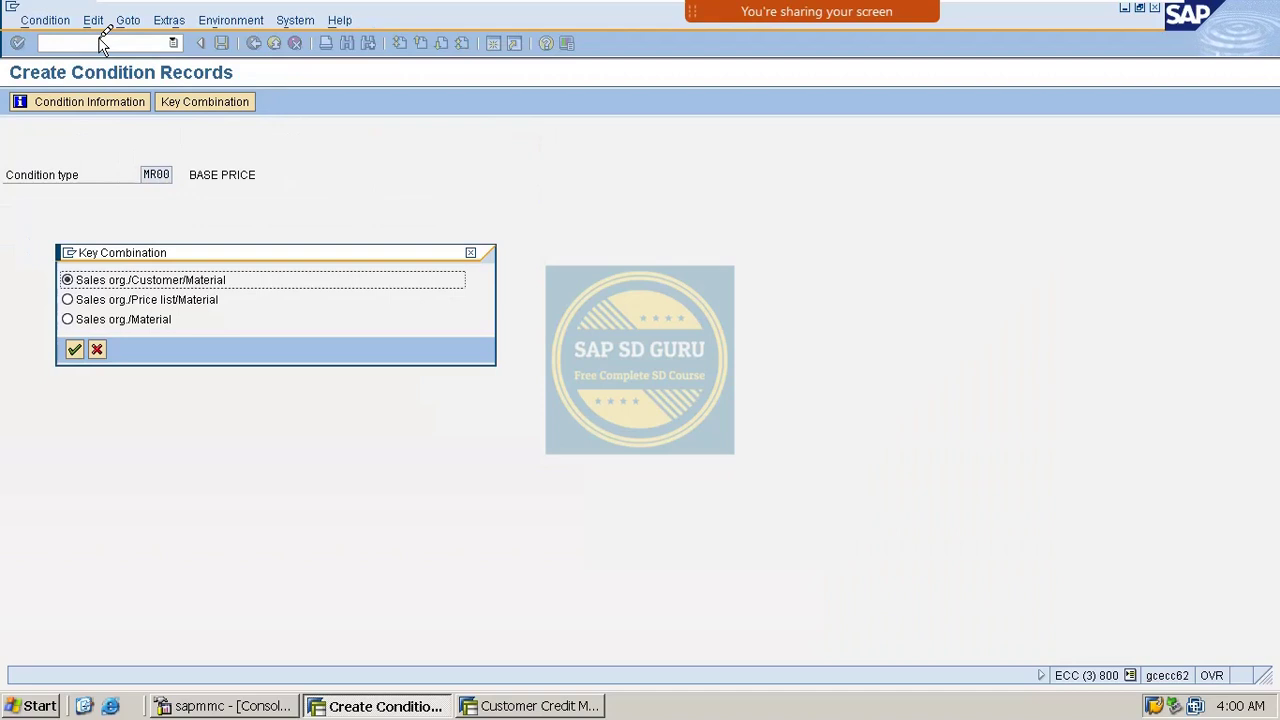
{"action": "key", "text": "Down"}
{"action": "key", "text": "Down"}
{"action": "key", "text": "Return"}
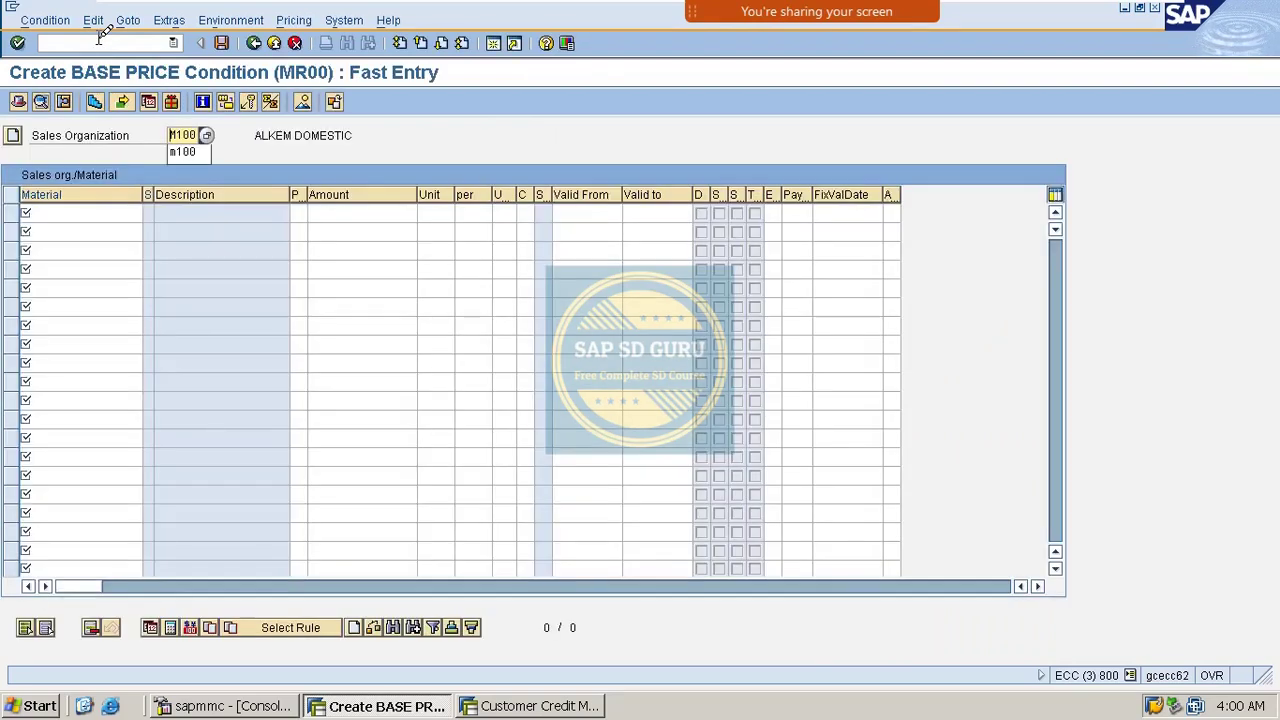
{"action": "key", "text": "Return"}
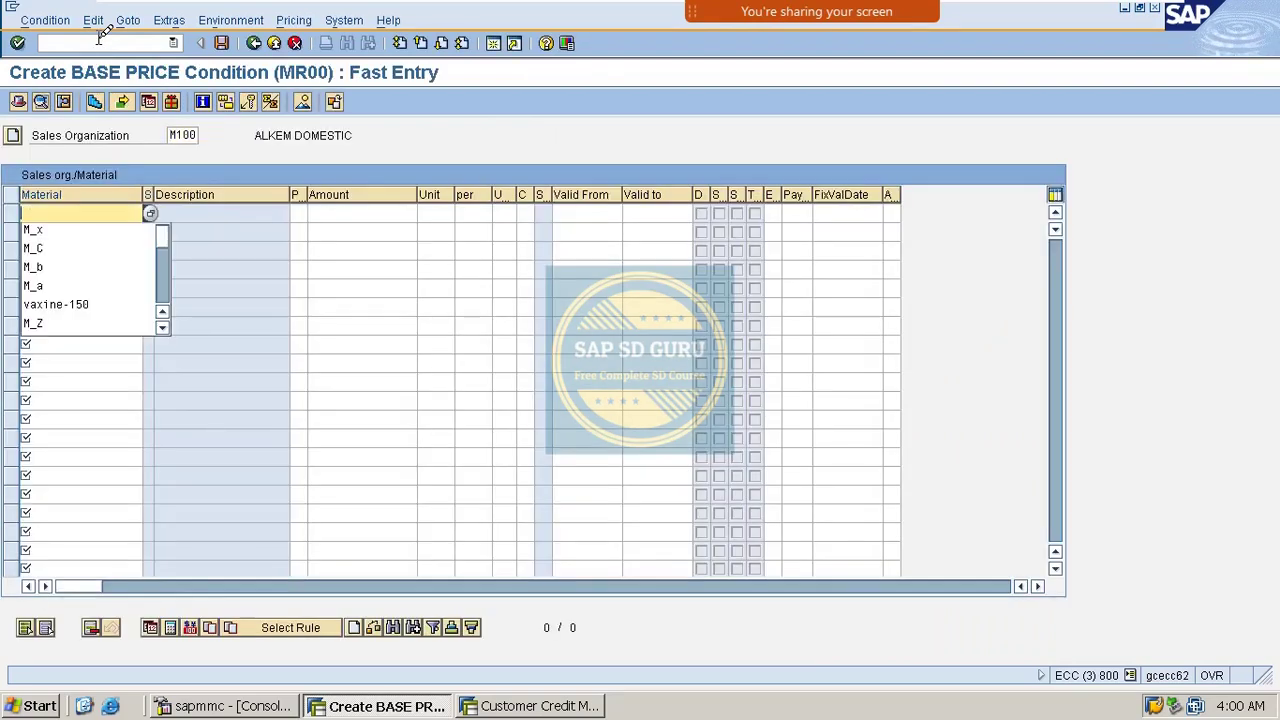
Step: Enter a base price of 1,000 INR for material M_A in the first condition row
{"action": "key", "text": "Down"}
{"action": "key", "text": "Down"}
{"action": "key", "text": "Down"}
{"action": "key", "text": "Down"}
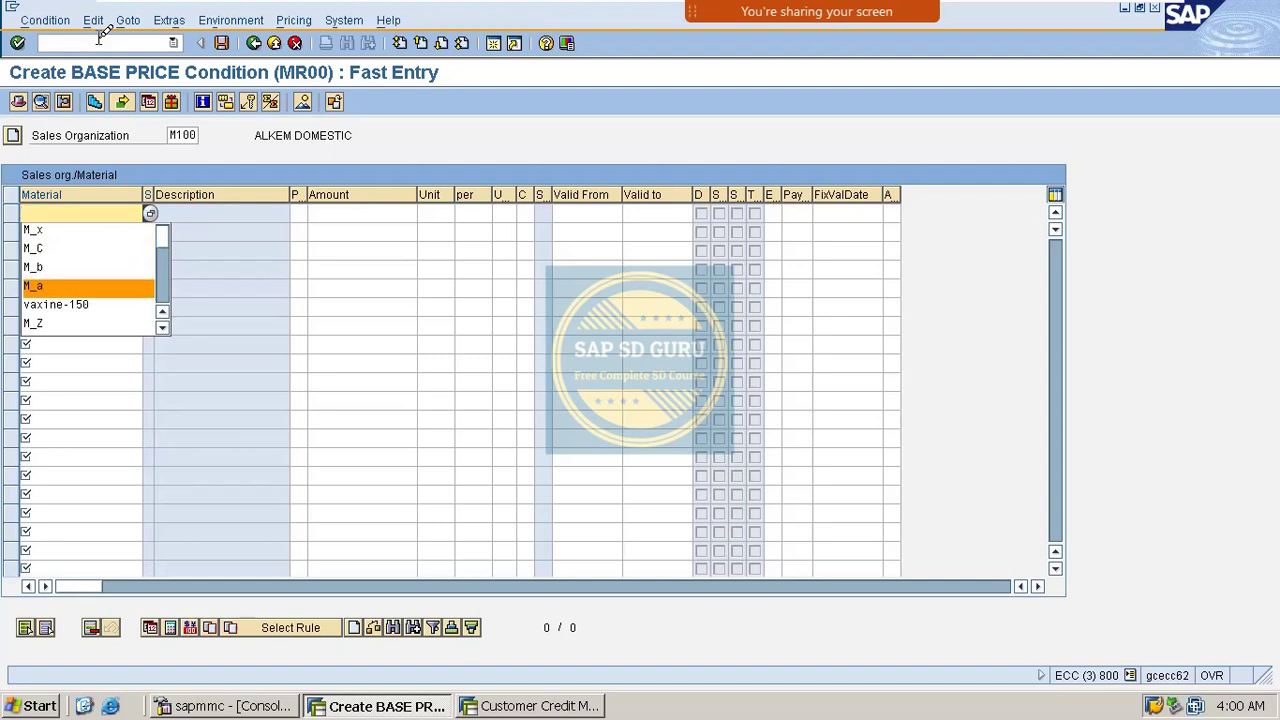
{"action": "key", "text": "Return"}
{"action": "key", "text": "Tab"}
{"action": "type", "text": "1,00"}
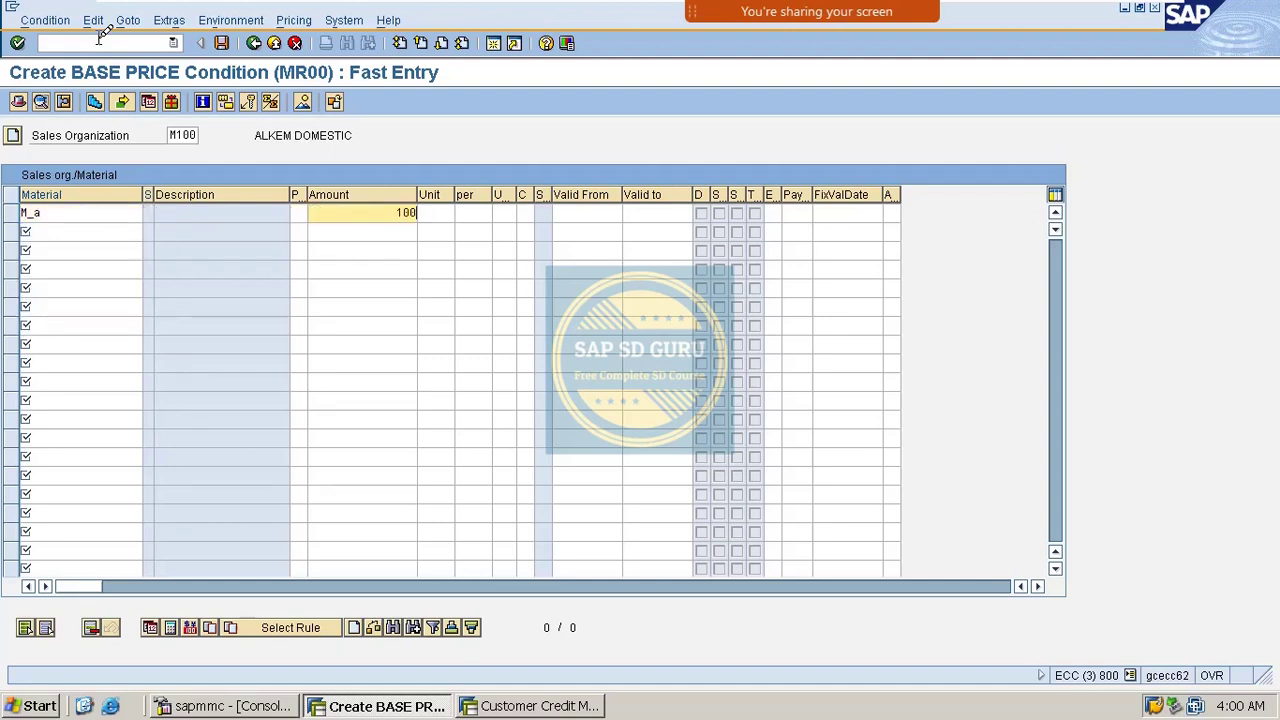
{"action": "type", "text": "0"}
{"action": "key", "text": "Return"}
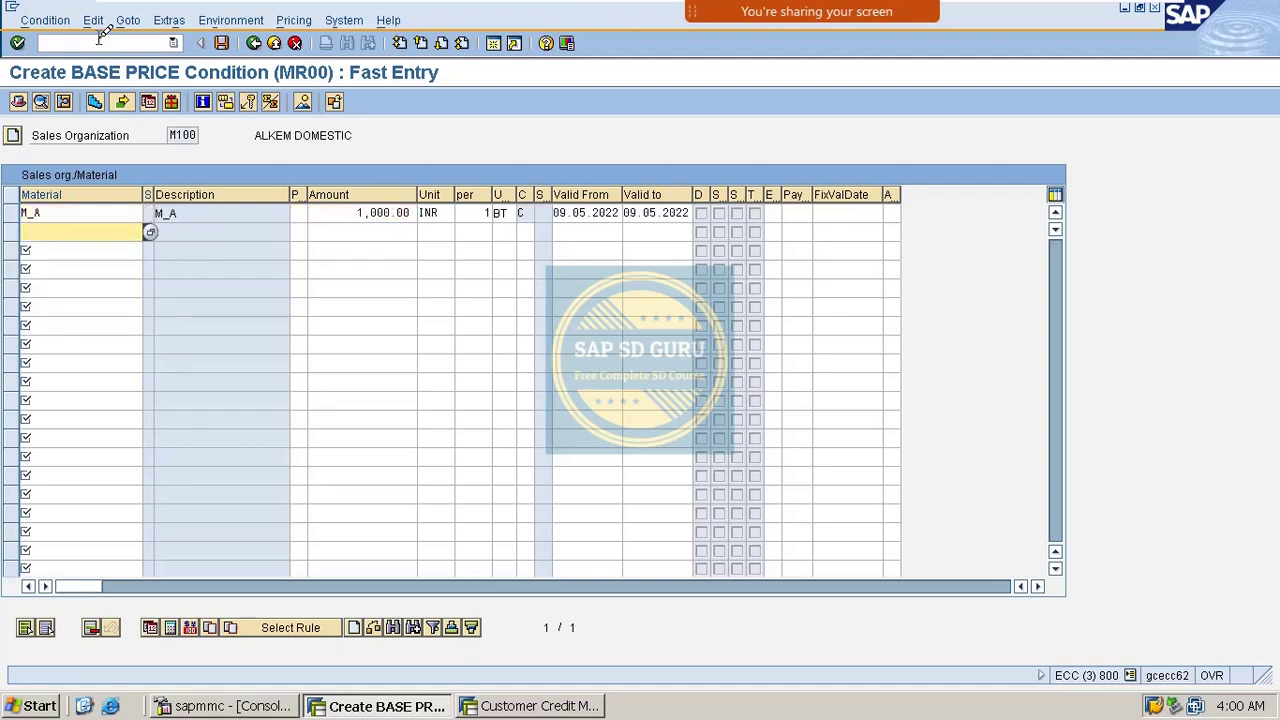
{"action": "key", "text": "Down"}
{"action": "key", "text": "Down"}
{"action": "key", "text": "Down"}
{"action": "key", "text": "Down"}
{"action": "key", "text": "Down"}
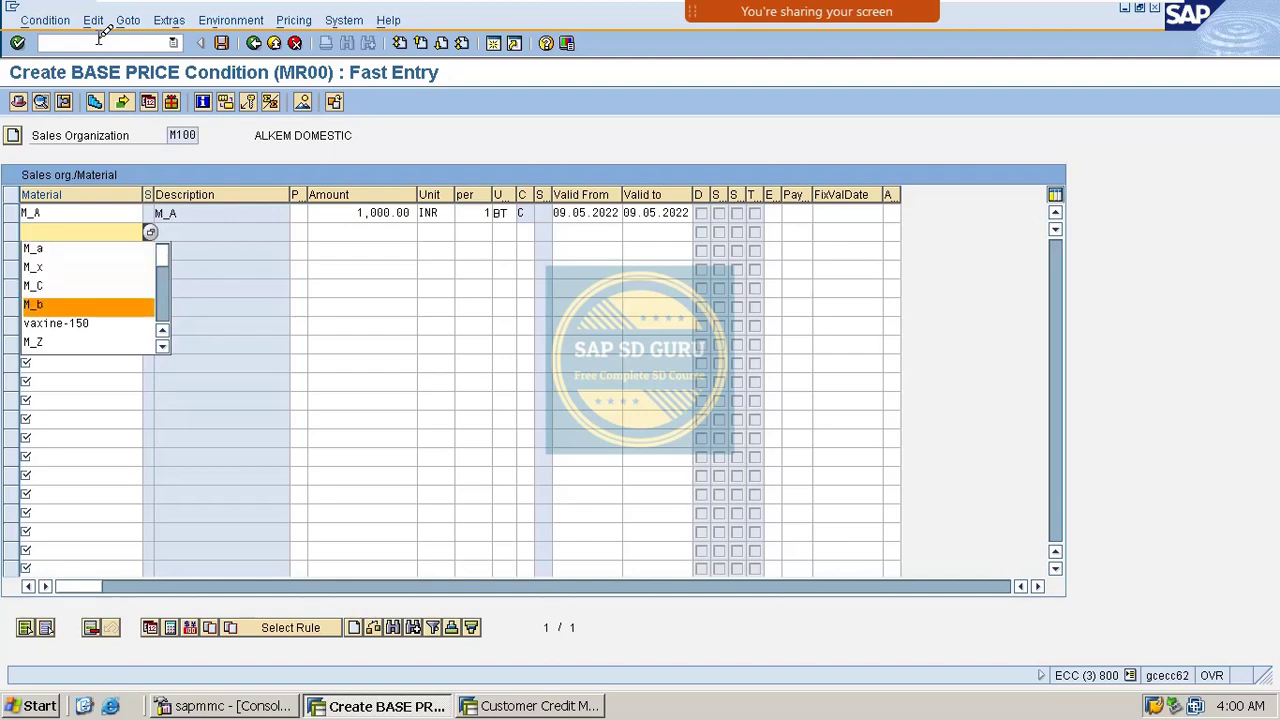
{"action": "type", "text": "\\"}
{"action": "key", "text": "Return"}
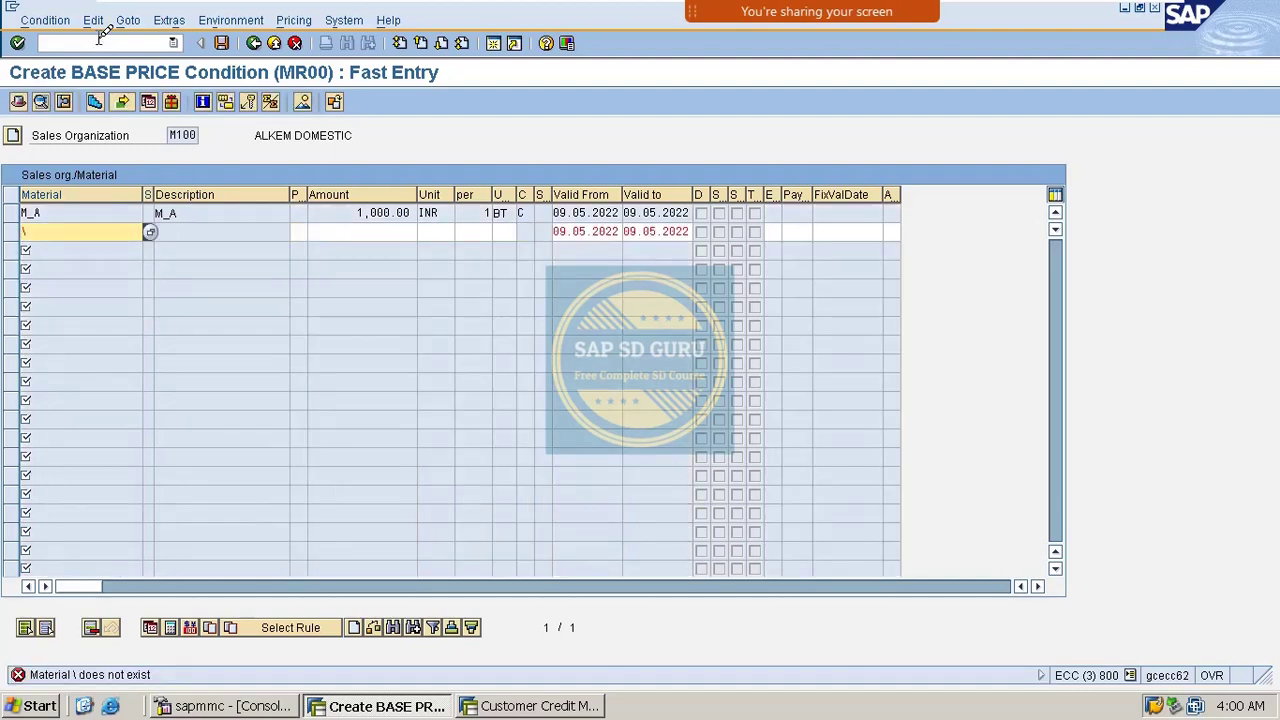
Step: Replace the invalid material in the second condition row with M_B and set its base price to 1,000 INR
{"action": "type", "text": "M-"}
{"action": "key", "text": "Down"}
{"action": "key", "text": "Down"}
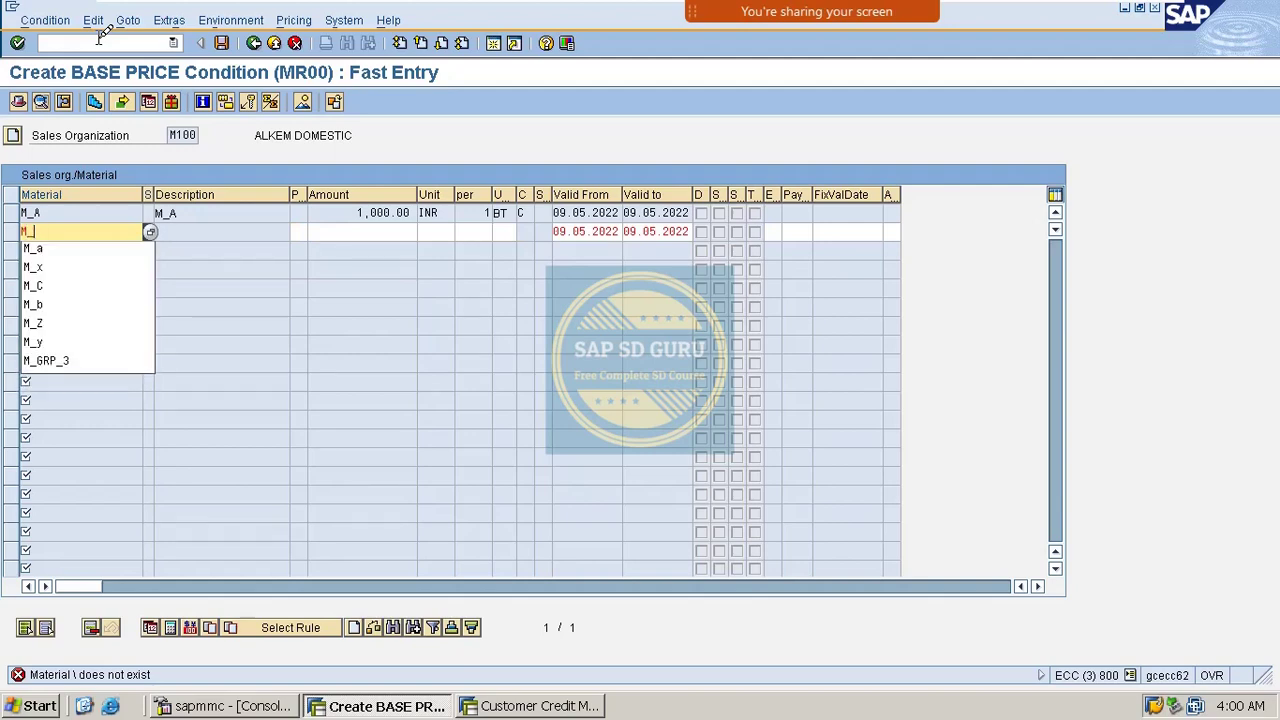
{"action": "key", "text": "Return"}
{"action": "key", "text": "Tab"}
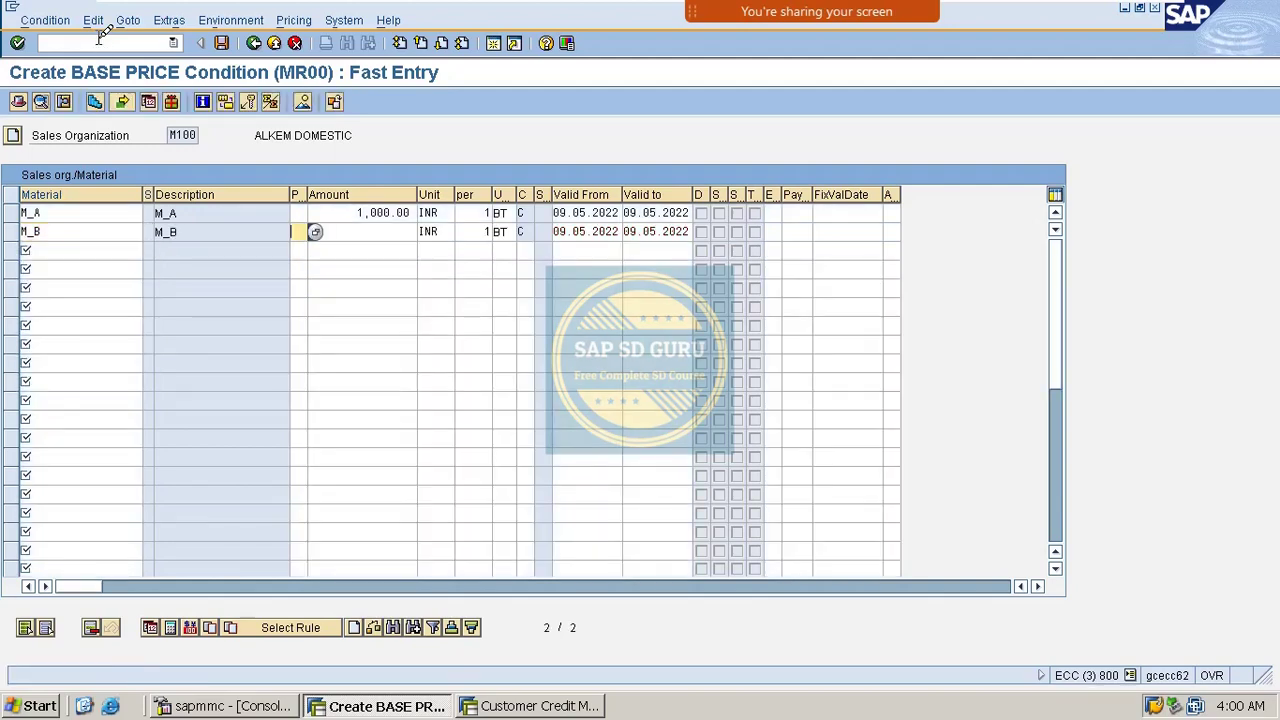
{"action": "type", "text": "1,000"}
{"action": "key", "text": "Return"}
Step: Enter material M_C with a base price of 1,000 INR in the third condition row and save the condition records
{"action": "key", "text": "Down"}
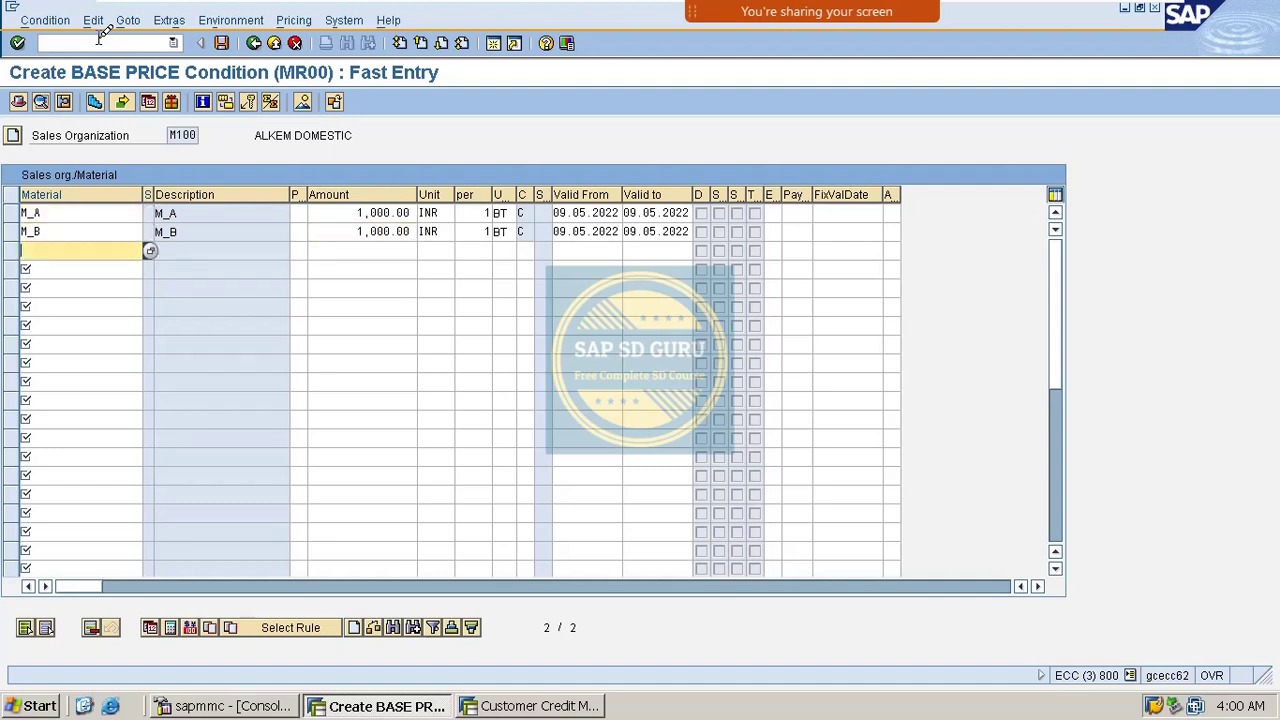
{"action": "type", "text": "M_"}
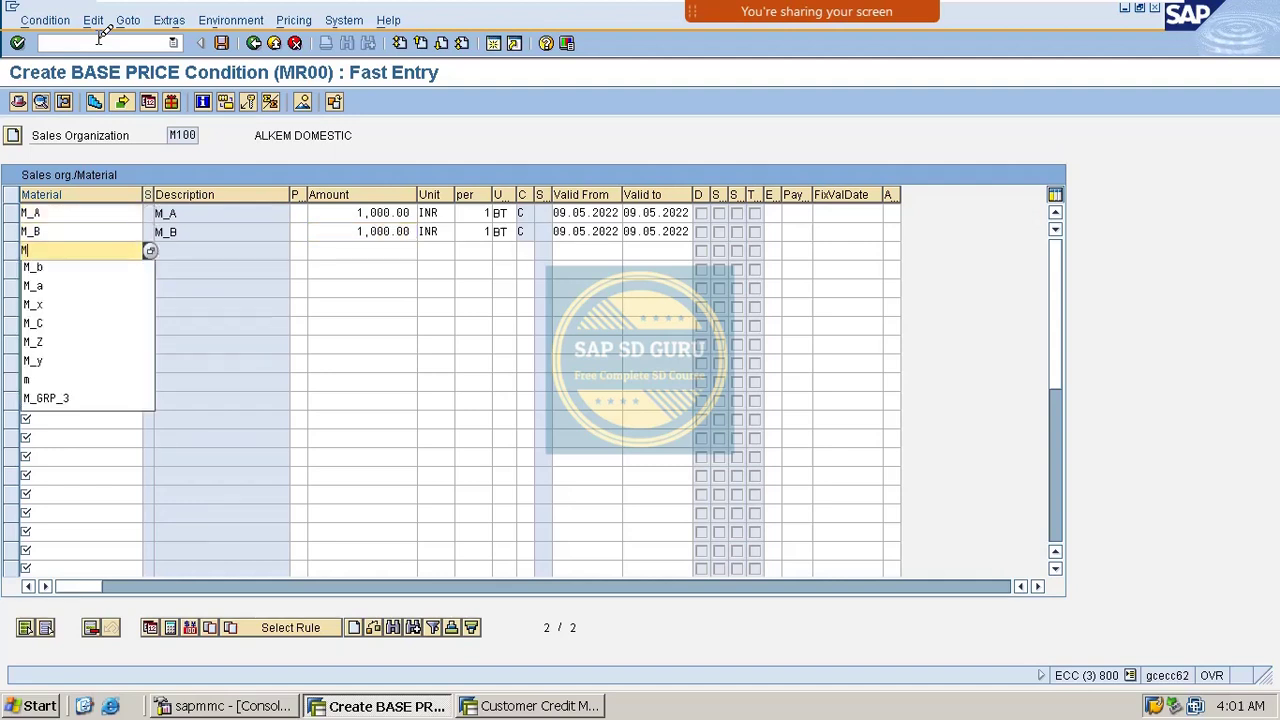
{"action": "type", "text": "C"}
{"action": "key", "text": "Tab"}
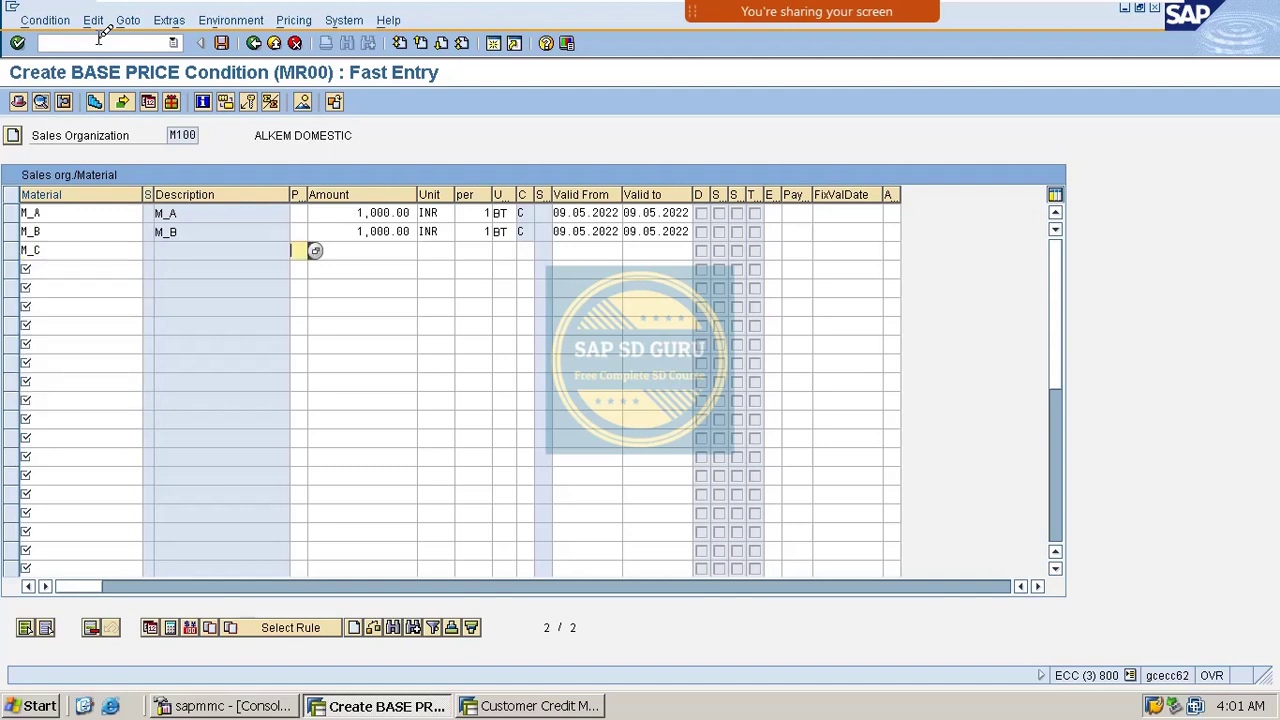
{"action": "type", "text": "1,000"}
{"action": "key", "text": "Return"}
{"action": "key", "text": "ctrl+s"}
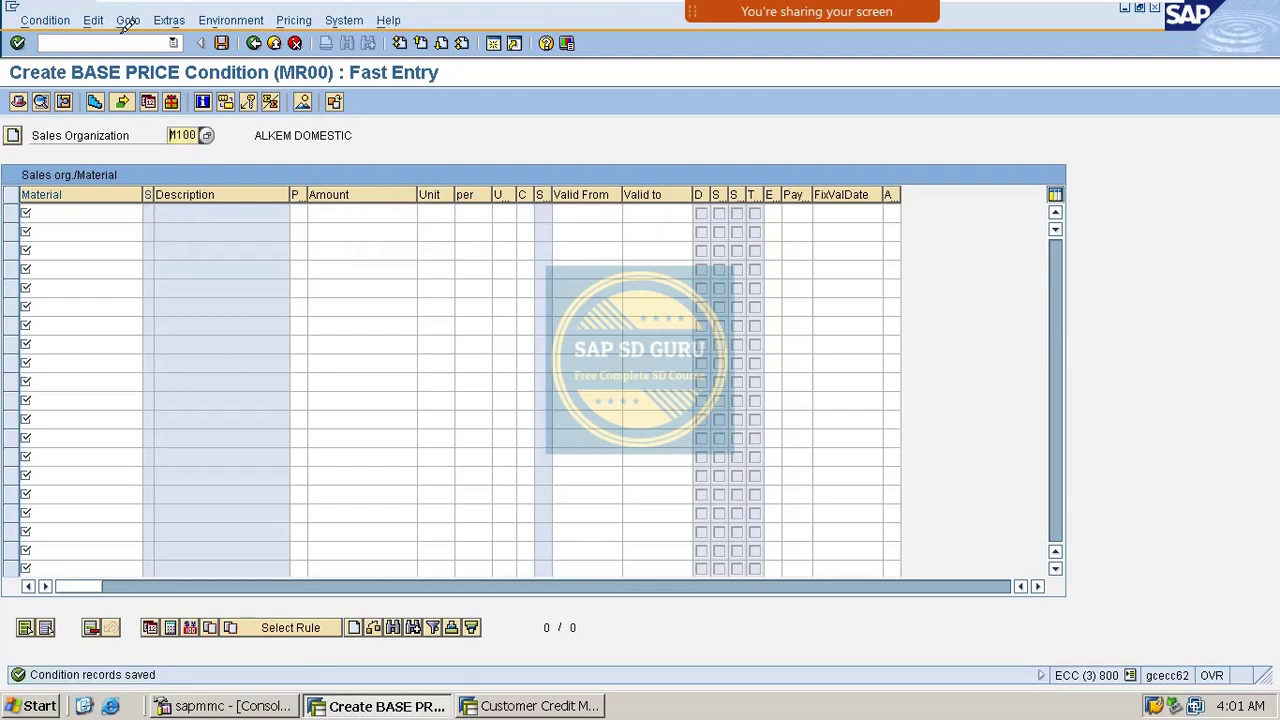
Step: Start a new standard order in transaction VA01 with the CREDIT-6 customer as sold-to party
{"action": "left_click", "coordinate": [121, 39]}
{"action": "type", "text": "/"}
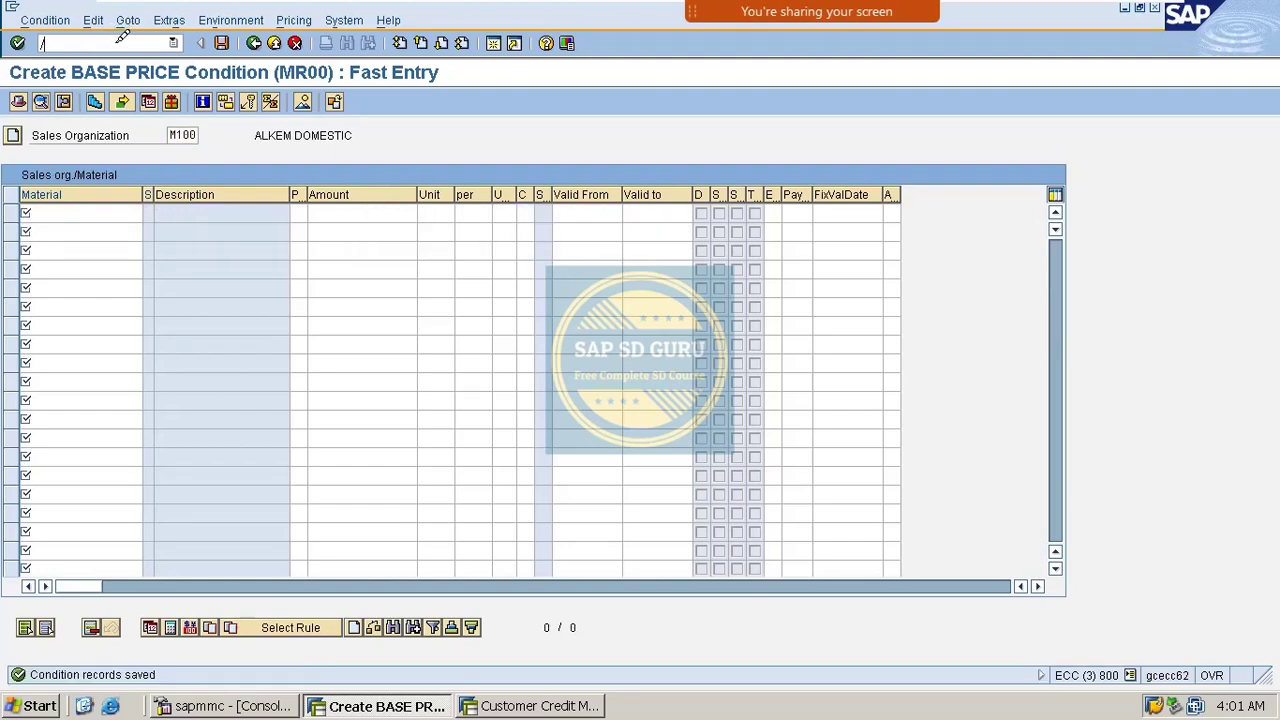
{"action": "type", "text": "n"}
{"action": "key", "text": "Return"}
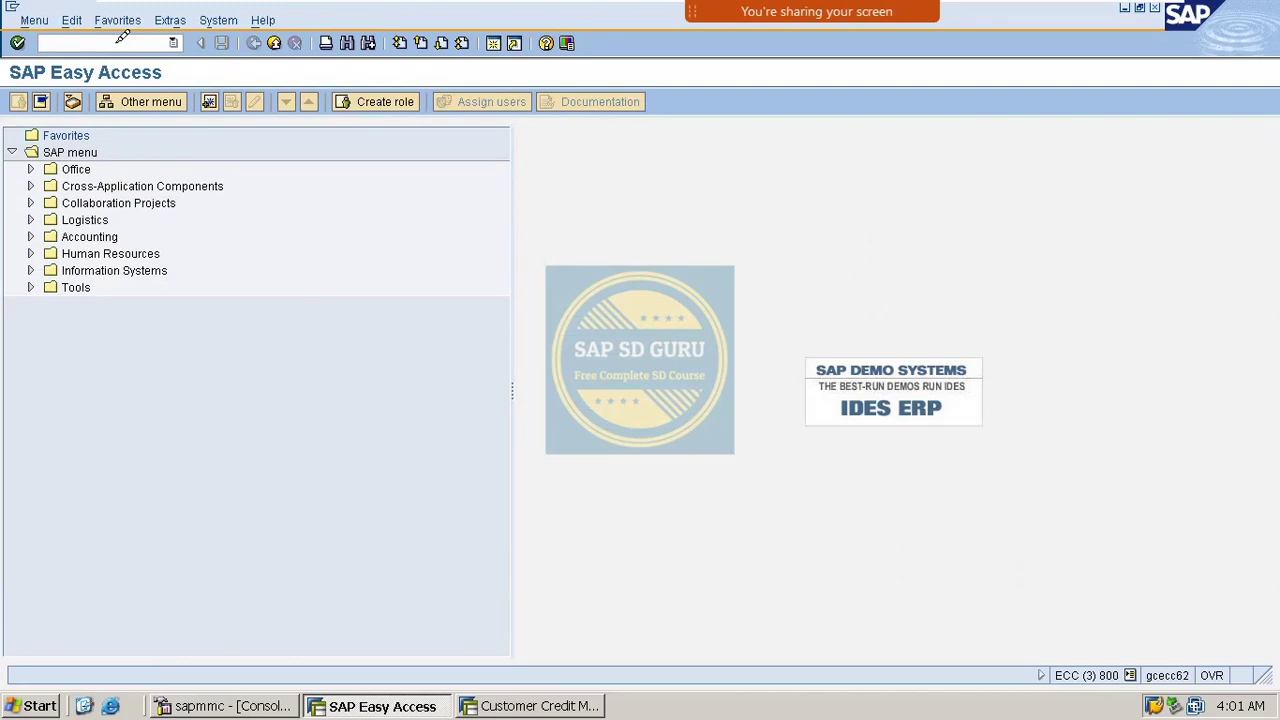
{"action": "type", "text": "va01"}
{"action": "key", "text": "Return"}
{"action": "key", "text": "Return"}
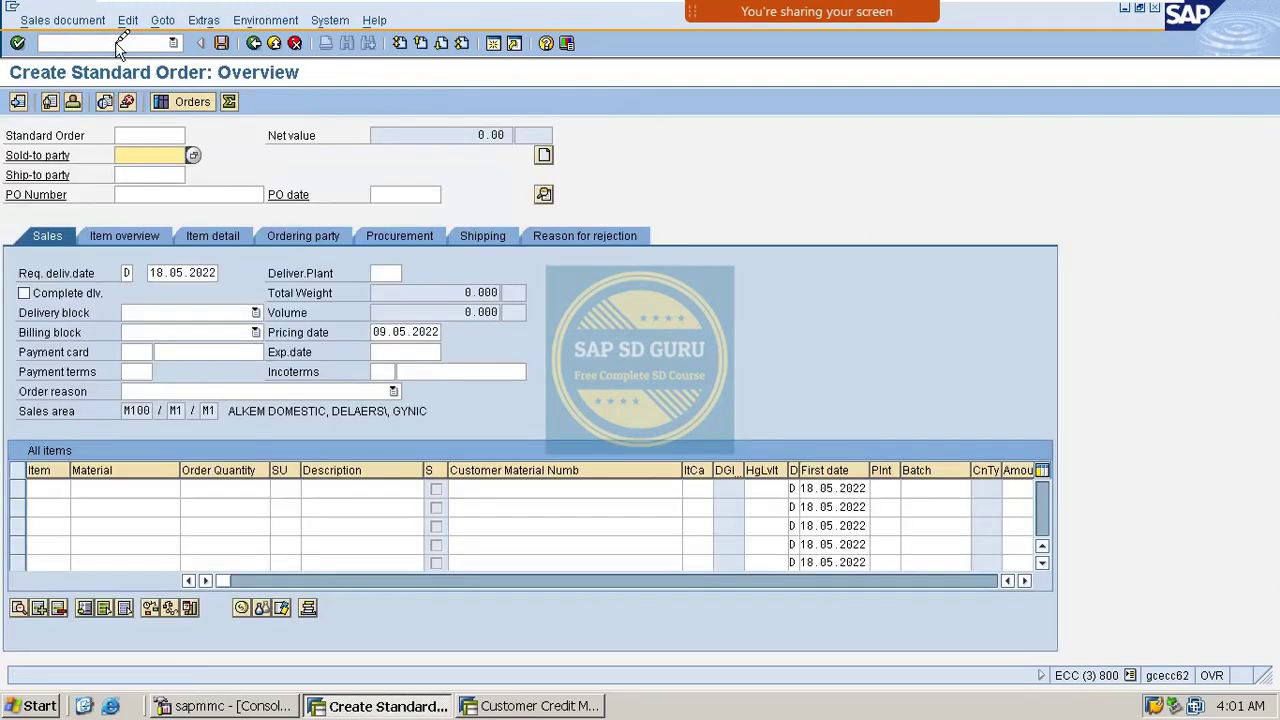
{"action": "key", "text": "Down"}
{"action": "key", "text": "Return"}
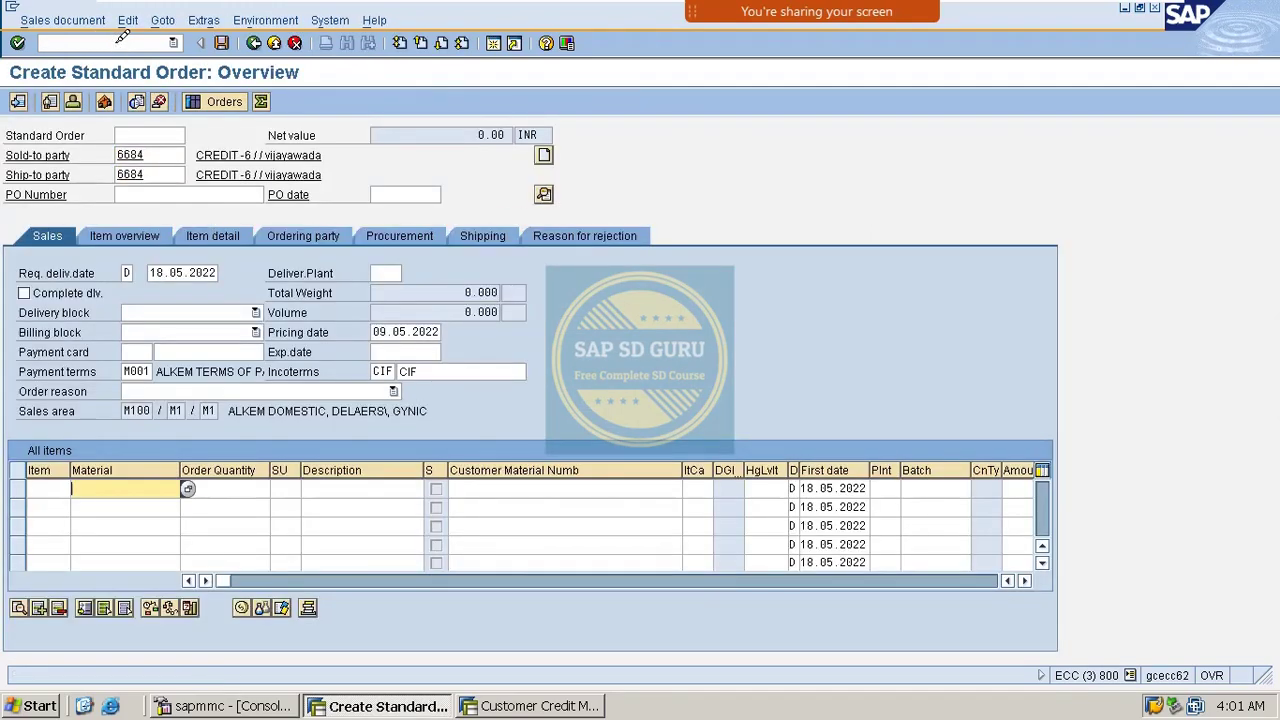
Step: Add material M_B with an order quantity of 1 as the order's first item
{"action": "key", "text": "Down"}
{"action": "key", "text": "Return"}
{"action": "key", "text": "Tab"}
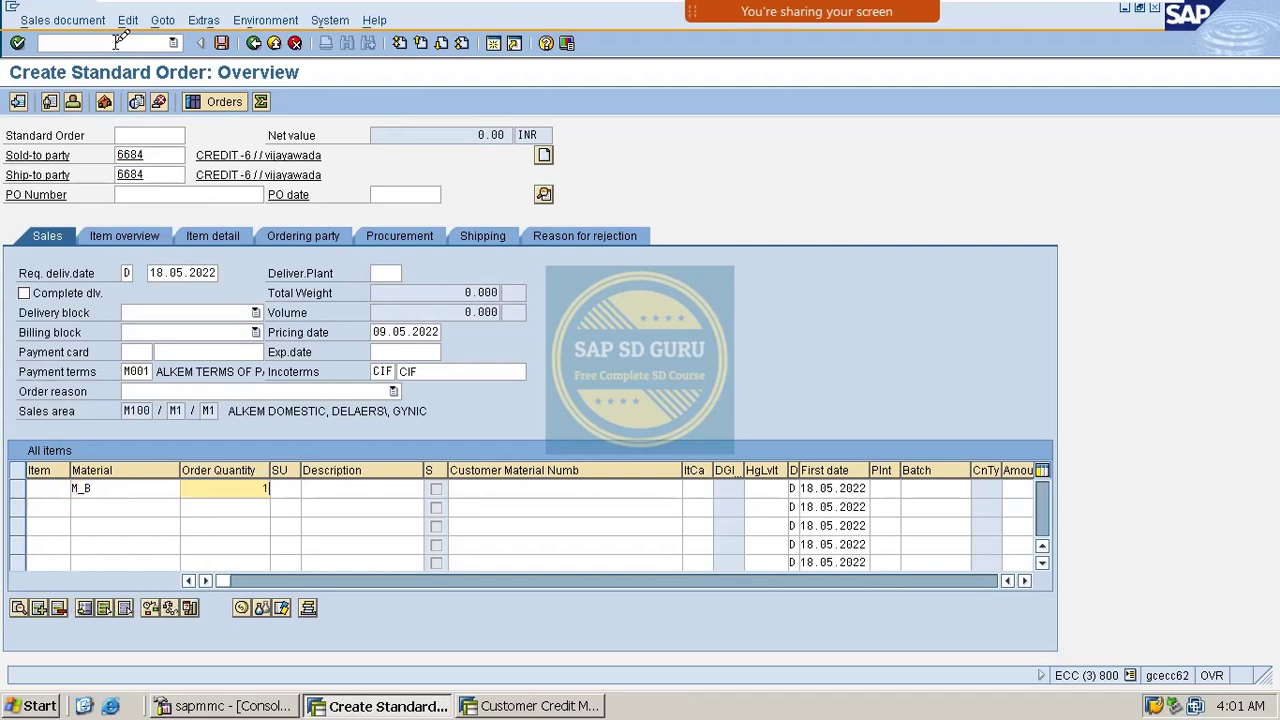
{"action": "type", "text": "1"}
{"action": "key", "text": "Return"}
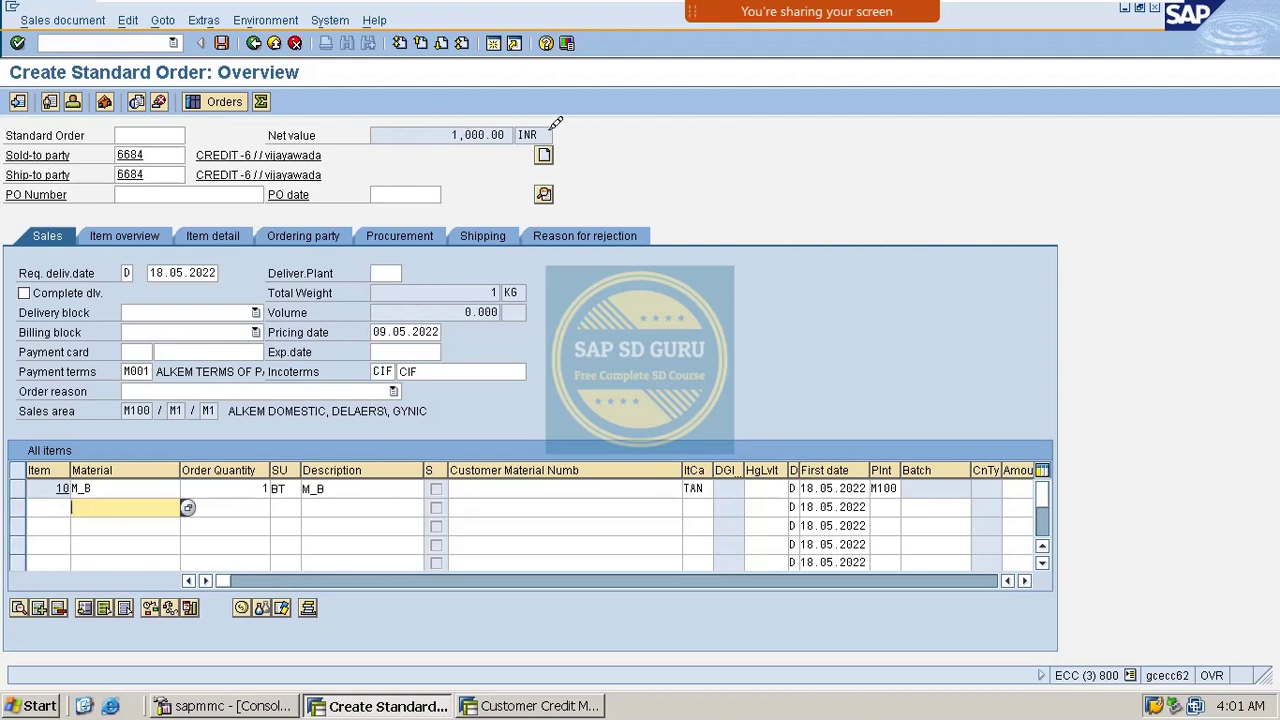
Step: Change the order's payment terms to 0001, payable immediately due net
{"action": "left_click_drag", "start_coordinate": [447, 136], "coordinate": [612, 116]}
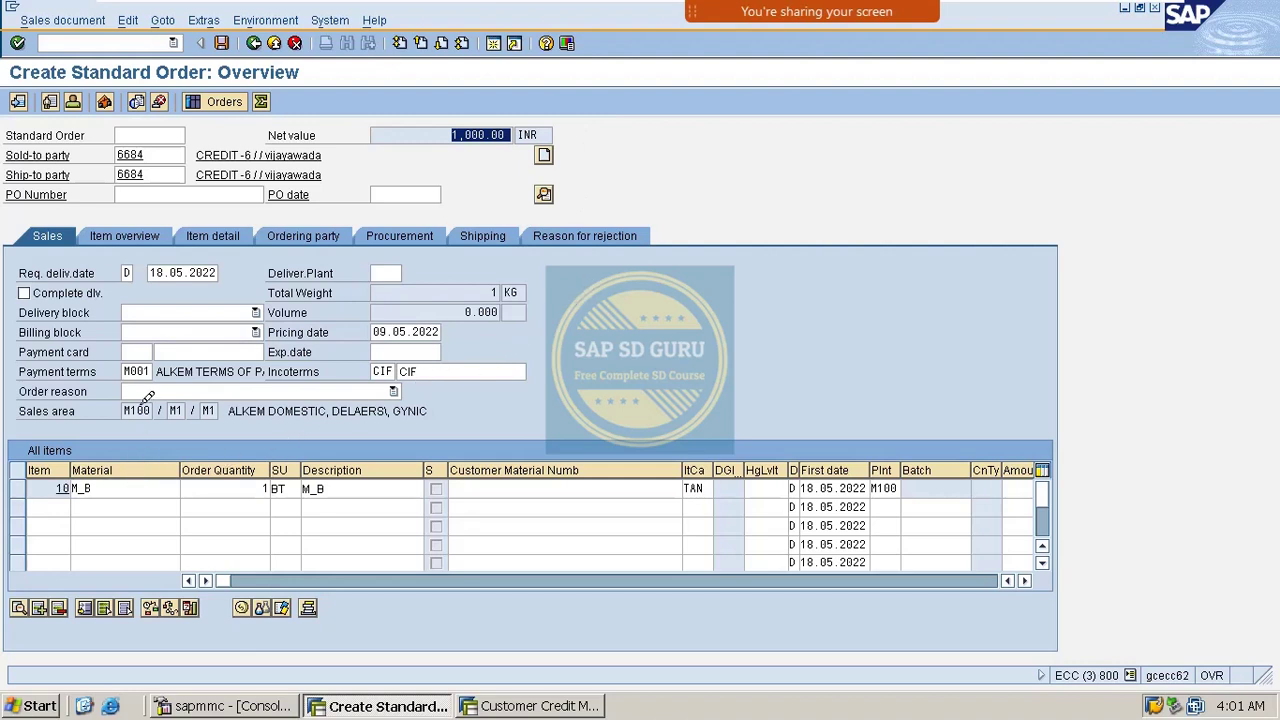
{"action": "double_click", "coordinate": [135, 369]}
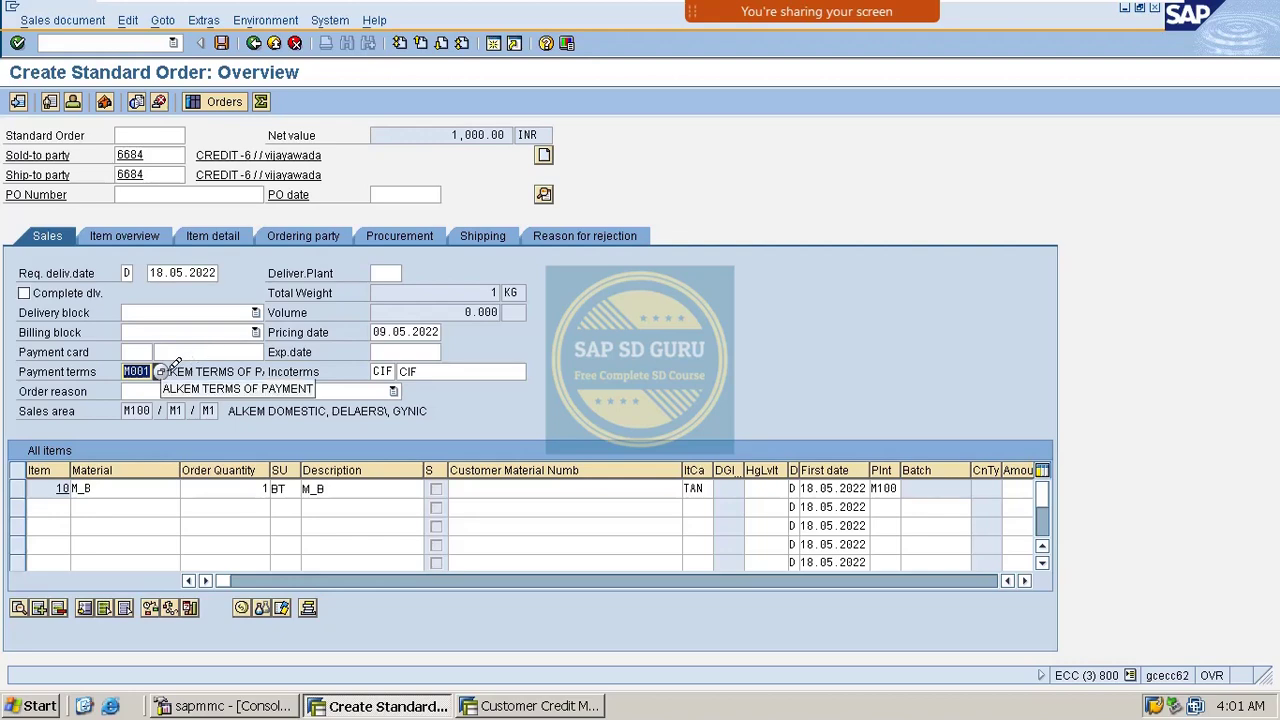
{"action": "left_click", "coordinate": [159, 371]}
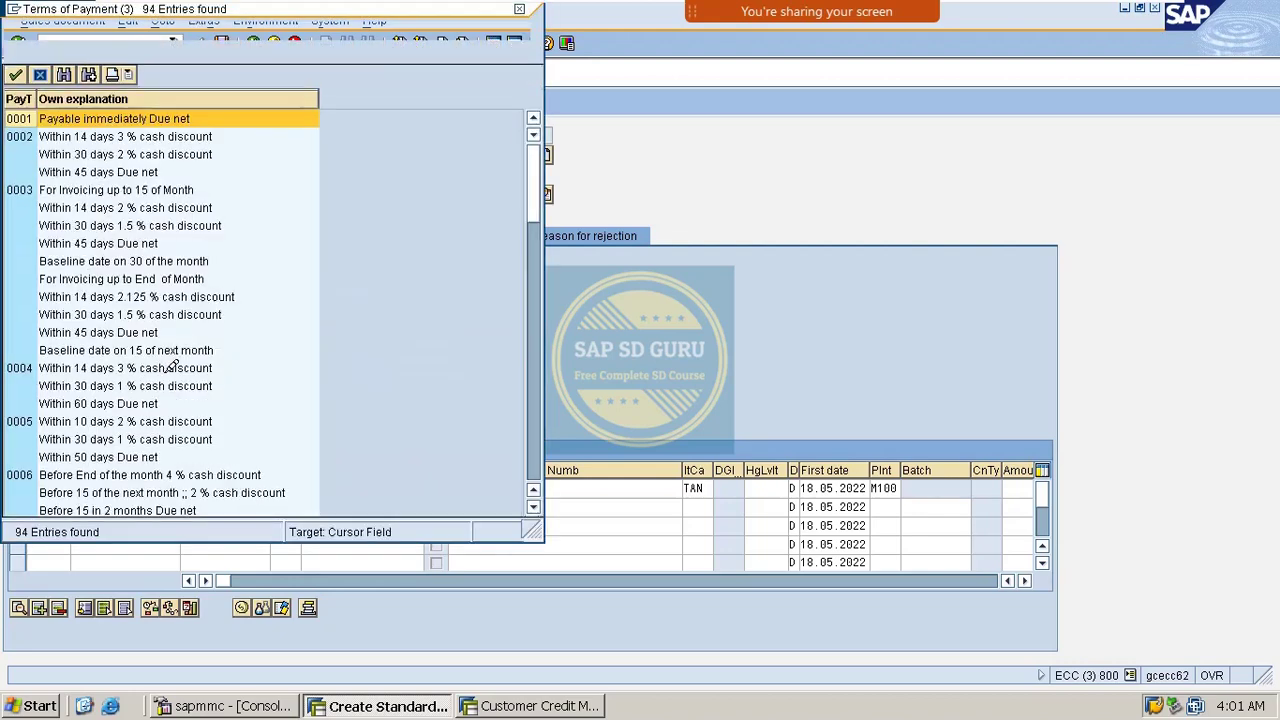
{"action": "double_click", "coordinate": [98, 118]}
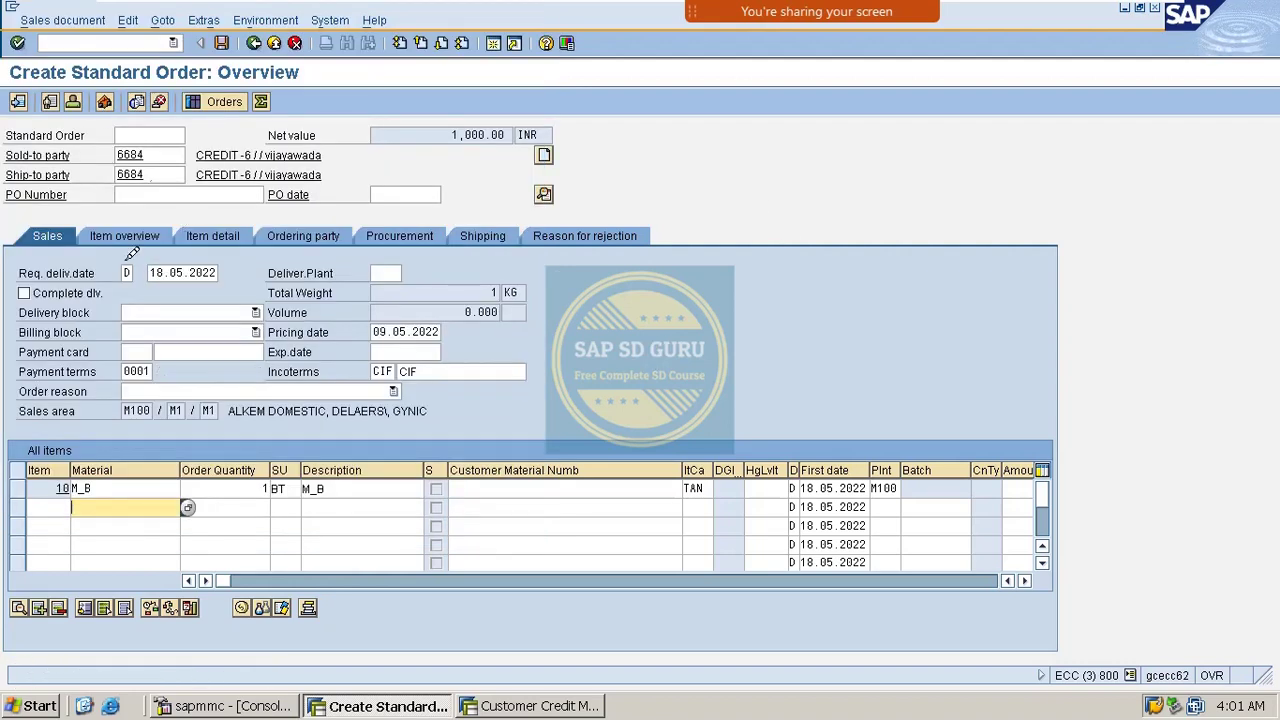
Step: Save the standard order, examine the credit message and acknowledge it
{"action": "left_click", "coordinate": [223, 43]}
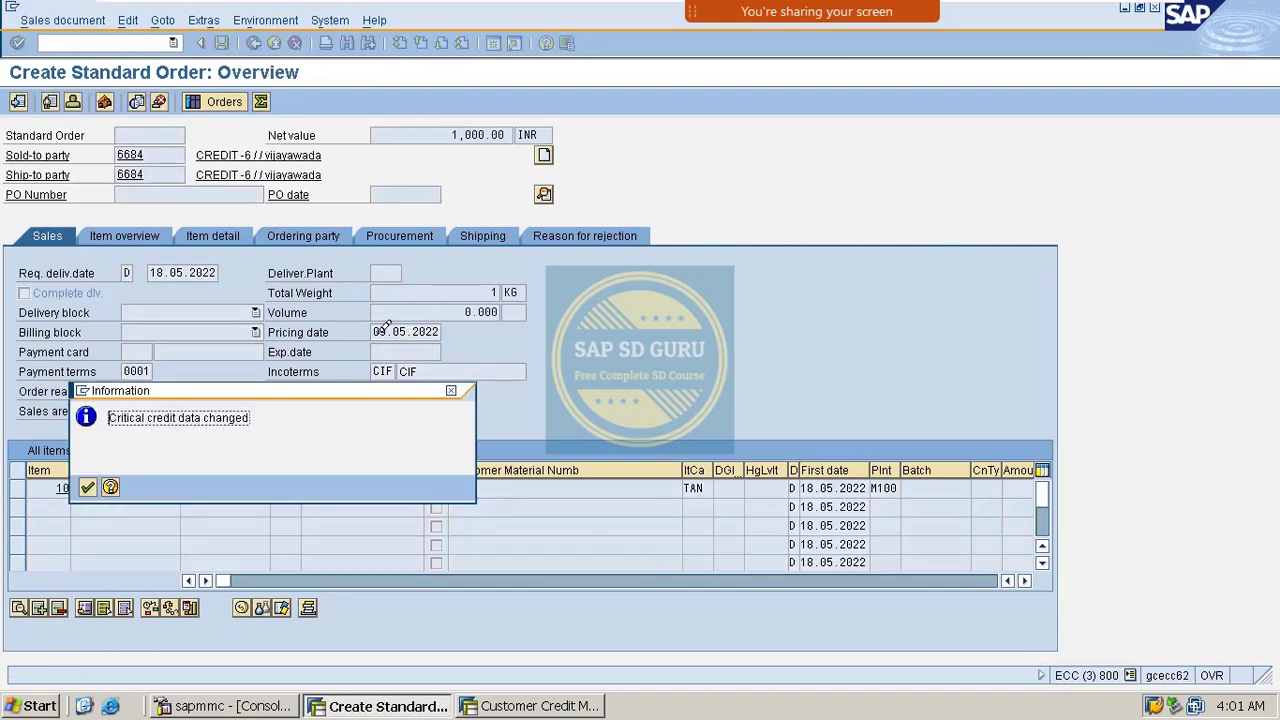
{"action": "left_click_drag", "start_coordinate": [414, 381], "coordinate": [765, 324]}
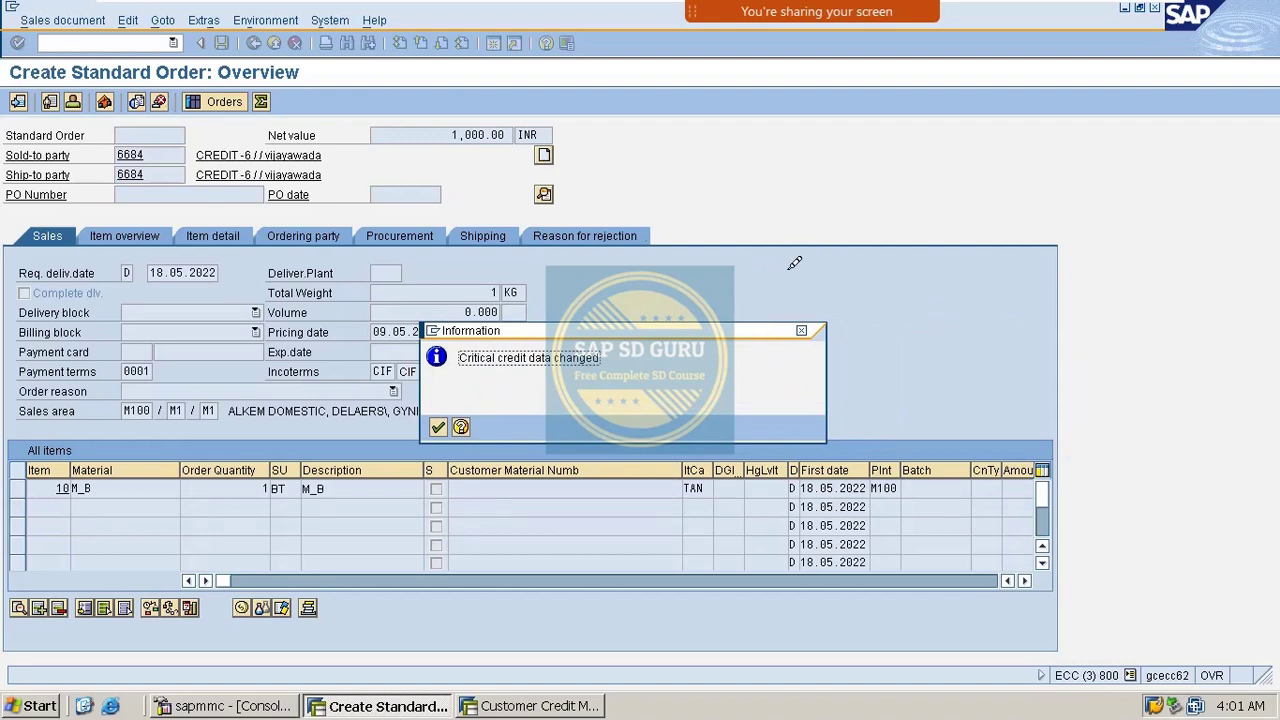
{"action": "left_click_drag", "start_coordinate": [665, 325], "coordinate": [821, 300]}
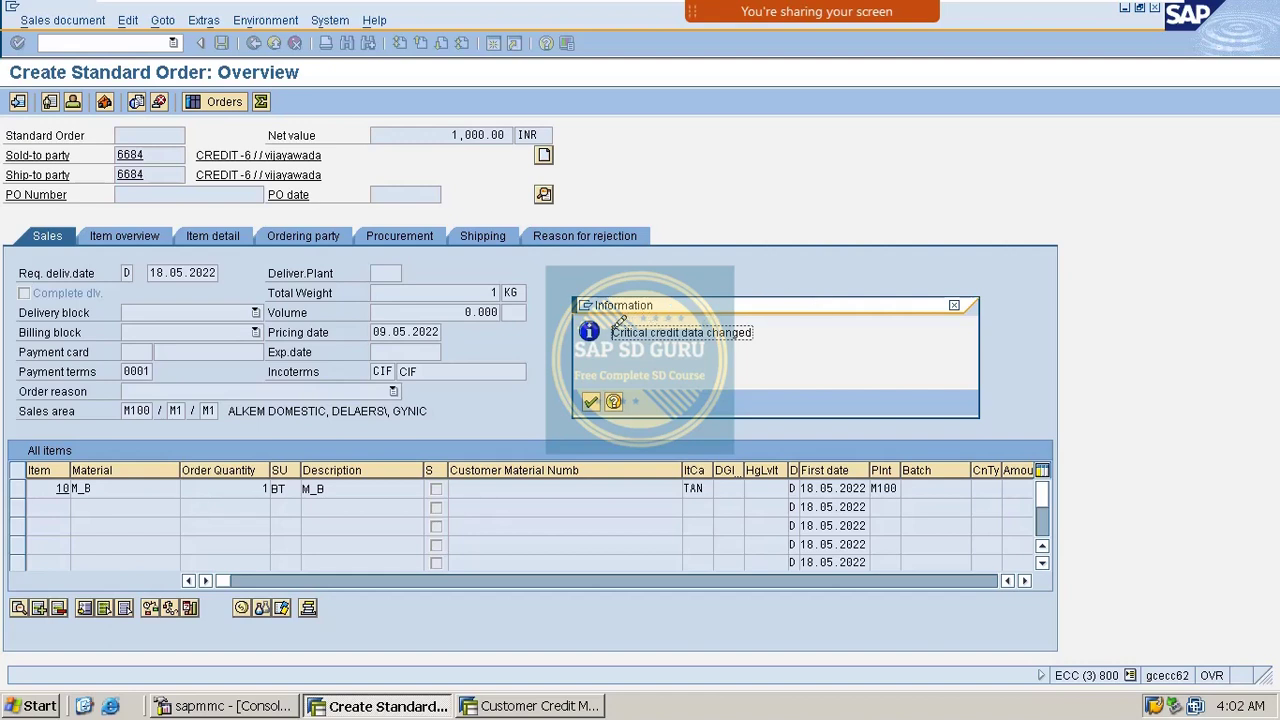
{"action": "left_click_drag", "start_coordinate": [613, 331], "coordinate": [978, 347]}
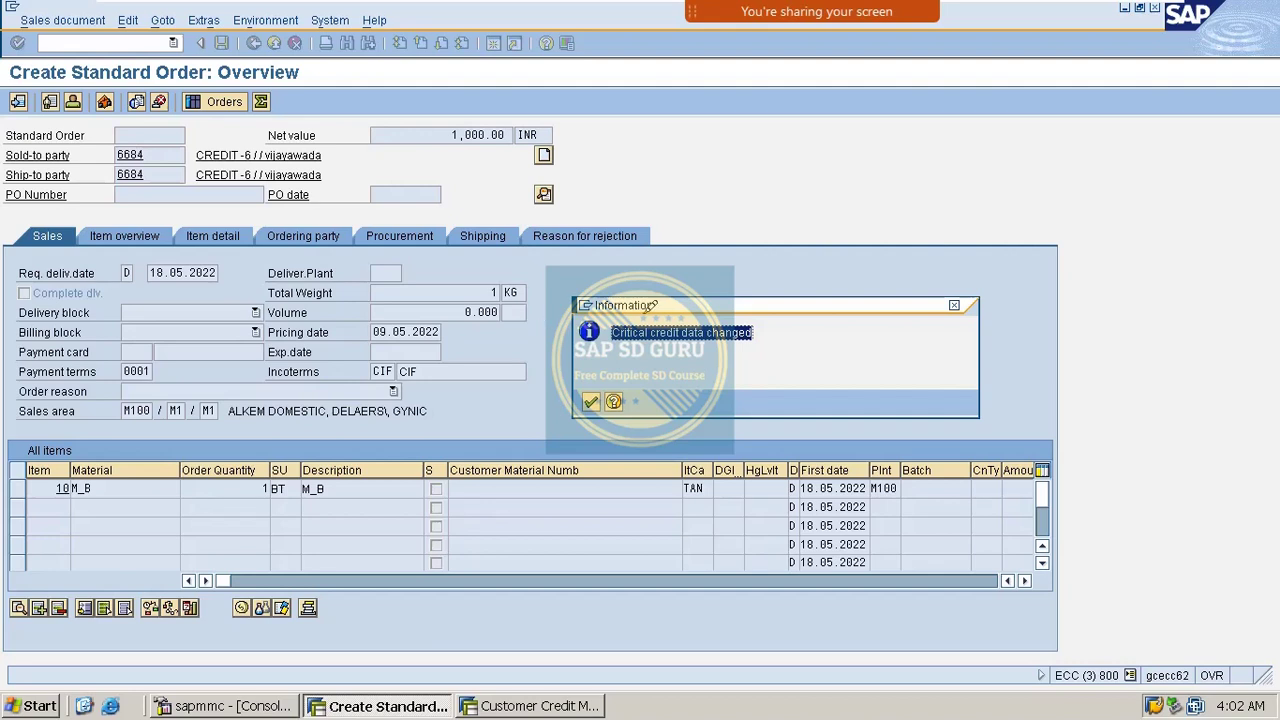
{"action": "left_click", "coordinate": [592, 402]}
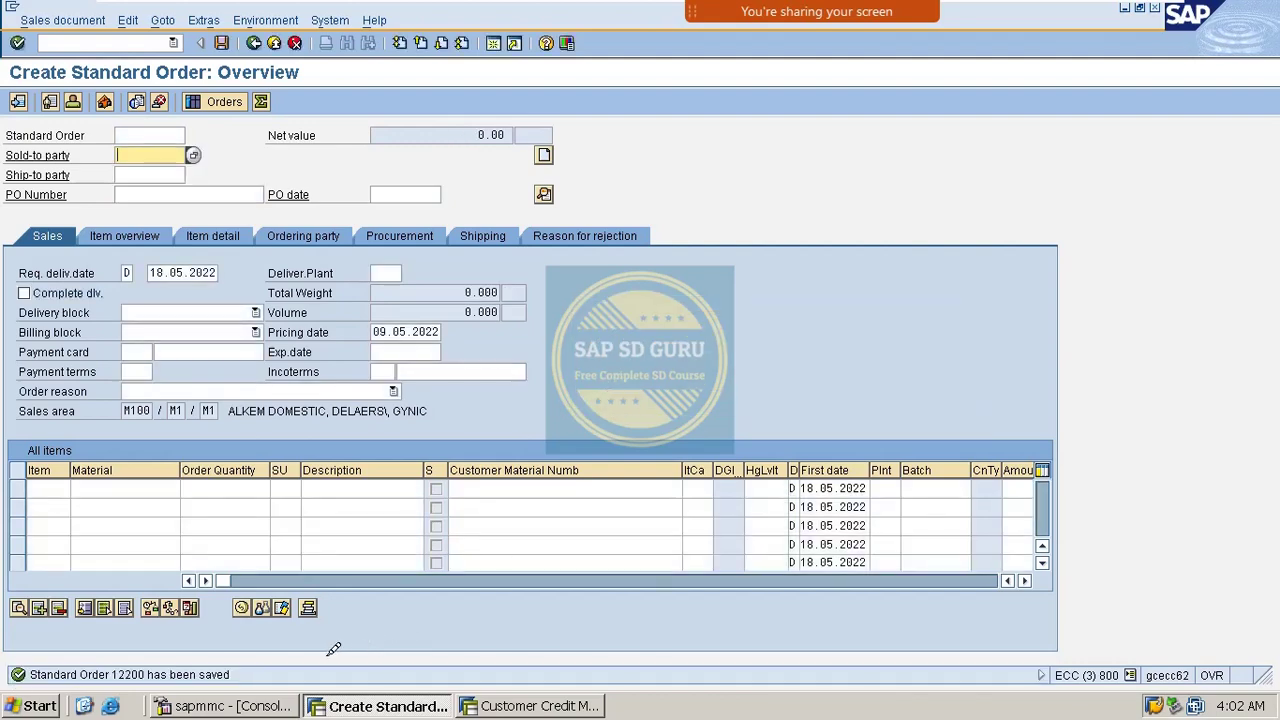
Step: In the credit management session, open Define Automatic Credit Control from the SPRO reference IMG's Sales and Distribution credit management settings
{"action": "left_click", "coordinate": [598, 694]}
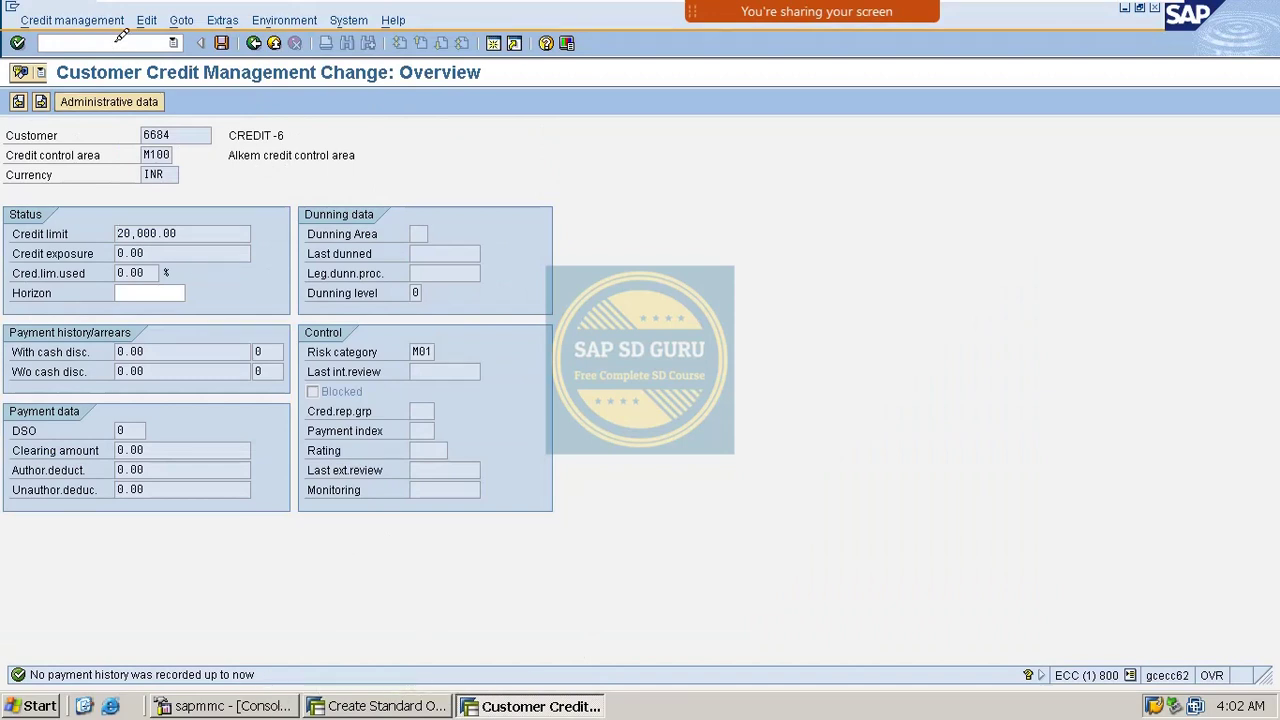
{"action": "key", "text": "Return"}
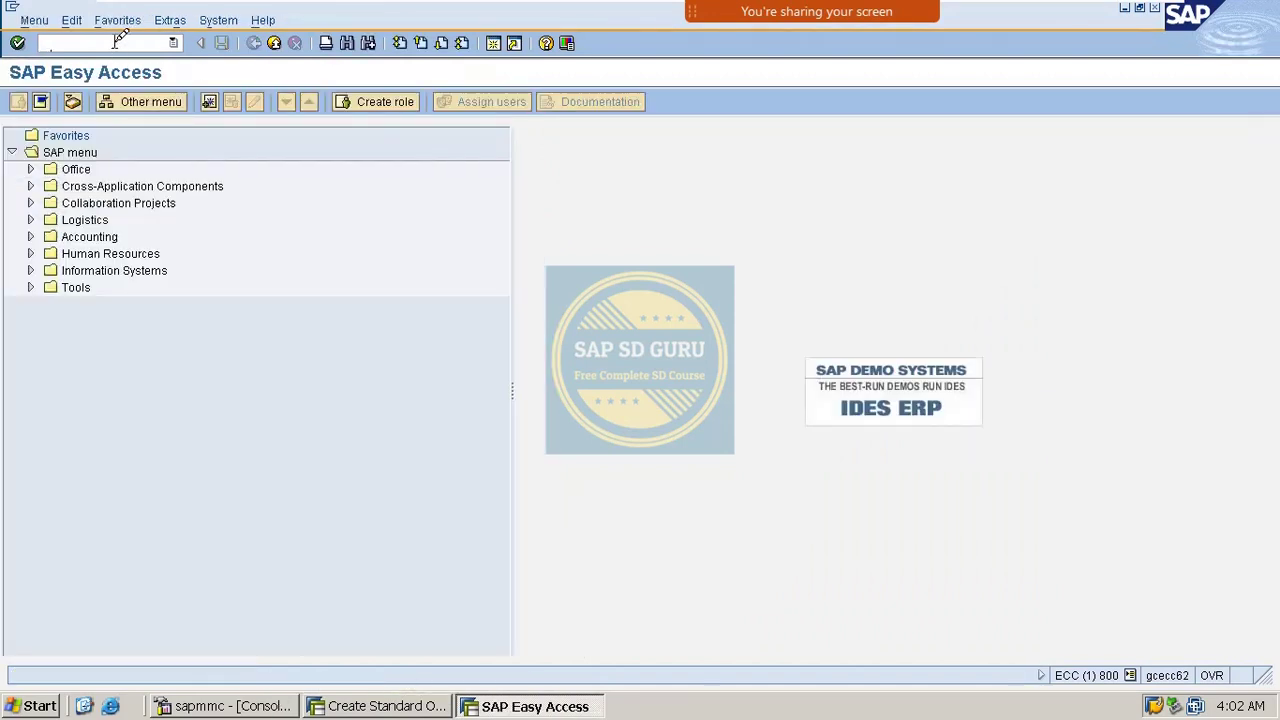
{"action": "type", "text": "spro"}
{"action": "key", "text": "Return"}
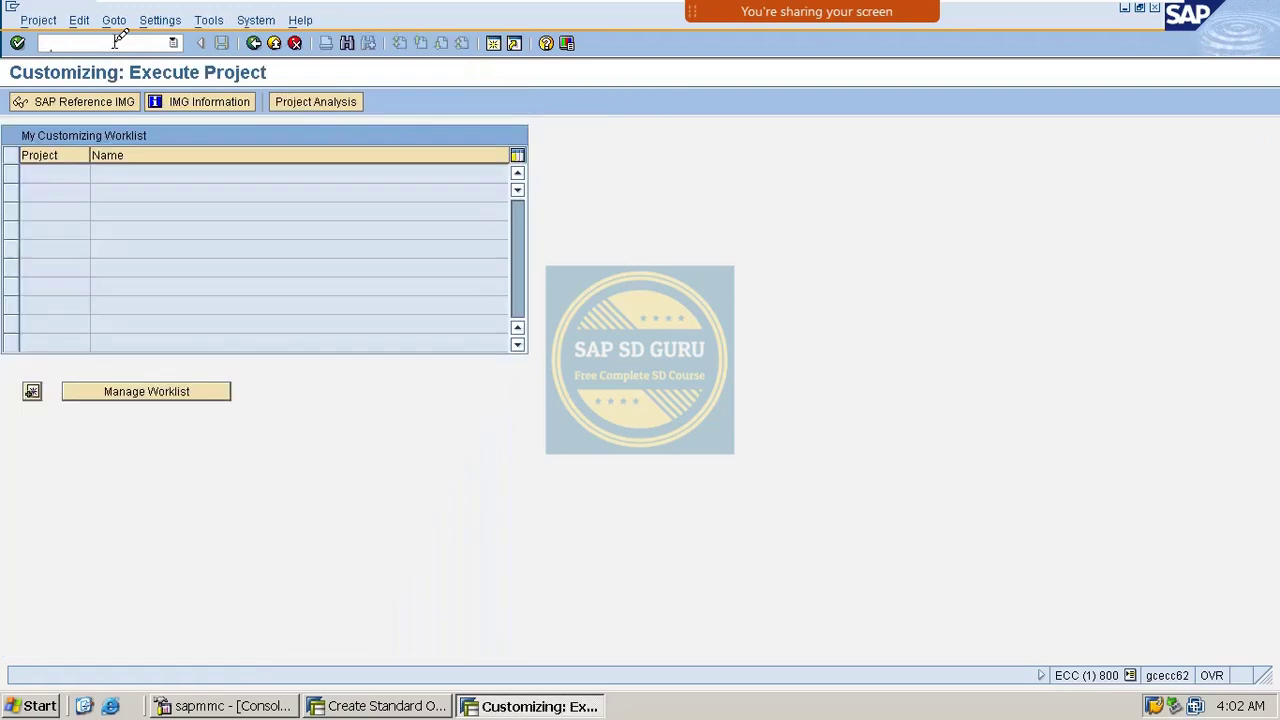
{"action": "left_click", "coordinate": [72, 98]}
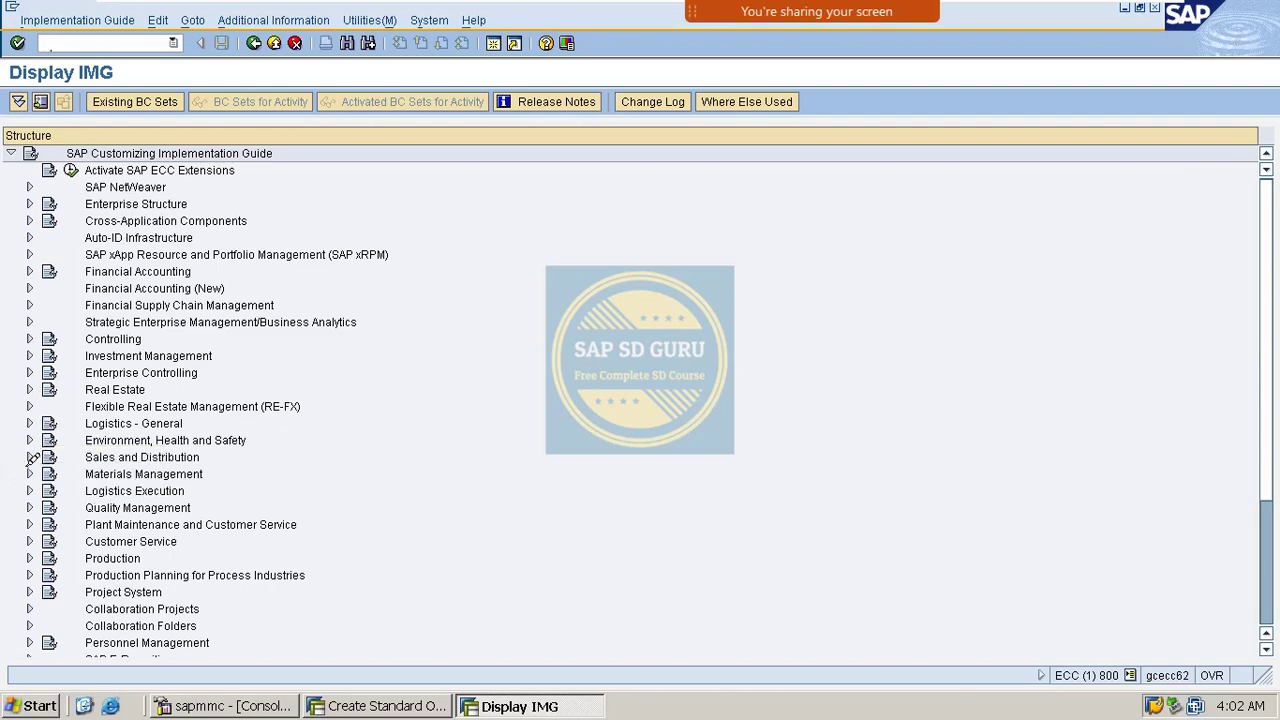
{"action": "left_click", "coordinate": [29, 457]}
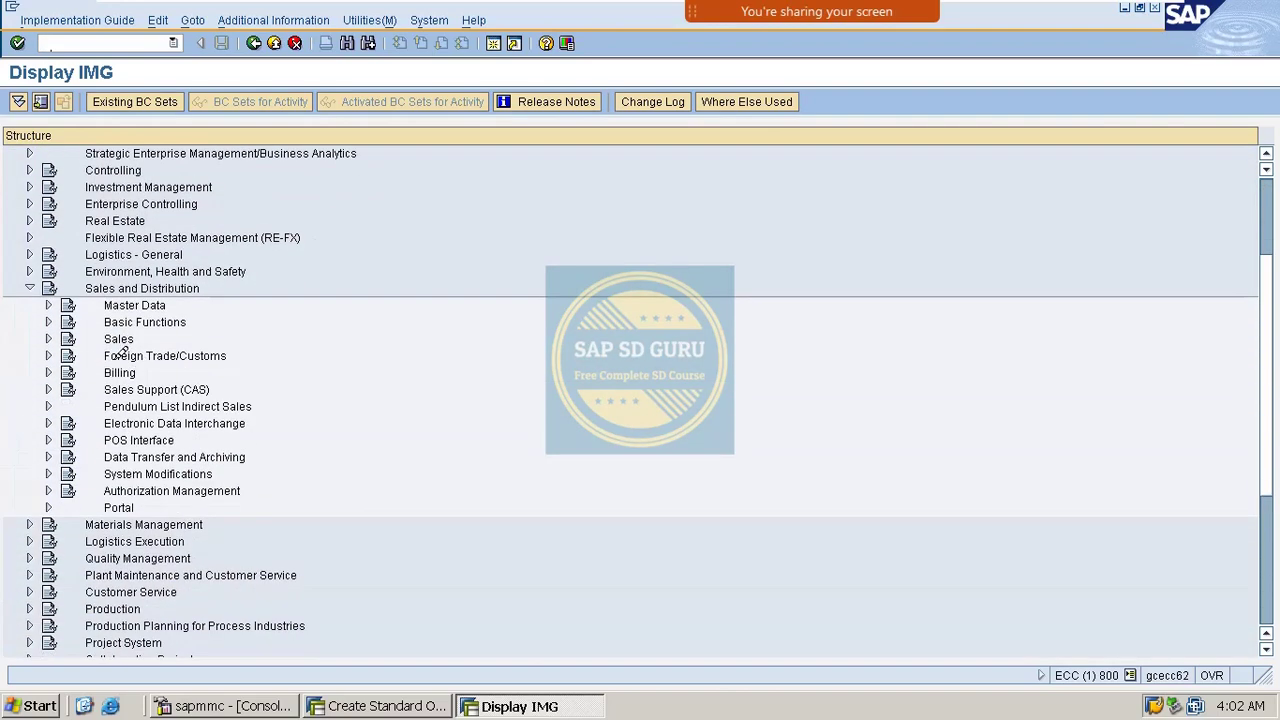
{"action": "left_click", "coordinate": [48, 321]}
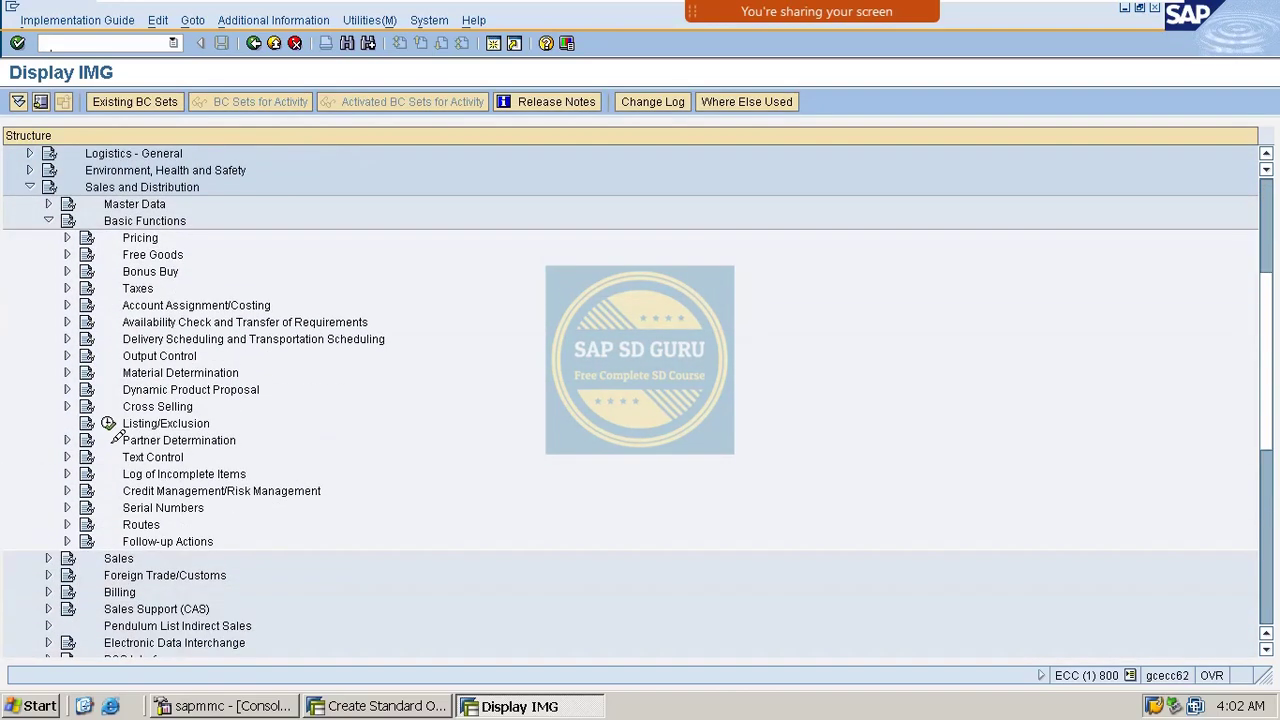
{"action": "left_click", "coordinate": [67, 491]}
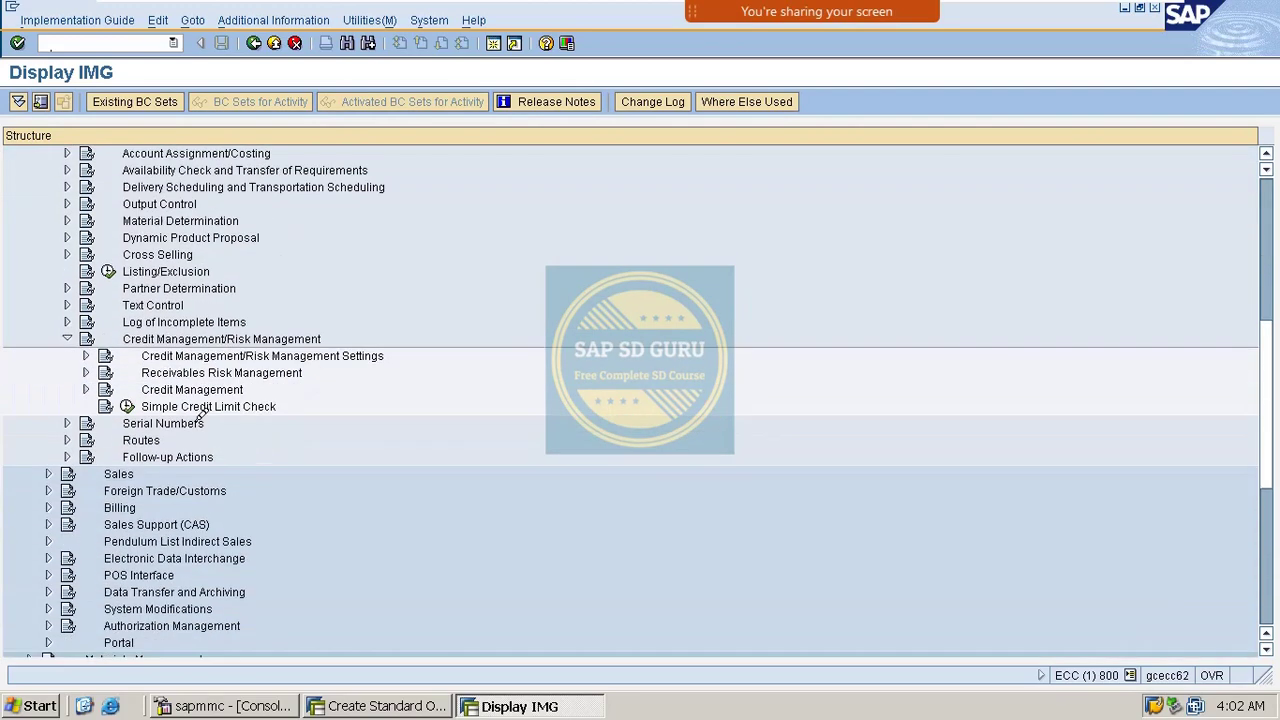
{"action": "left_click", "coordinate": [86, 373]}
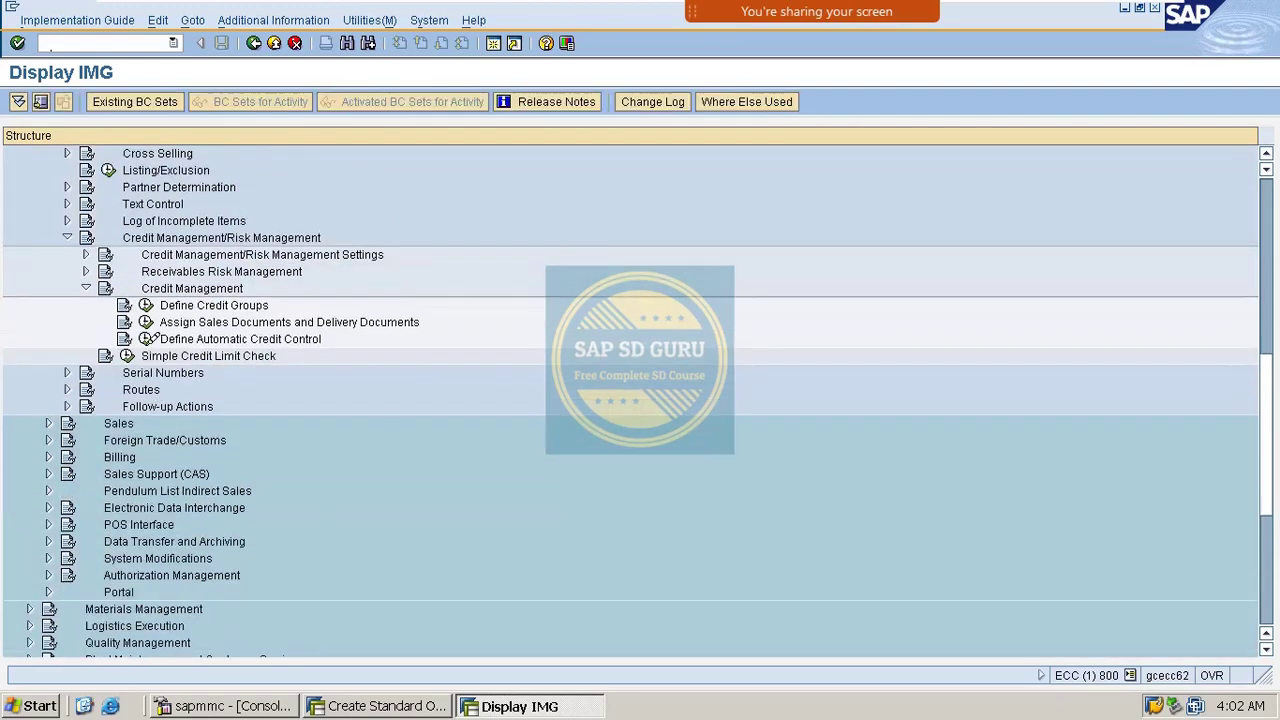
{"action": "double_click", "coordinate": [150, 338]}
Step: Locate credit control area M100 and open the details of its automatic credit control entry
{"action": "left_click", "coordinate": [68, 650]}
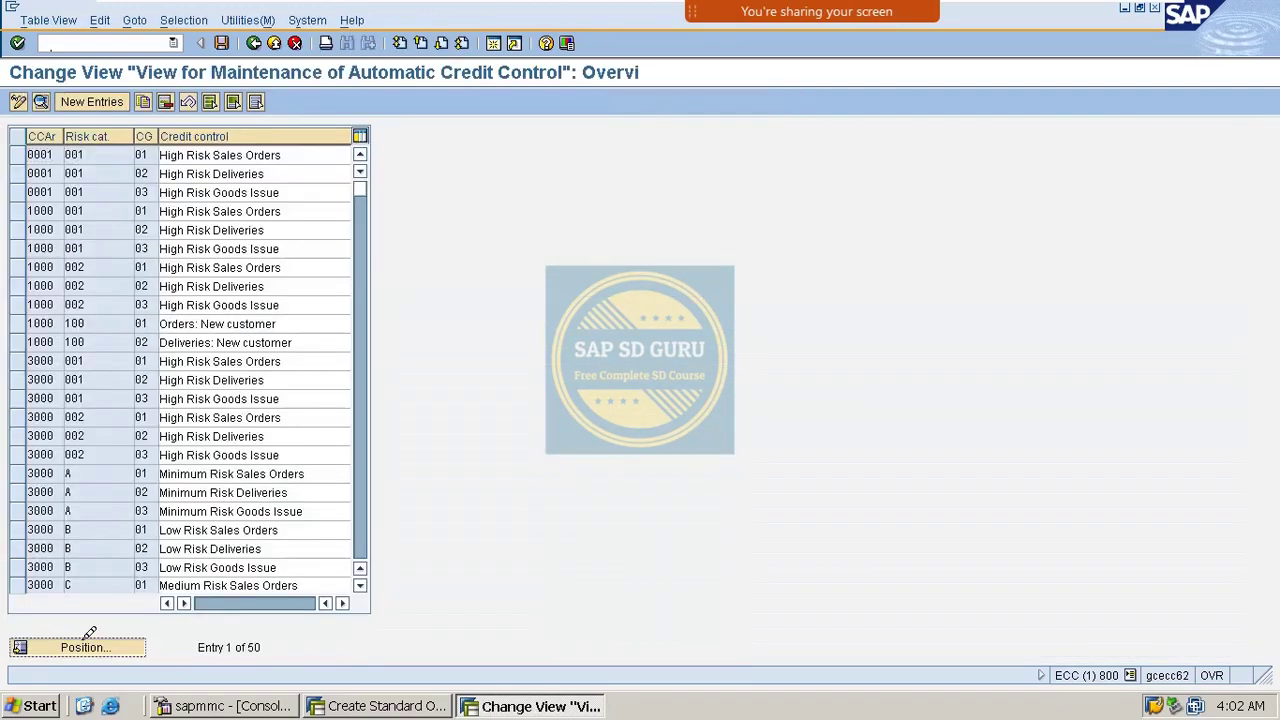
{"action": "type", "text": "m100"}
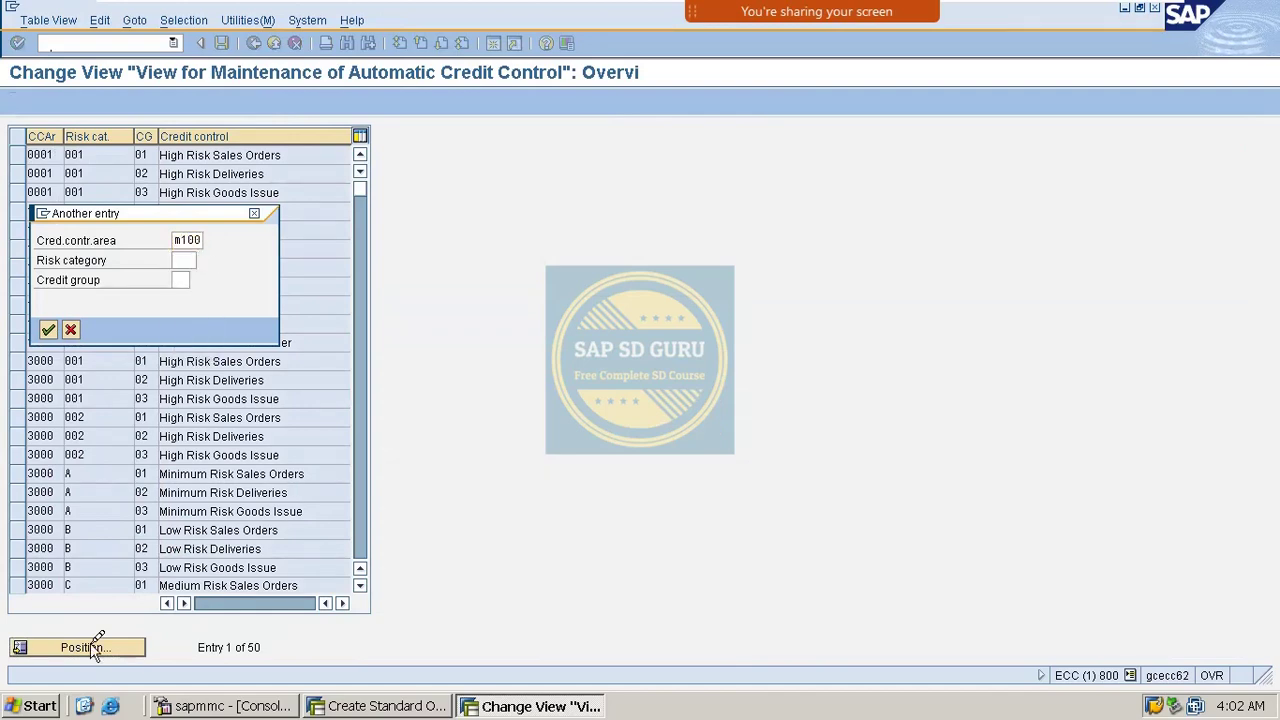
{"action": "key", "text": "Return"}
{"action": "double_click", "coordinate": [75, 155]}
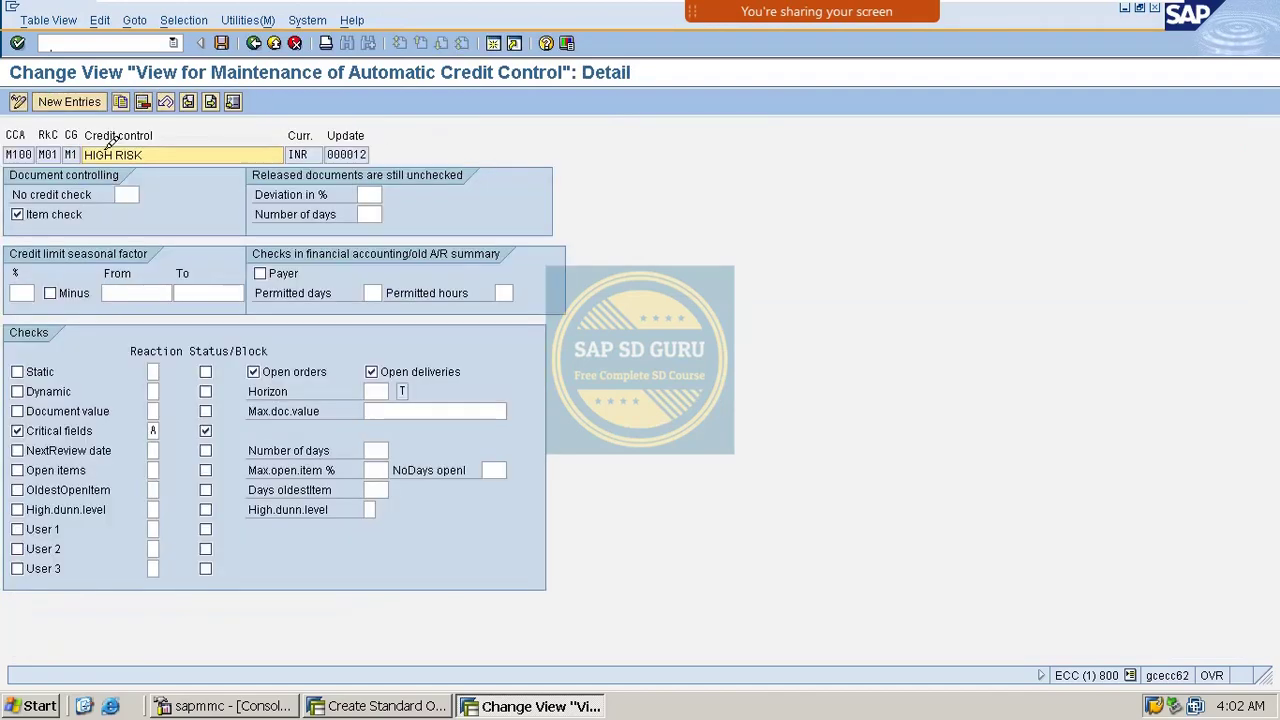
Step: Set the Critical fields check's reaction to B (Error message) and save it under the proposed customizing request
{"action": "left_click", "coordinate": [154, 430]}
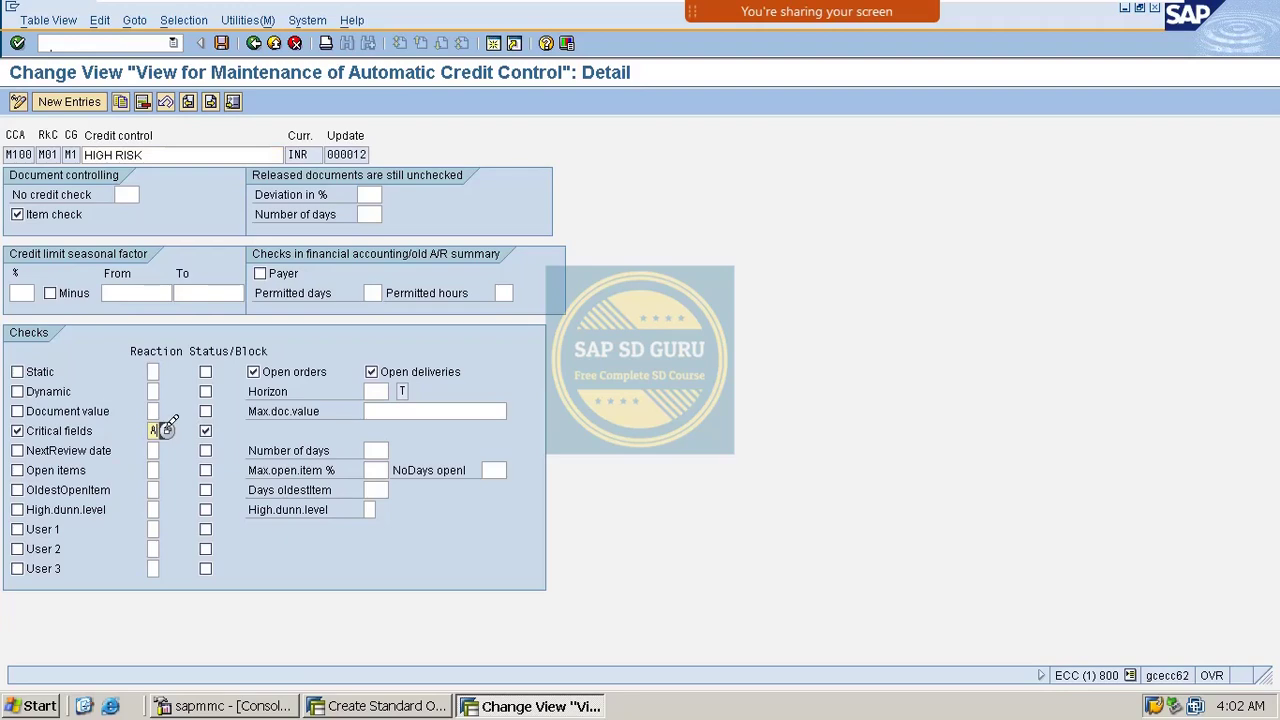
{"action": "left_click", "coordinate": [167, 430]}
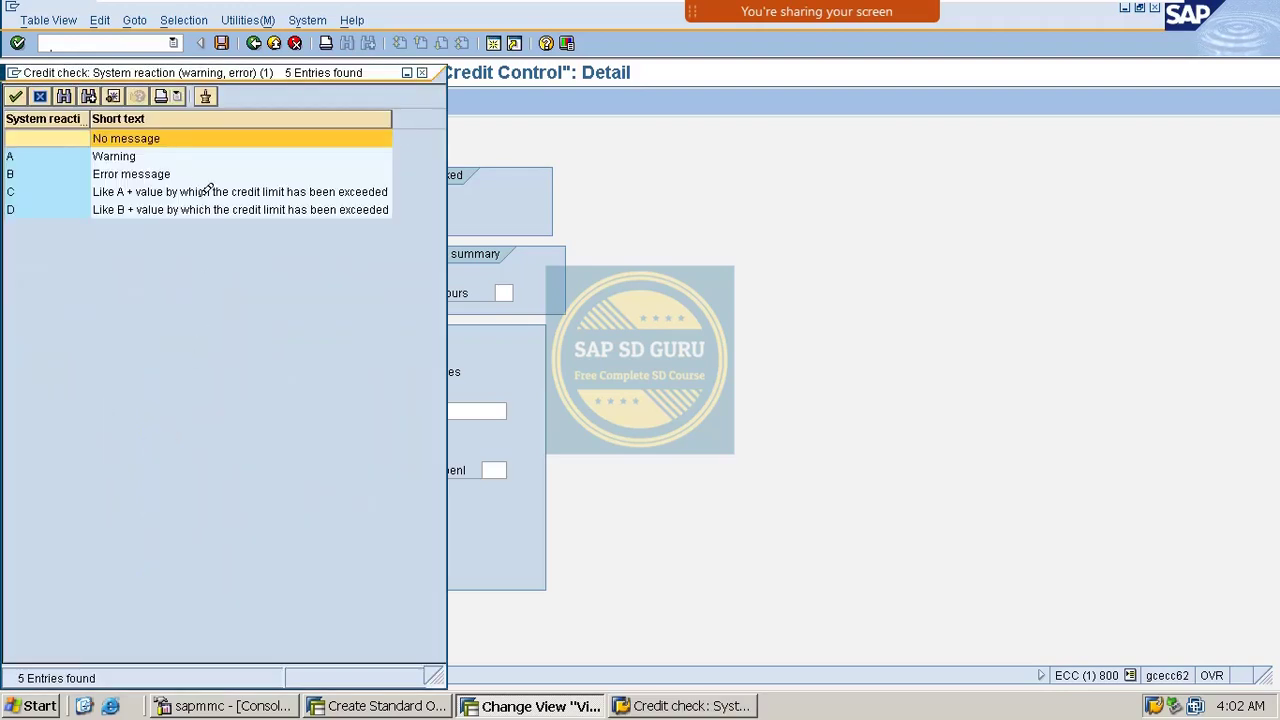
{"action": "double_click", "coordinate": [105, 174]}
{"action": "left_click", "coordinate": [221, 43]}
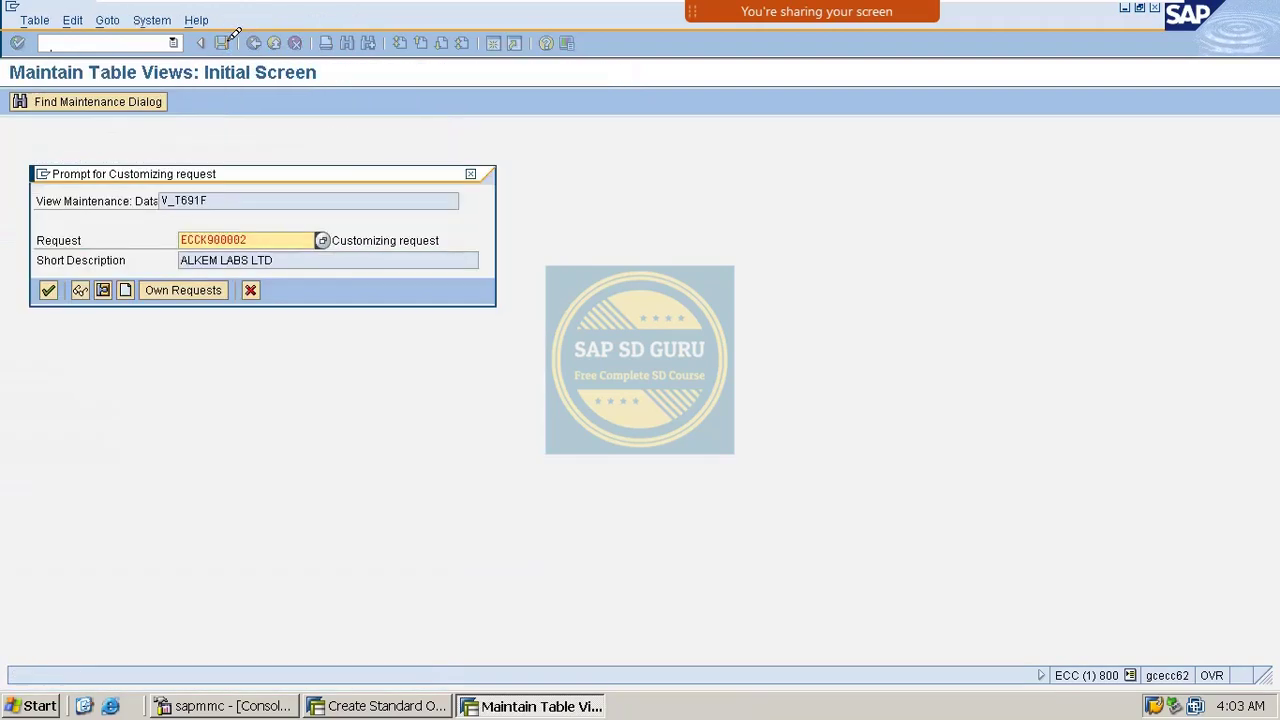
{"action": "left_click", "coordinate": [48, 290]}
Step: In the order creation session, start a standard order for the most recently used sold-to party with one unit of material M_B
{"action": "key", "text": "alt+Tab"}
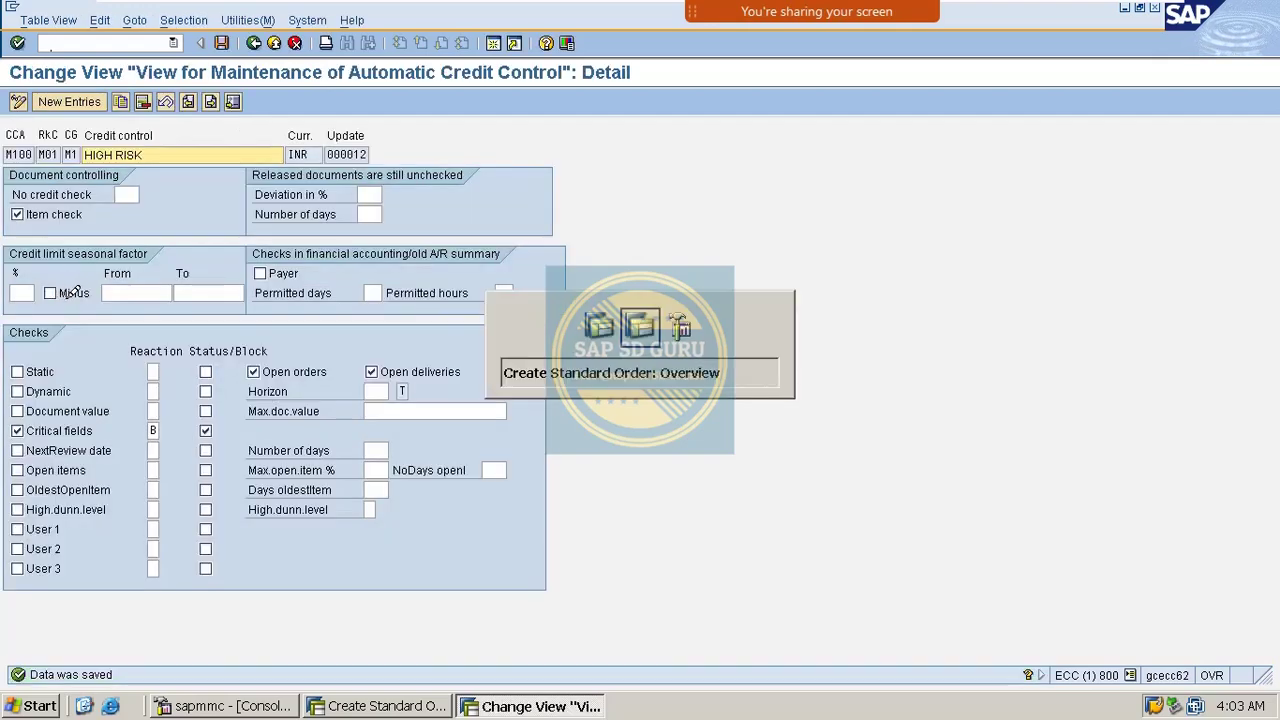
{"action": "key", "text": "BackSpace"}
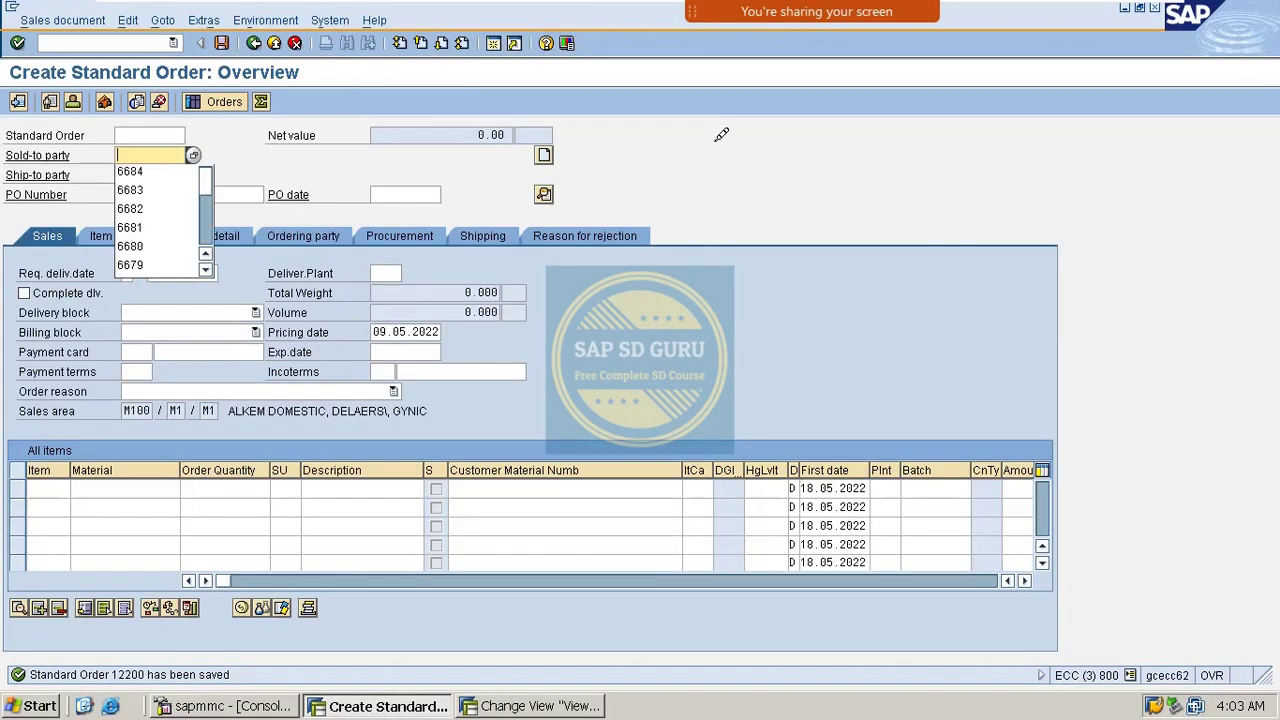
{"action": "key", "text": "Down"}
{"action": "key", "text": "Return"}
{"action": "key", "text": "Return"}
{"action": "key", "text": "Down"}
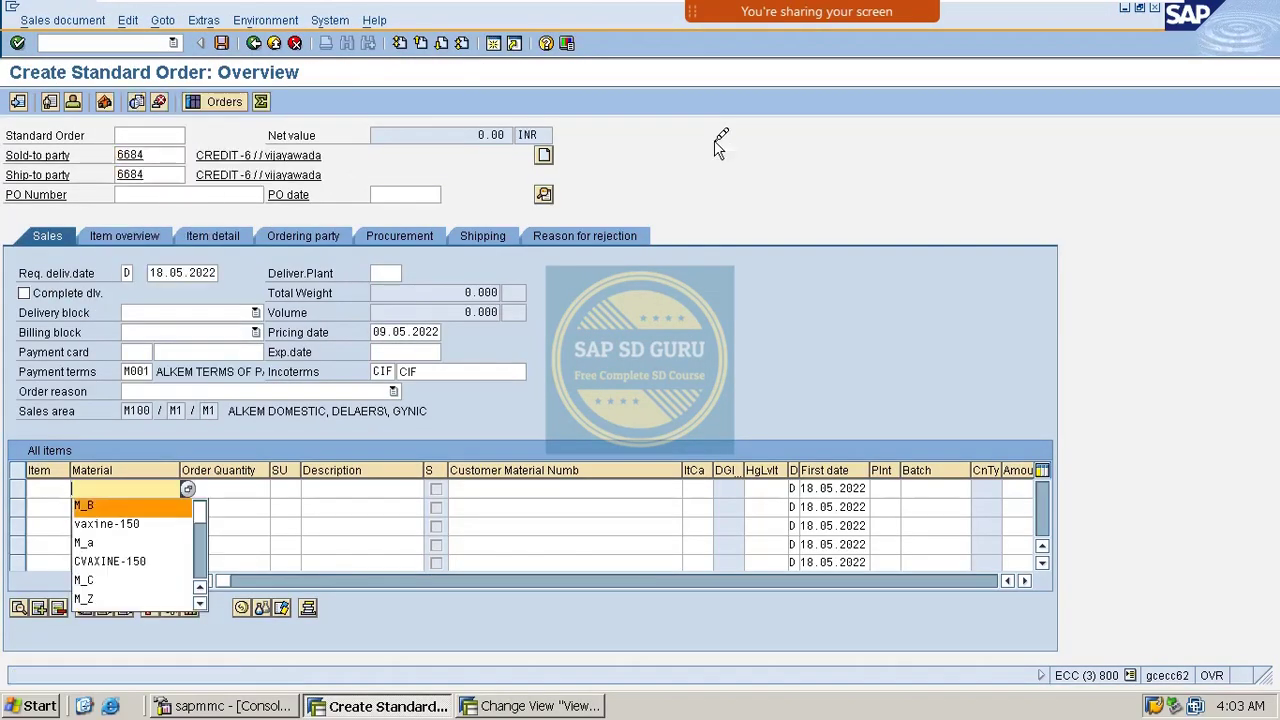
{"action": "key", "text": "Return"}
{"action": "key", "text": "Tab"}
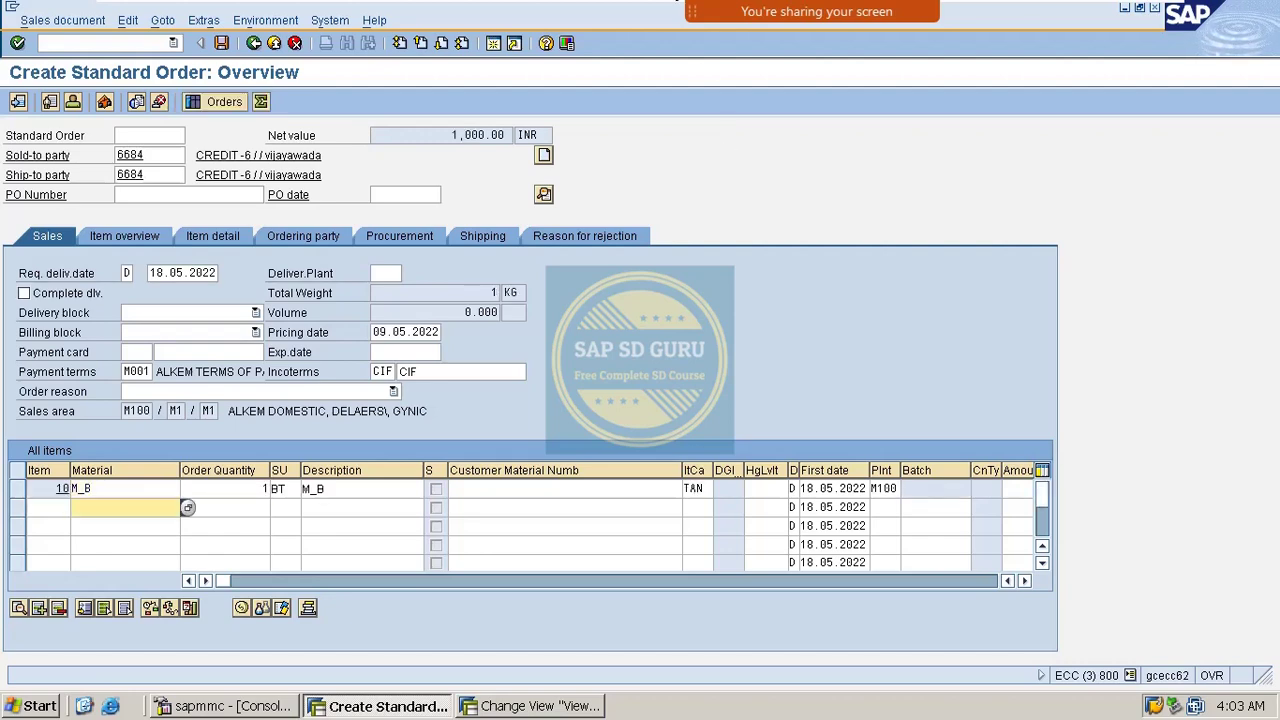
Step: Set the order's payment terms to 0003 and trigger the critical fields credit check
{"action": "left_click", "coordinate": [150, 366]}
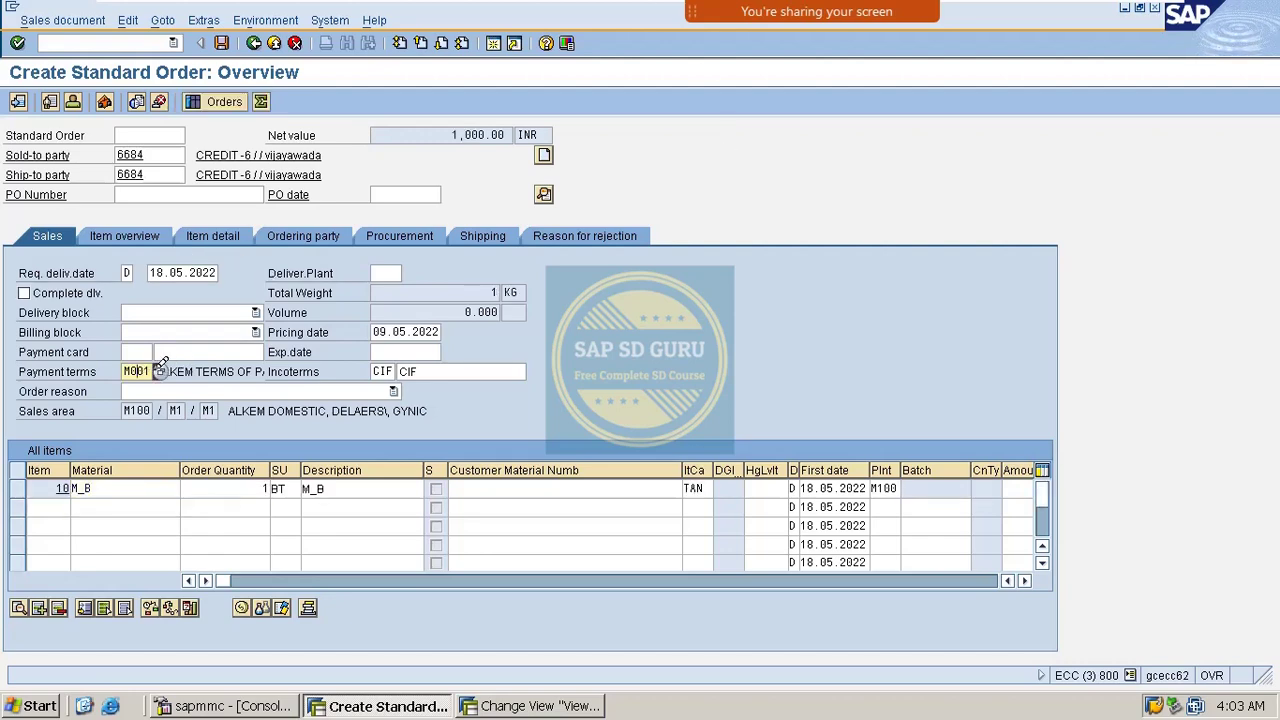
{"action": "left_click", "coordinate": [160, 371]}
{"action": "double_click", "coordinate": [165, 244]}
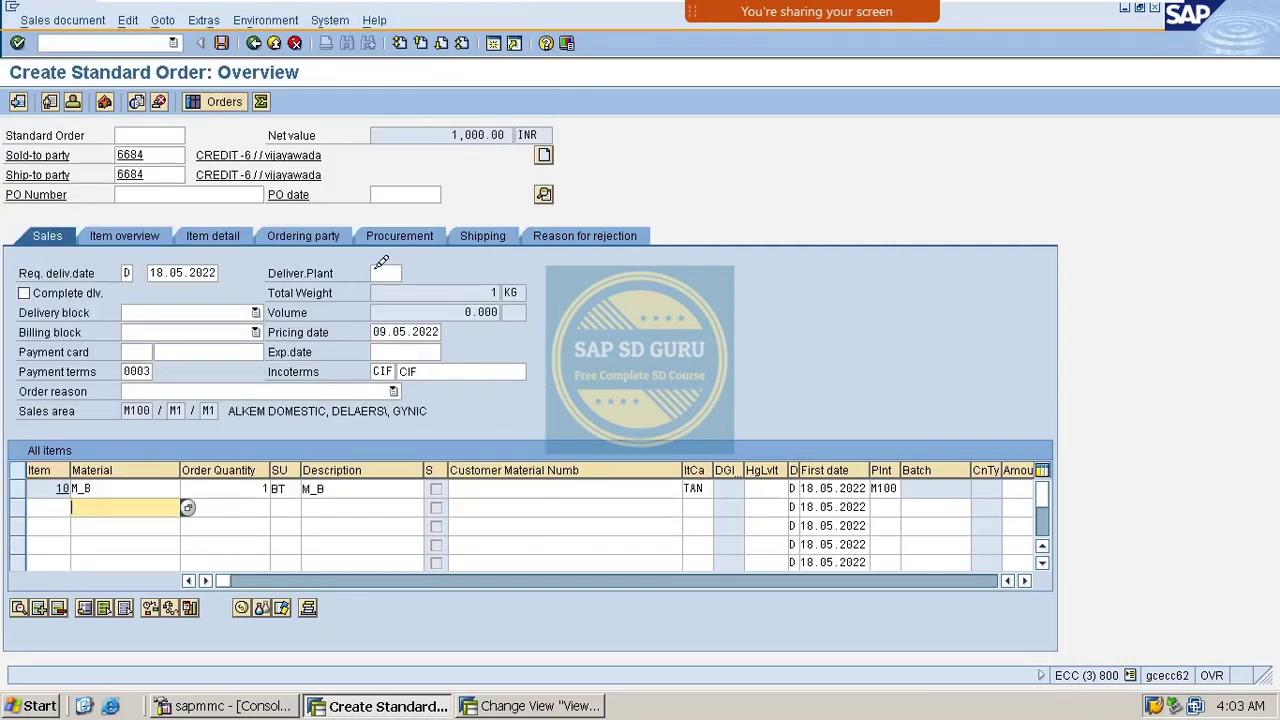
{"action": "key", "text": "Return"}
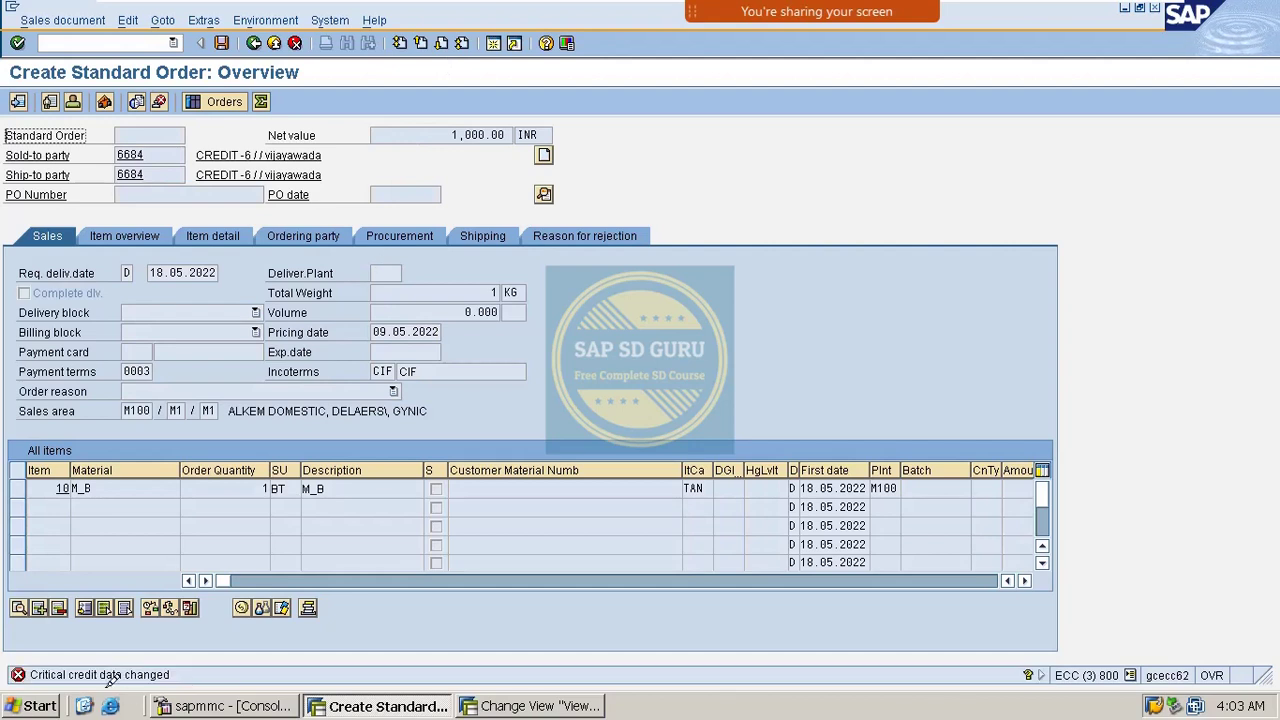
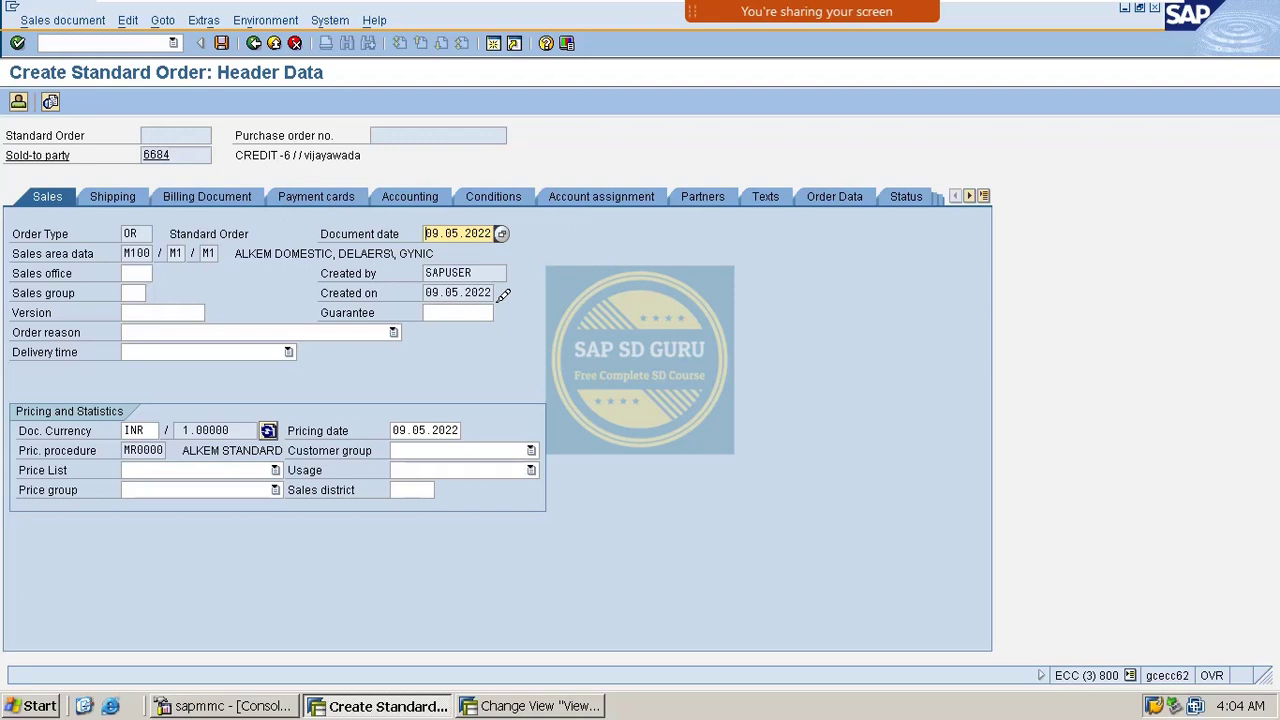
Step: Examine the order header's shipping, billing document and payment card data for the credit-critical fields
{"action": "left_click", "coordinate": [137, 195]}
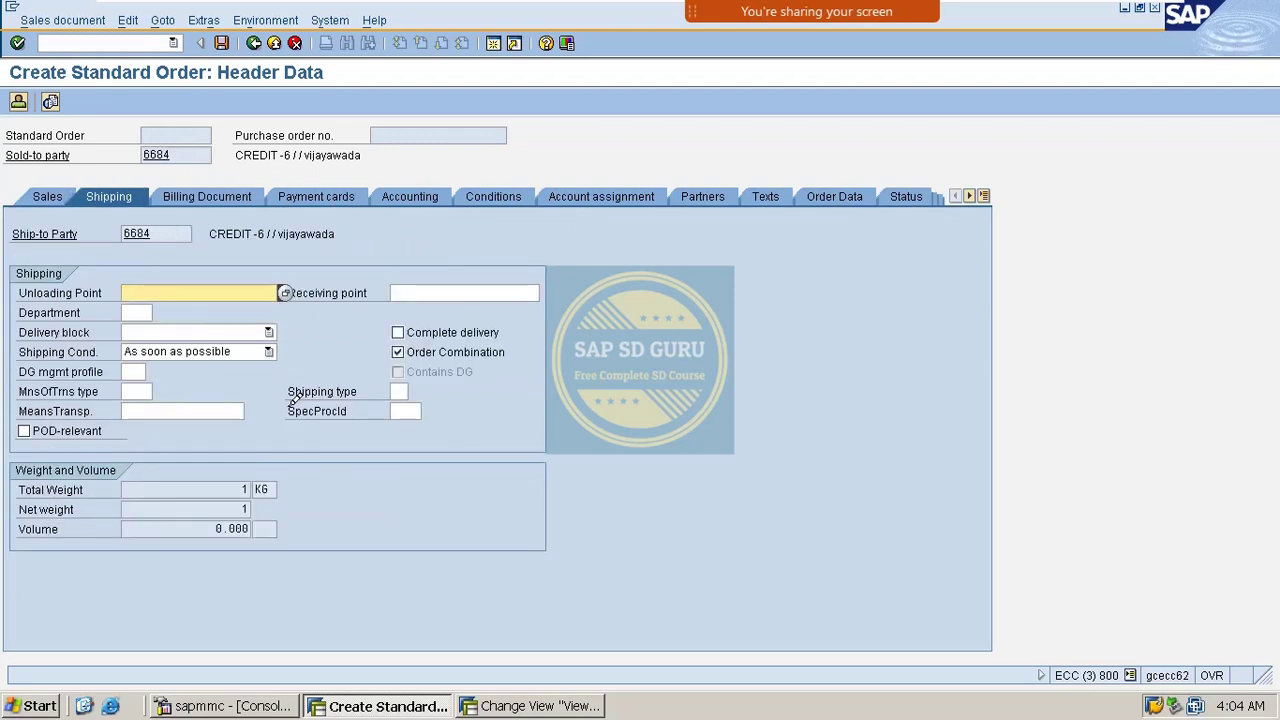
{"action": "left_click", "coordinate": [252, 192]}
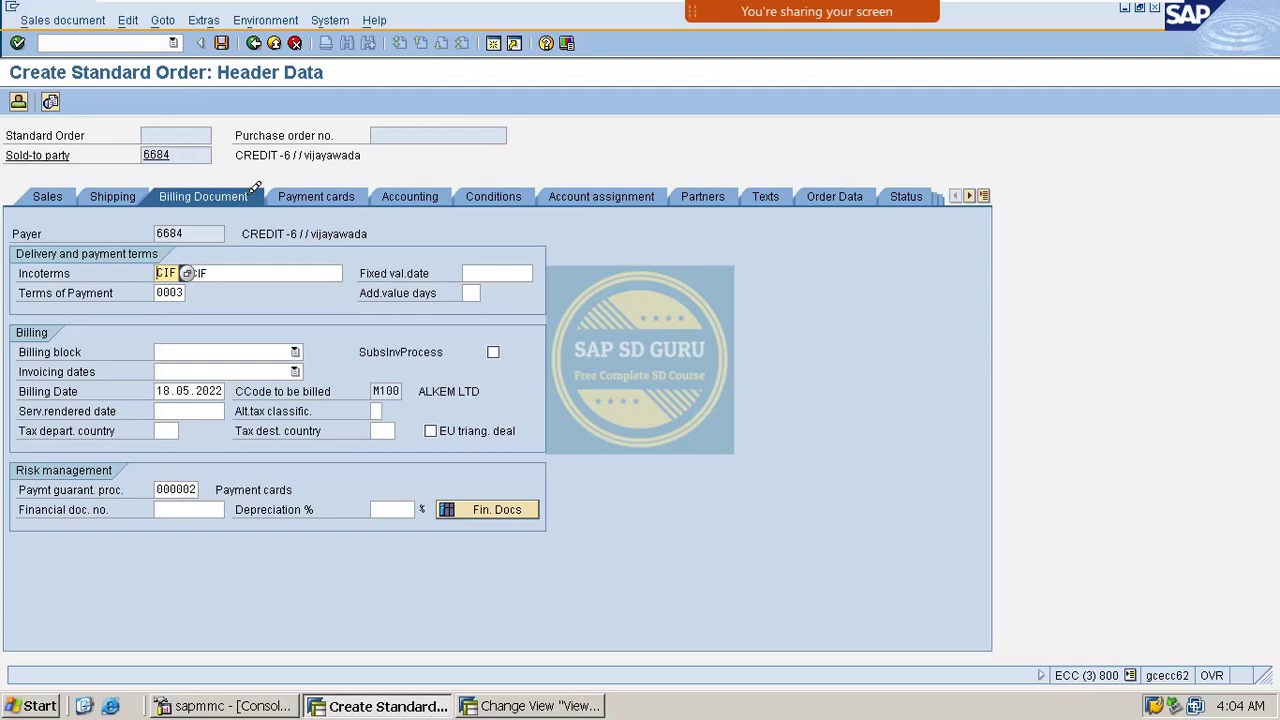
{"action": "left_click", "coordinate": [309, 195]}
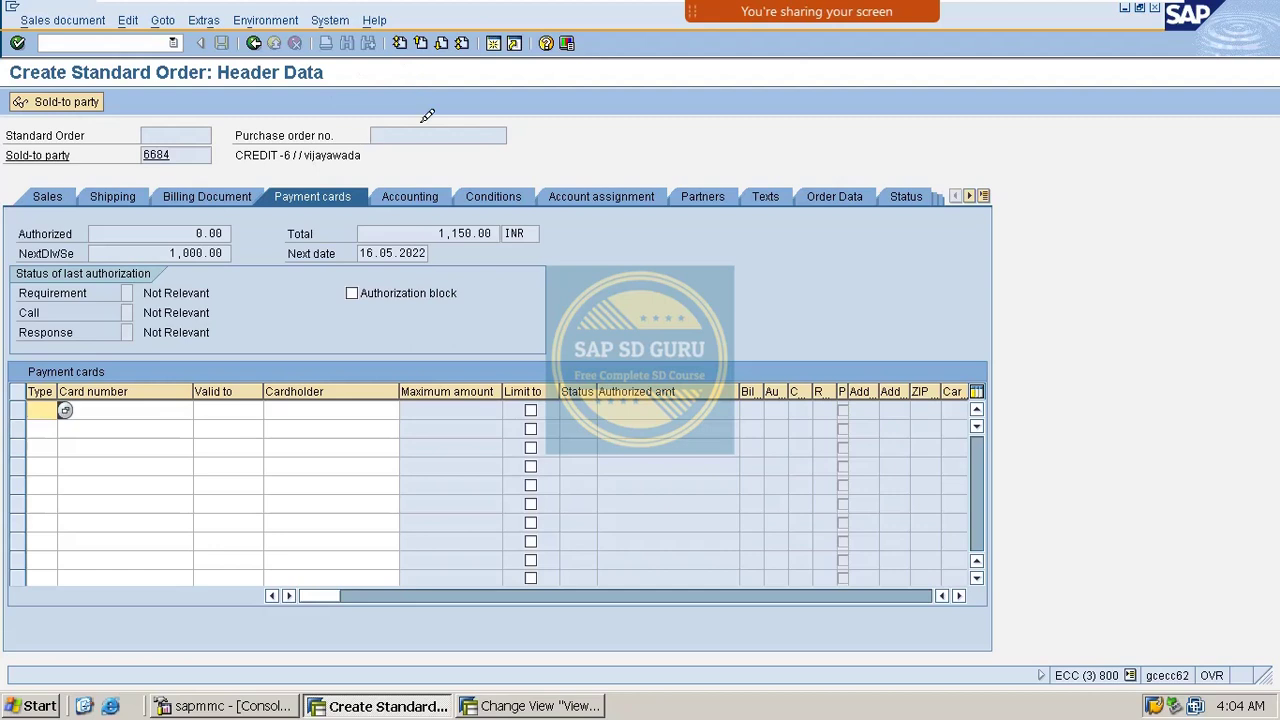
{"action": "left_click", "coordinate": [206, 195]}
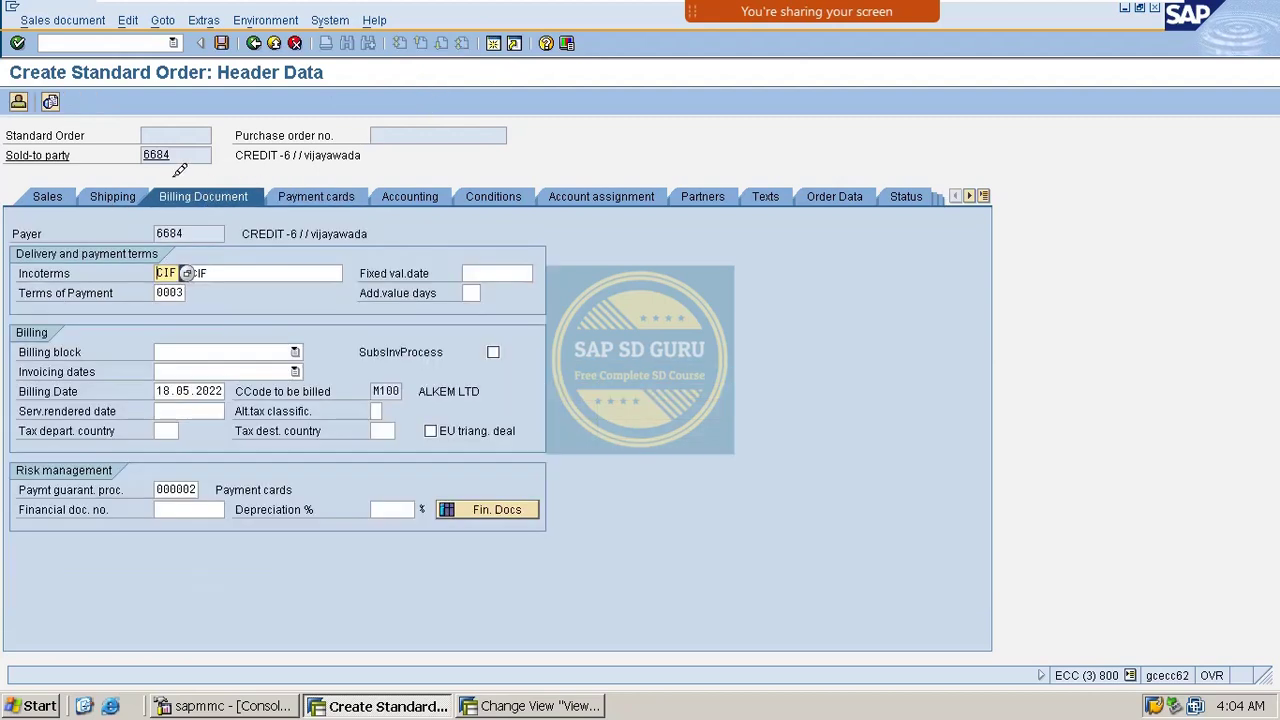
{"action": "left_click", "coordinate": [300, 194]}
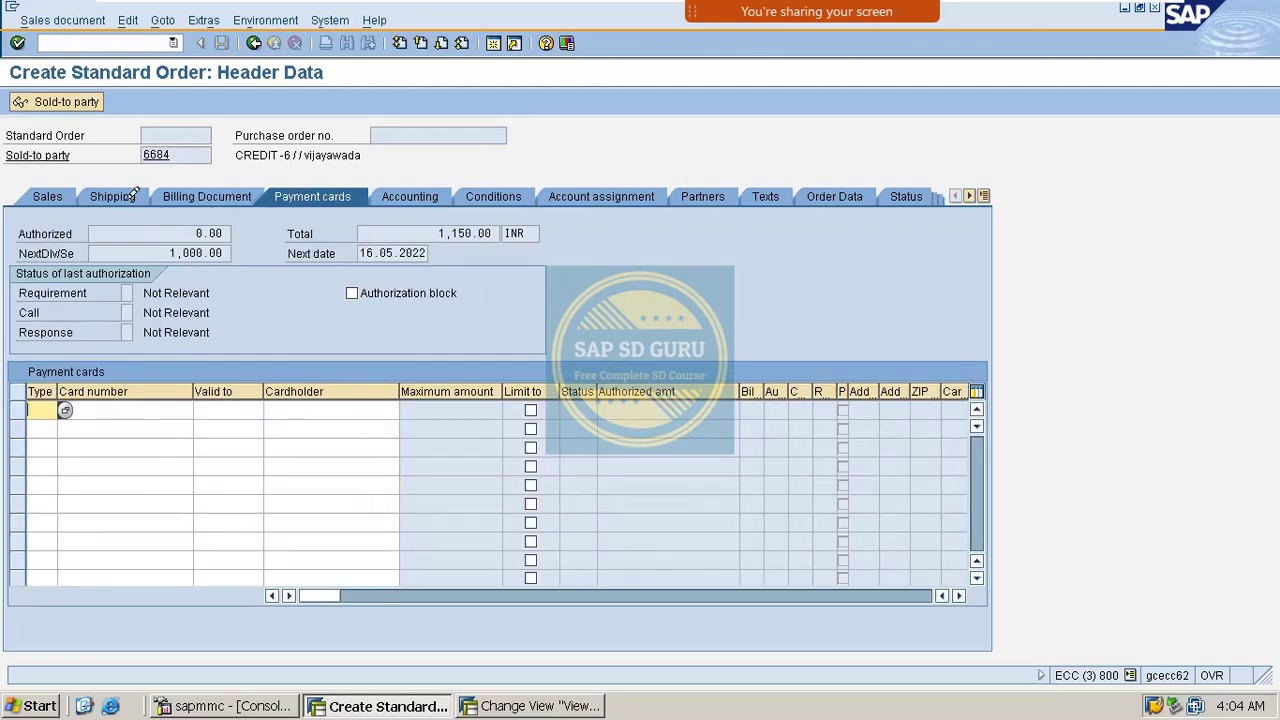
{"action": "left_click", "coordinate": [195, 192]}
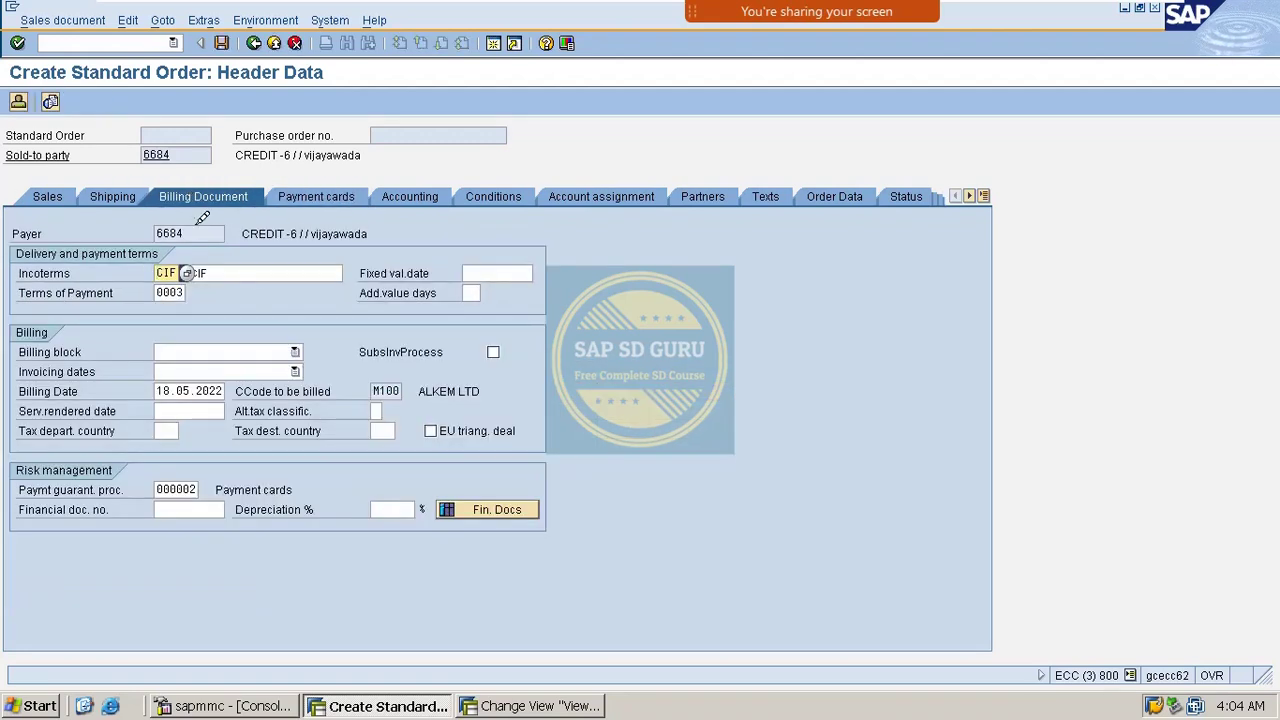
Step: Mark the Terms of Payment, Fixed val.date and Add.value days fields in the billing document data with the annotation pen
{"action": "left_click", "coordinate": [192, 272]}
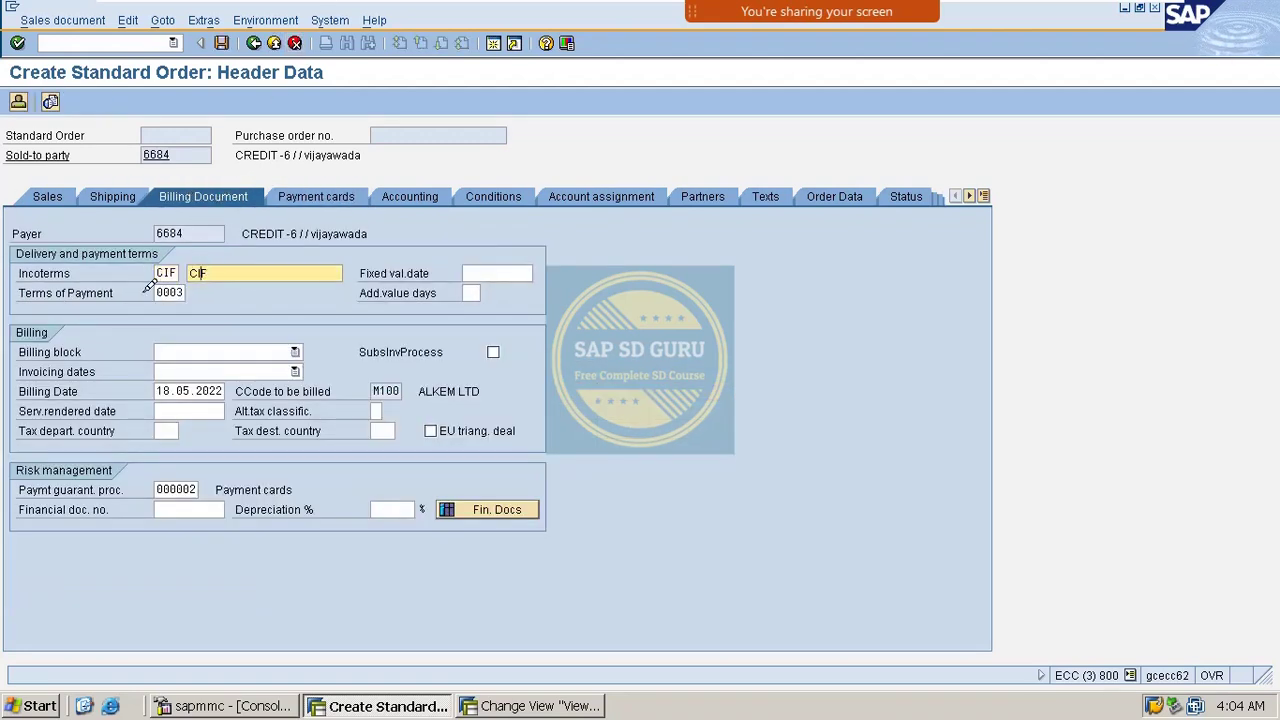
{"action": "left_click", "coordinate": [110, 287]}
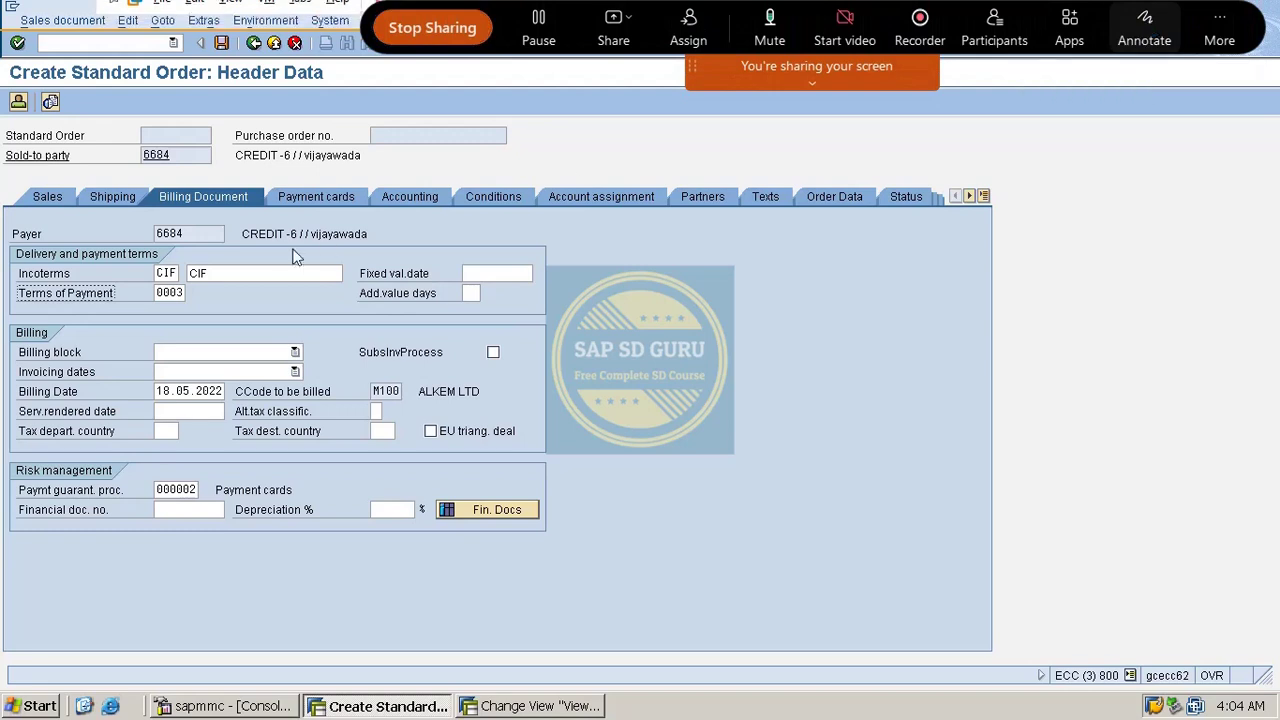
{"action": "left_click_drag", "start_coordinate": [18, 296], "coordinate": [128, 295]}
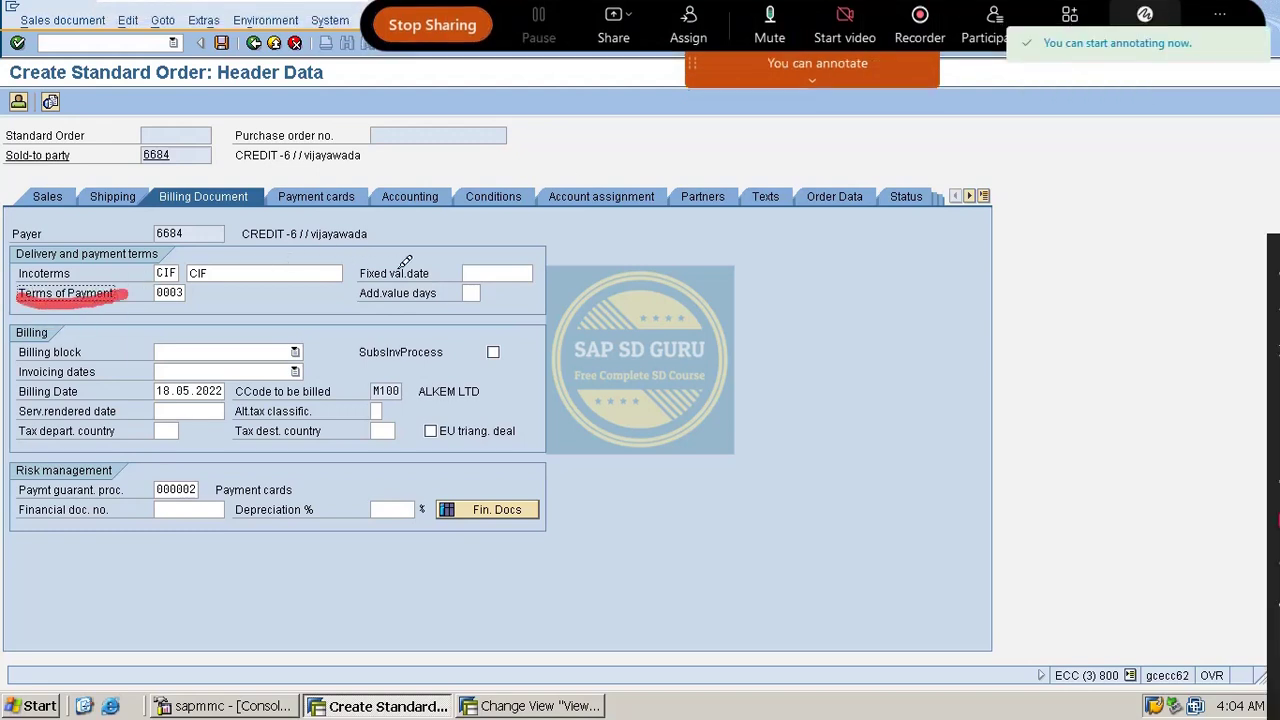
{"action": "left_click_drag", "start_coordinate": [360, 276], "coordinate": [450, 273]}
{"action": "mouse_move", "coordinate": [356, 304]}
{"action": "left_mouse_down"}
{"action": "mouse_move", "coordinate": [446, 302]}
{"action": "mouse_move", "coordinate": [463, 289]}
{"action": "left_mouse_up"}
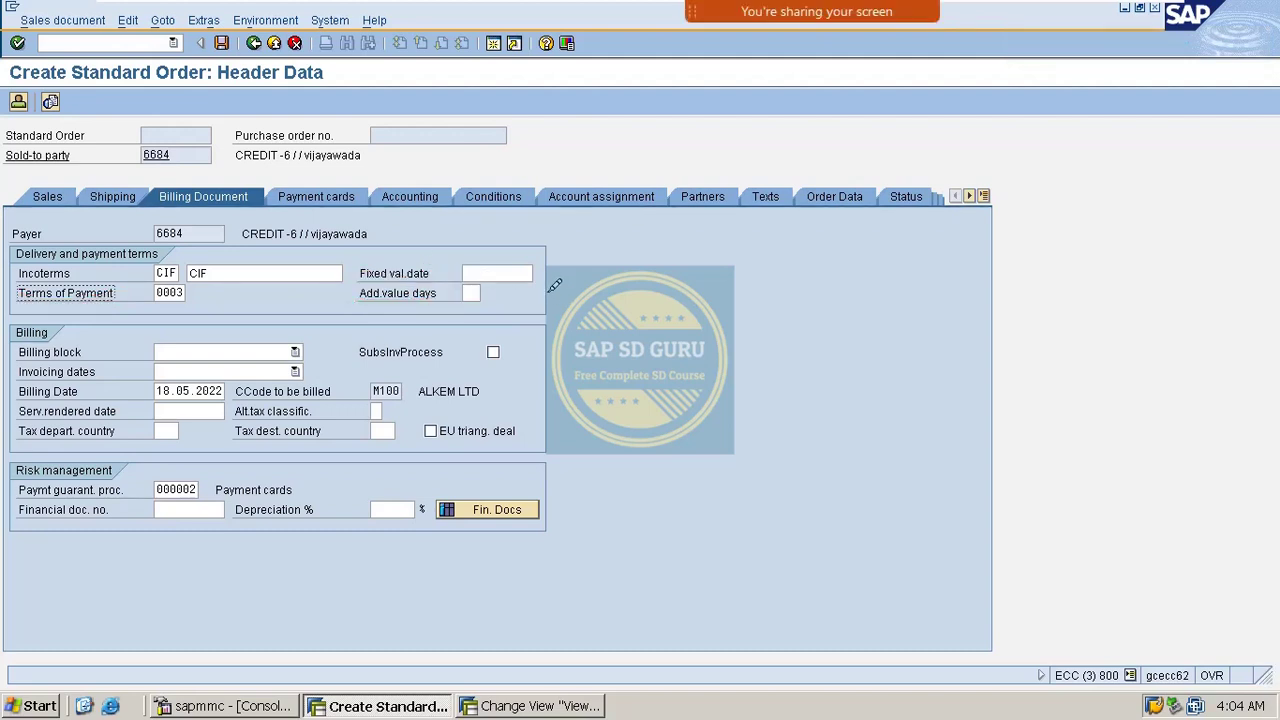
Step: Set the fixed value date to 09.05.2022, try to save the order, and return to the order overview
{"action": "left_click", "coordinate": [513, 270]}
{"action": "left_click", "coordinate": [539, 270]}
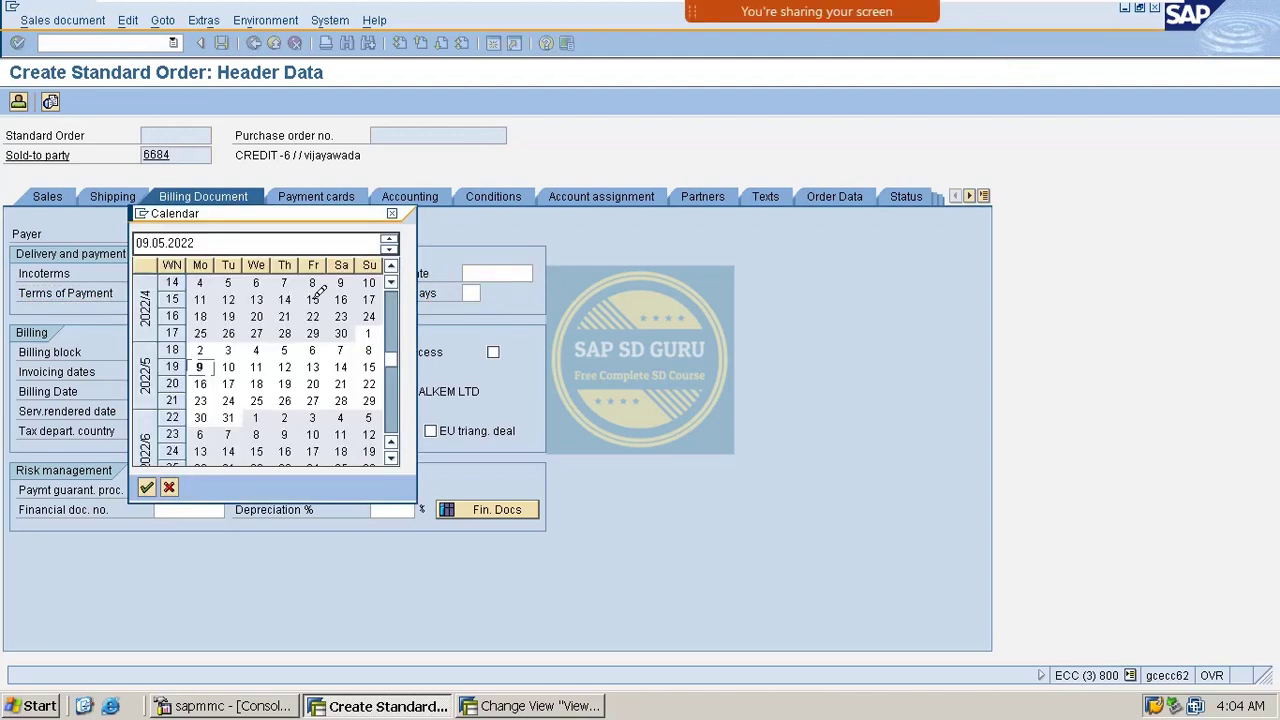
{"action": "double_click", "coordinate": [214, 362]}
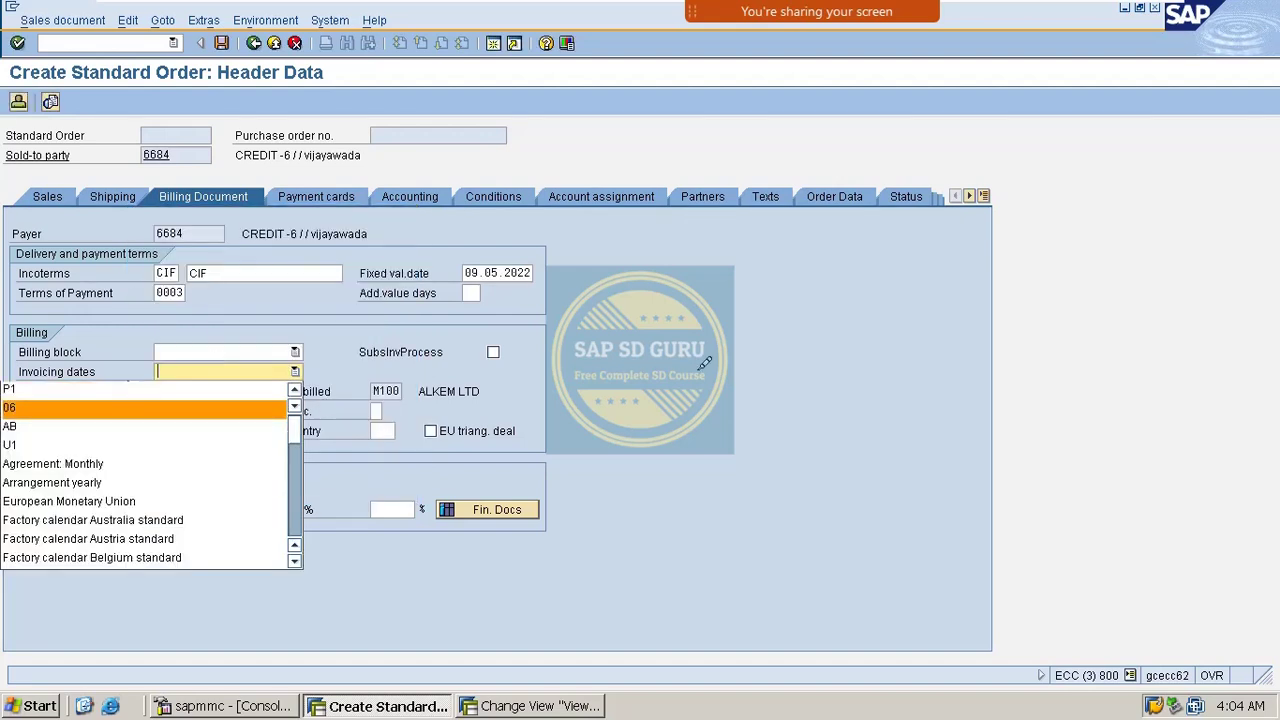
{"action": "left_click", "coordinate": [737, 355]}
{"action": "key", "text": "Return"}
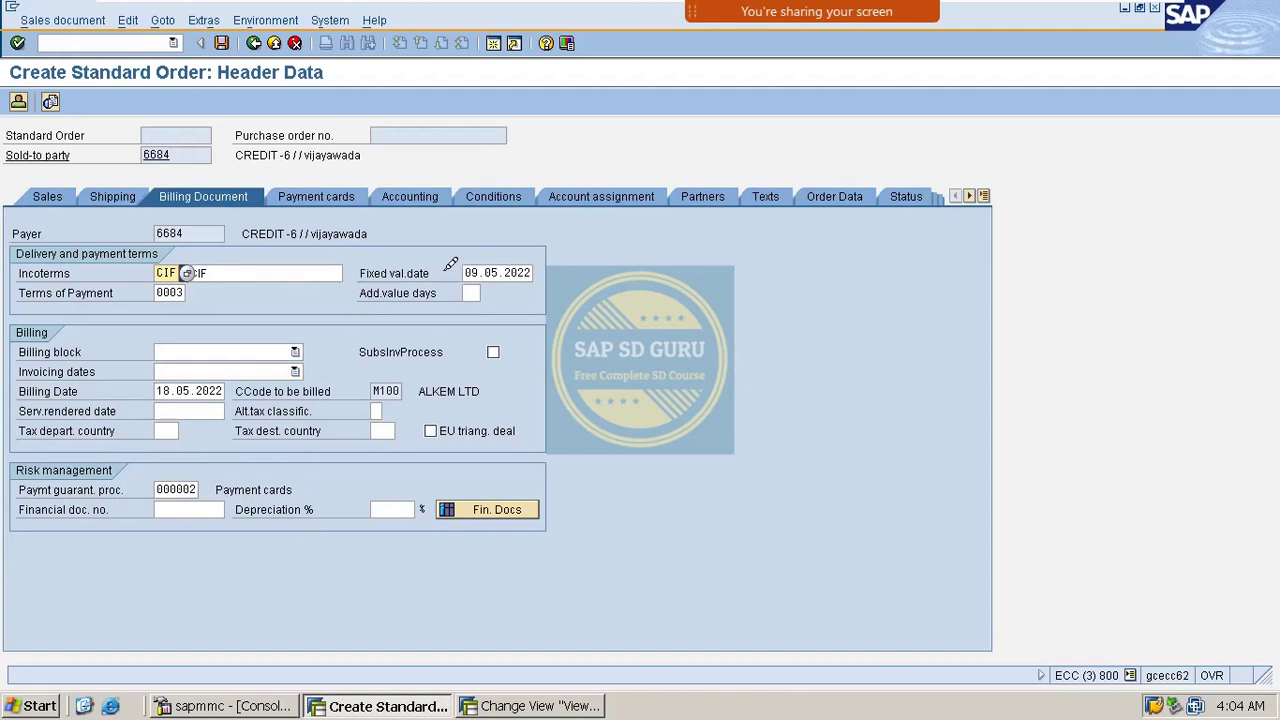
{"action": "double_click", "coordinate": [479, 268]}
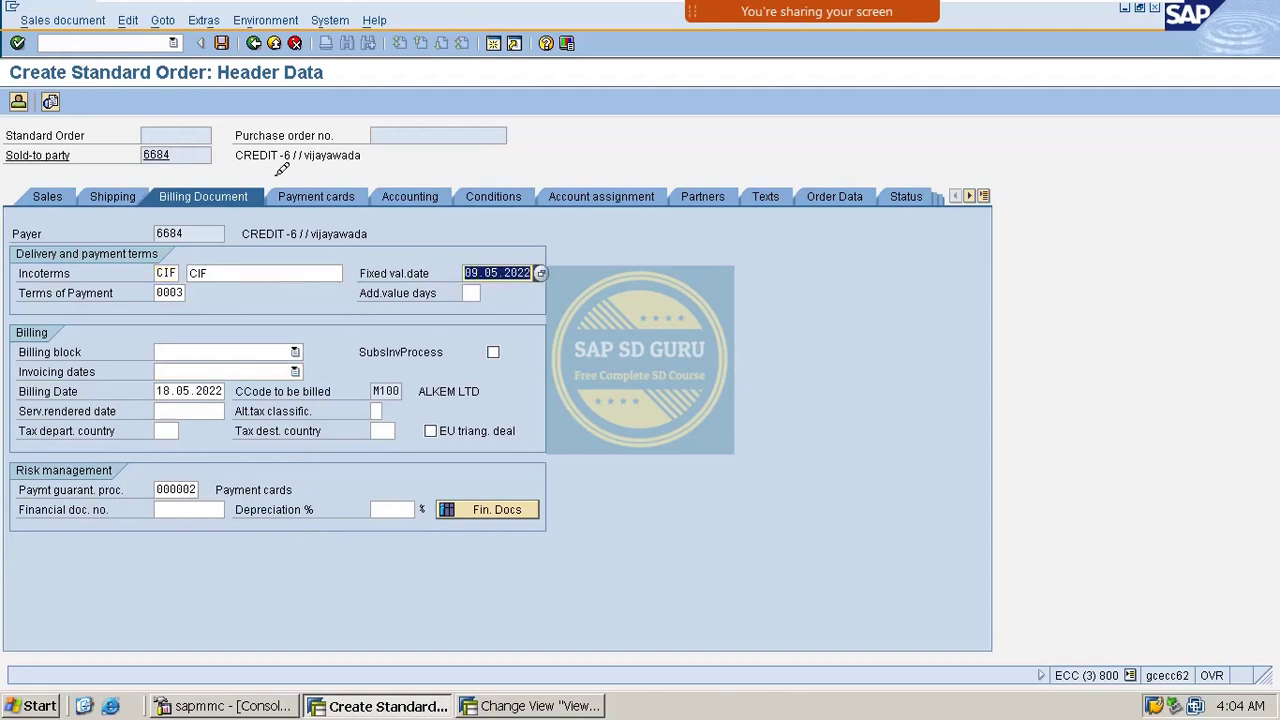
{"action": "left_click", "coordinate": [222, 43]}
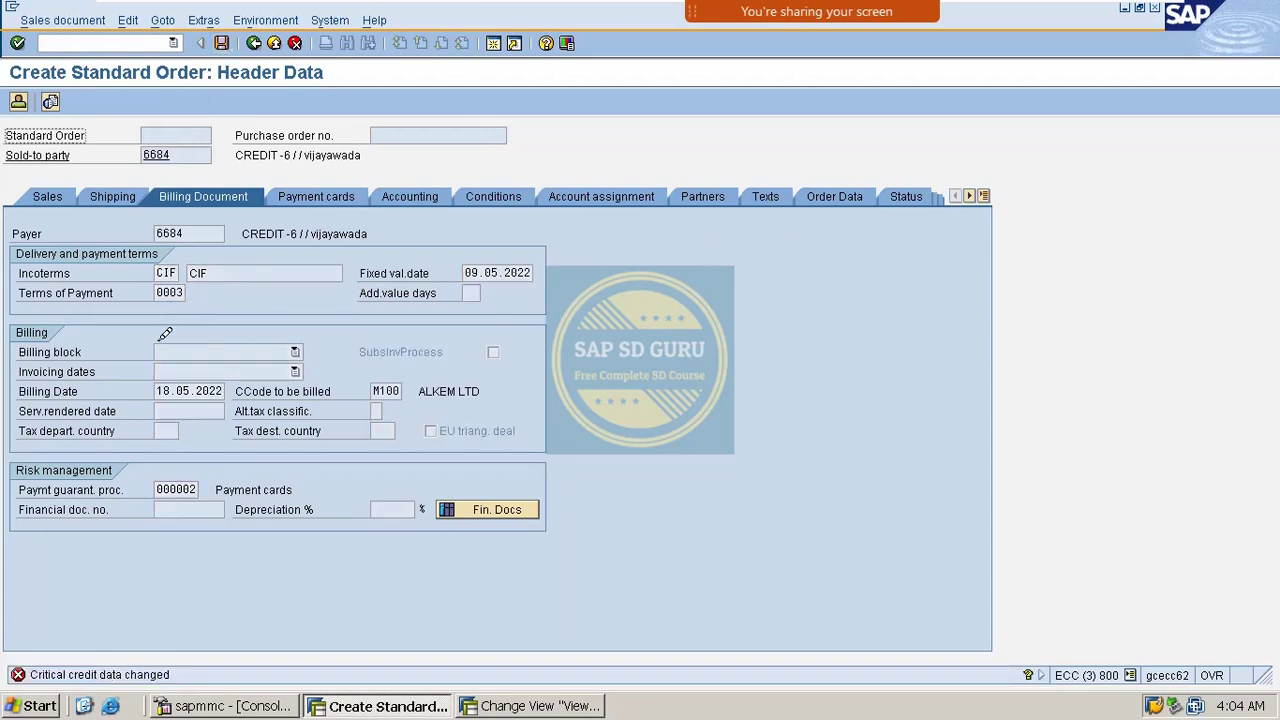
{"action": "left_click", "coordinate": [256, 42]}
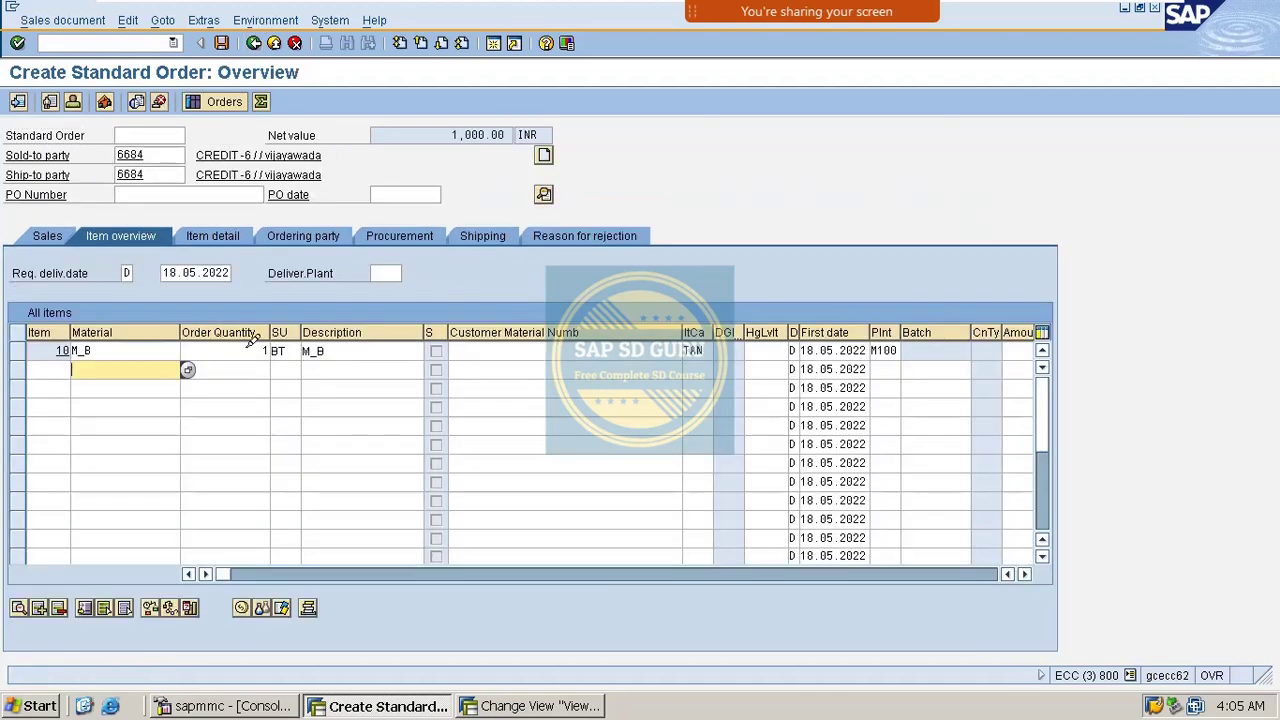
Step: Reopen the order's billing document header data and try to set the additional value days to 1
{"action": "left_click", "coordinate": [543, 196]}
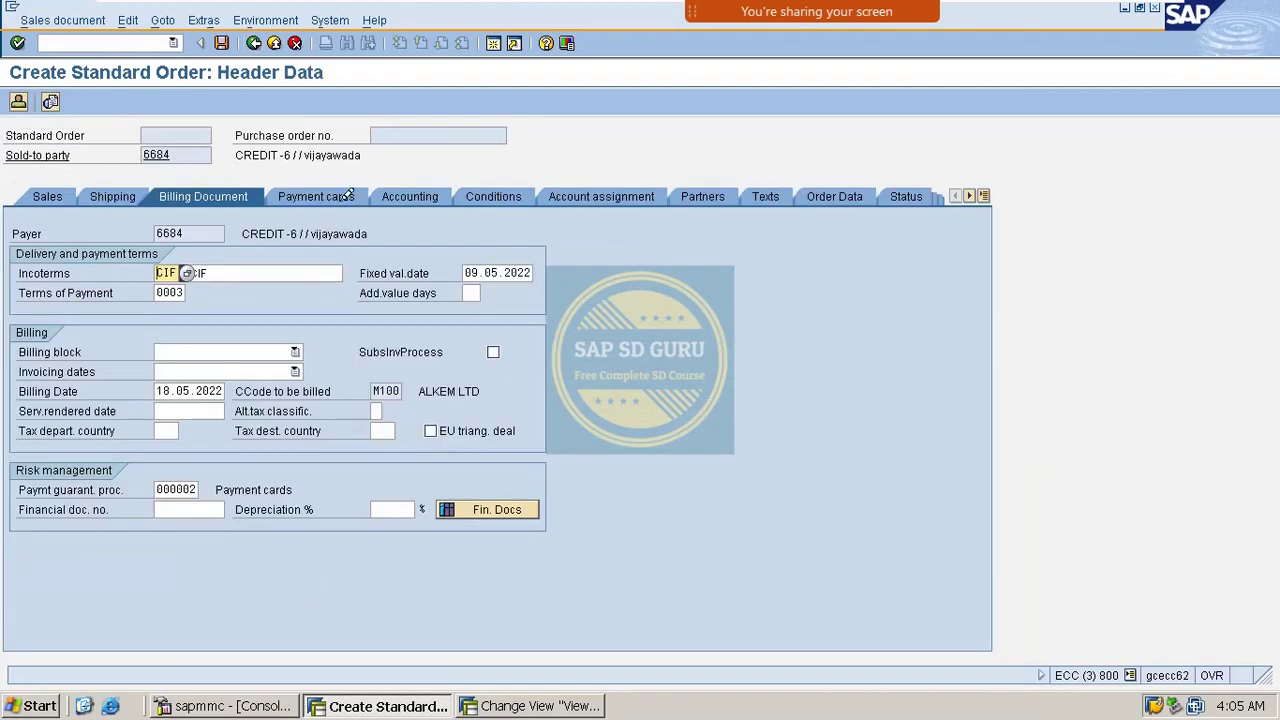
{"action": "left_click", "coordinate": [482, 293]}
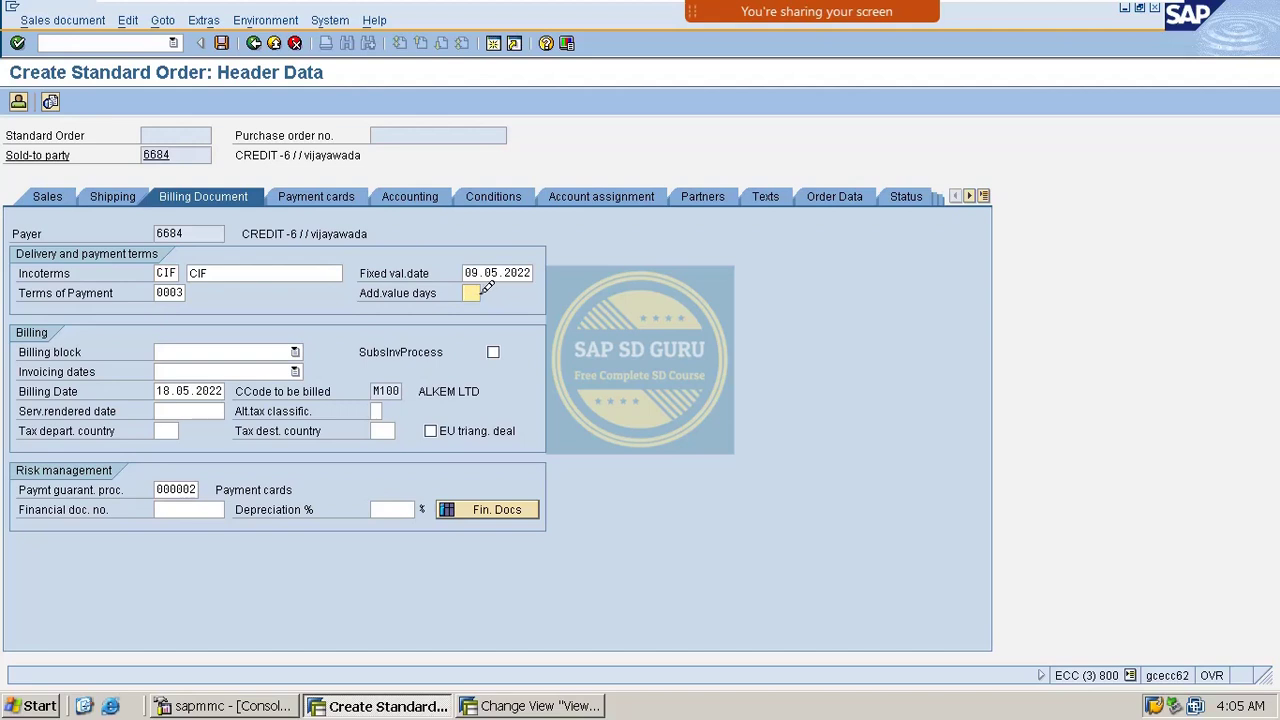
{"action": "key", "text": "Return"}
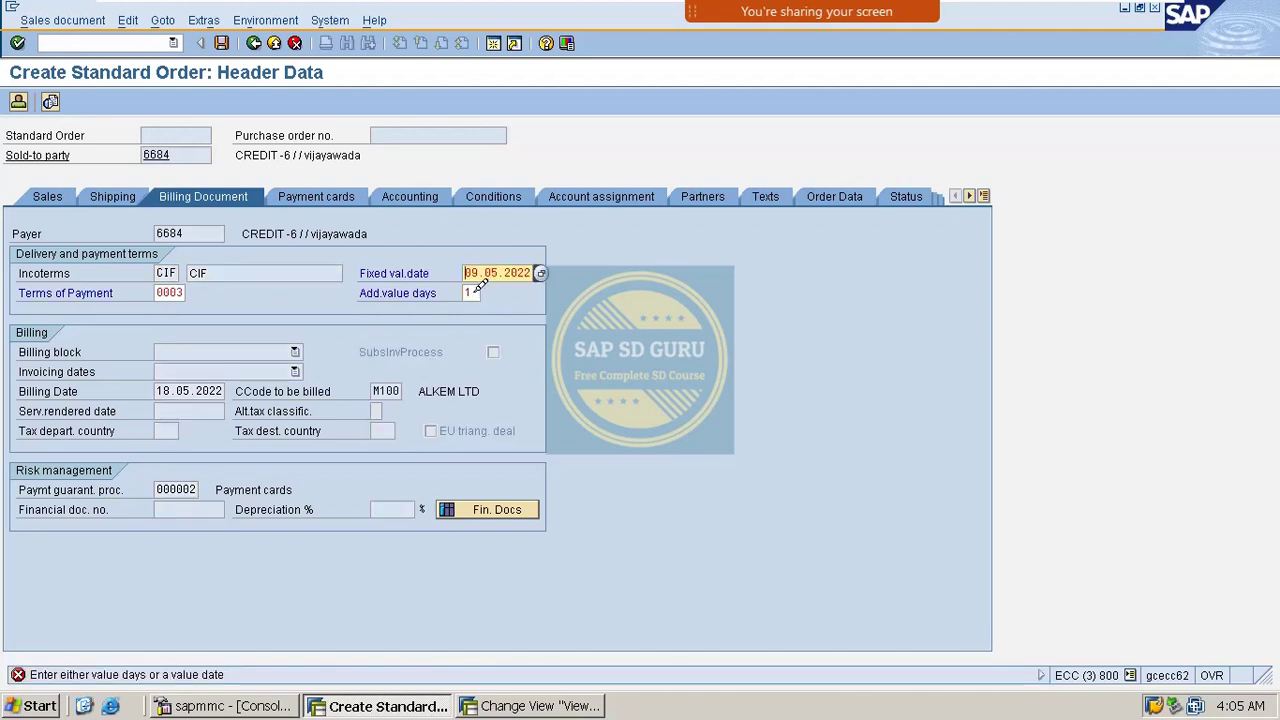
{"action": "left_click", "coordinate": [470, 293]}
{"action": "type", "text": "1"}
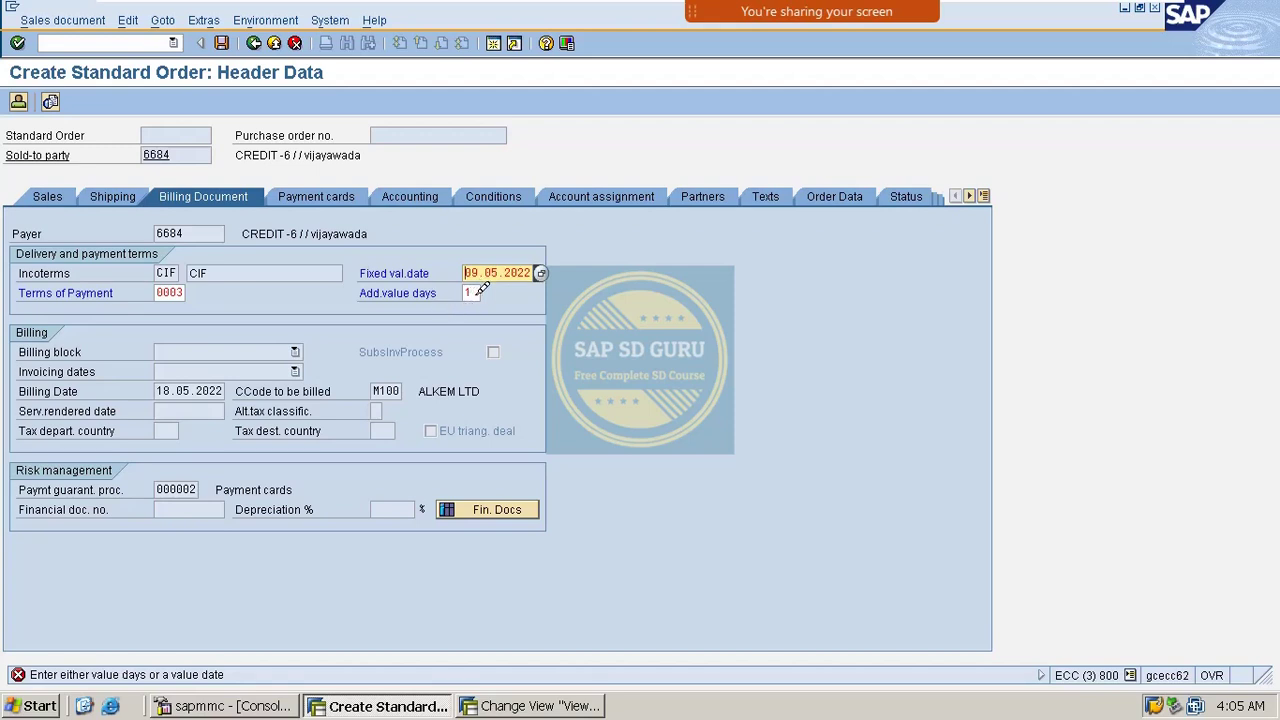
{"action": "left_click", "coordinate": [472, 293]}
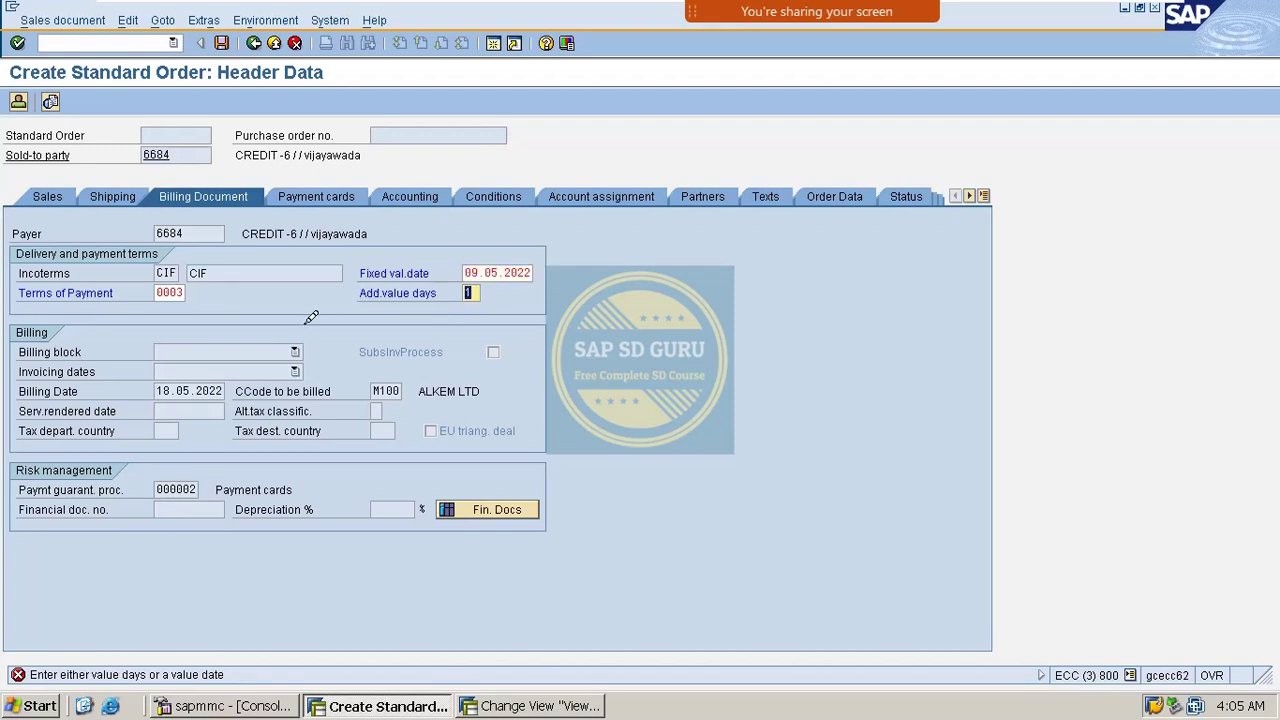
Step: Clear the additional value days, fixed value date and terms of payment in the billing document data
{"action": "key", "text": "Delete"}
{"action": "double_click", "coordinate": [484, 271]}
{"action": "key", "text": "Delete"}
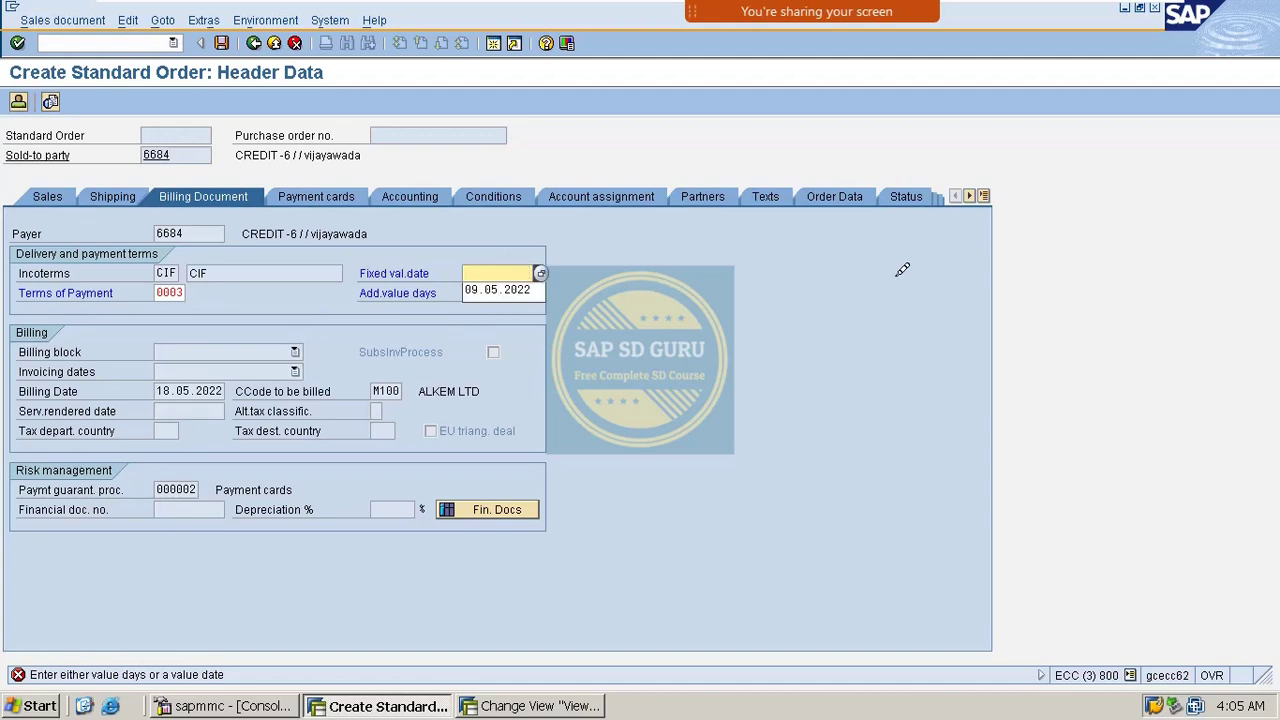
{"action": "double_click", "coordinate": [168, 290]}
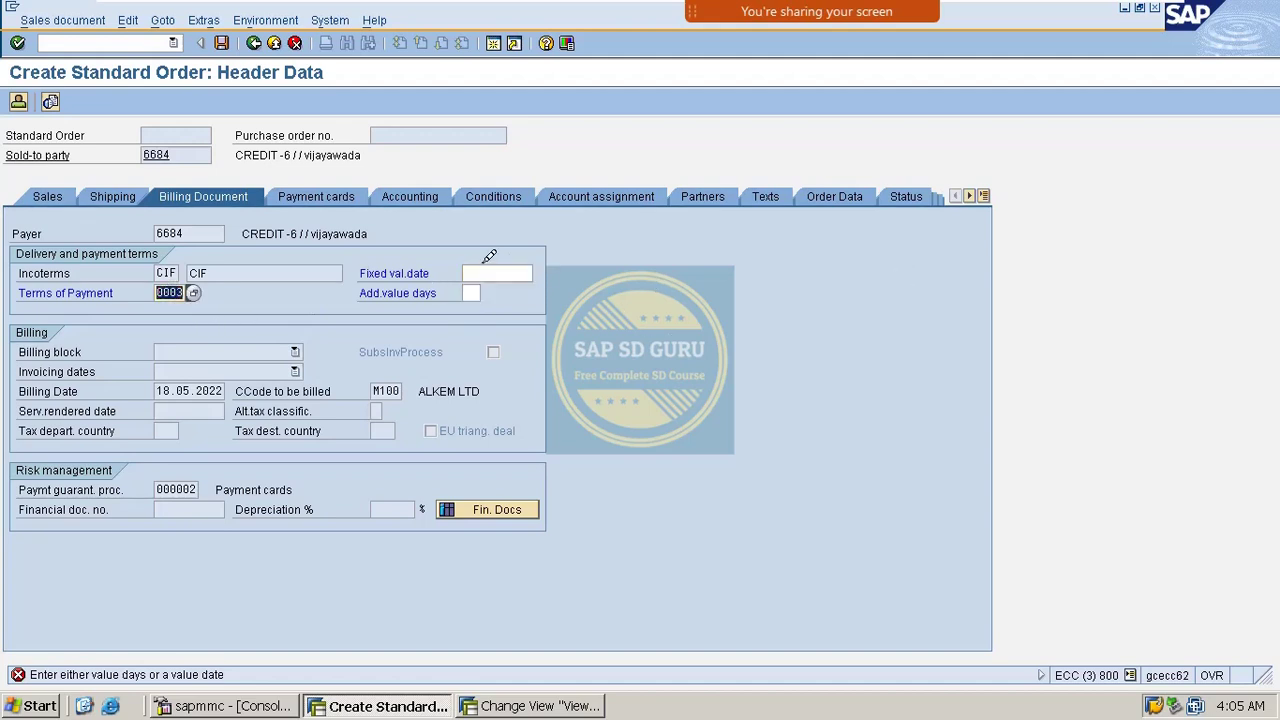
{"action": "key", "text": "Delete"}
Step: Switch to the automatic credit control details and handwrite the annotation "next Review" beside the checks
{"action": "key", "text": "alt+Tab"}
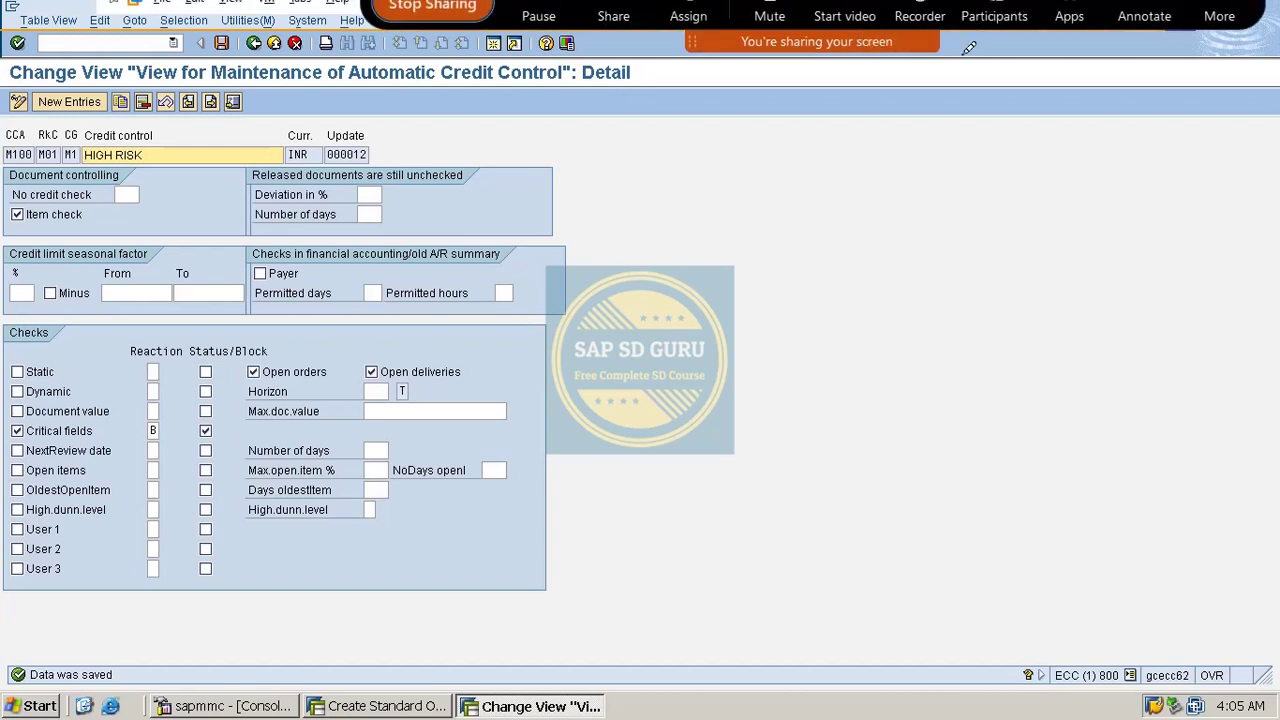
{"action": "left_click", "coordinate": [1125, 42]}
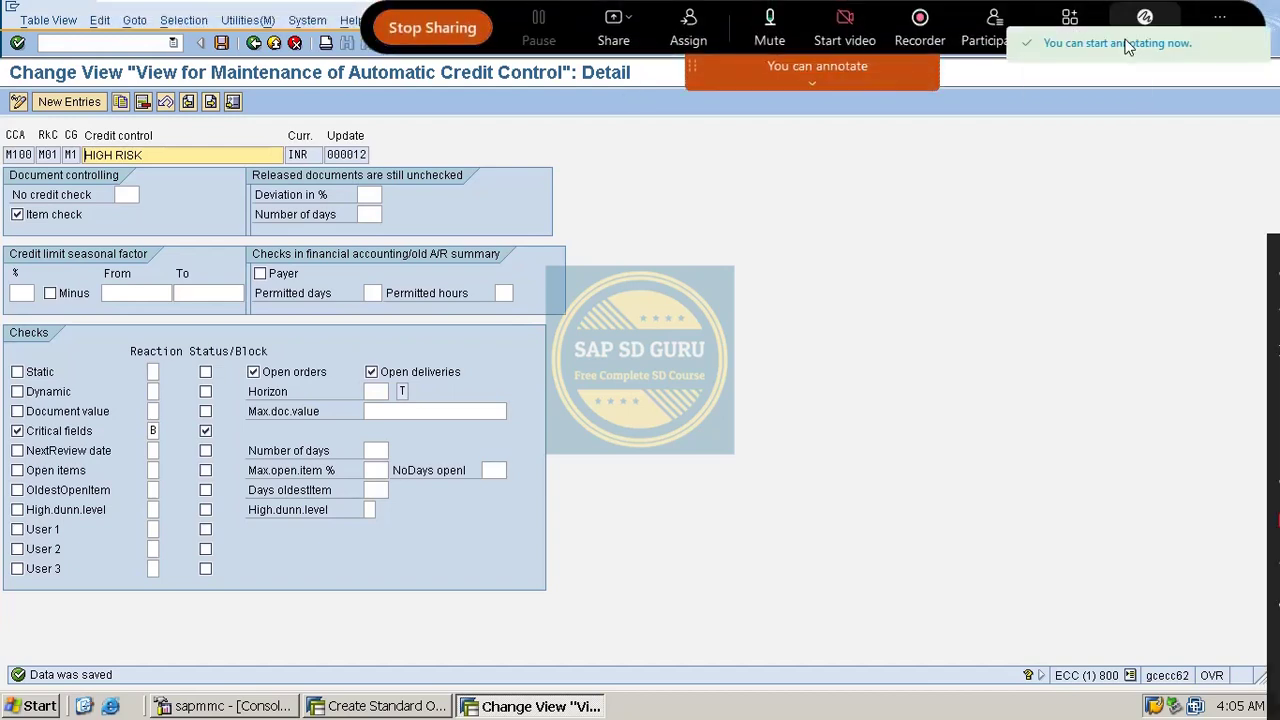
{"action": "mouse_move", "coordinate": [554, 414]}
{"action": "left_mouse_down"}
{"action": "mouse_move", "coordinate": [560, 380]}
{"action": "mouse_move", "coordinate": [604, 334]}
{"action": "mouse_move", "coordinate": [632, 330]}
{"action": "mouse_move", "coordinate": [666, 271]}
{"action": "mouse_move", "coordinate": [738, 290]}
{"action": "left_mouse_up"}
{"action": "left_click_drag", "start_coordinate": [743, 246], "coordinate": [700, 292]}
{"action": "mouse_move", "coordinate": [665, 452]}
{"action": "left_mouse_down"}
{"action": "mouse_move", "coordinate": [676, 490]}
{"action": "mouse_move", "coordinate": [705, 450]}
{"action": "mouse_move", "coordinate": [750, 435]}
{"action": "mouse_move", "coordinate": [801, 371]}
{"action": "mouse_move", "coordinate": [840, 398]}
{"action": "left_mouse_up"}
{"action": "left_click", "coordinate": [817, 336]}
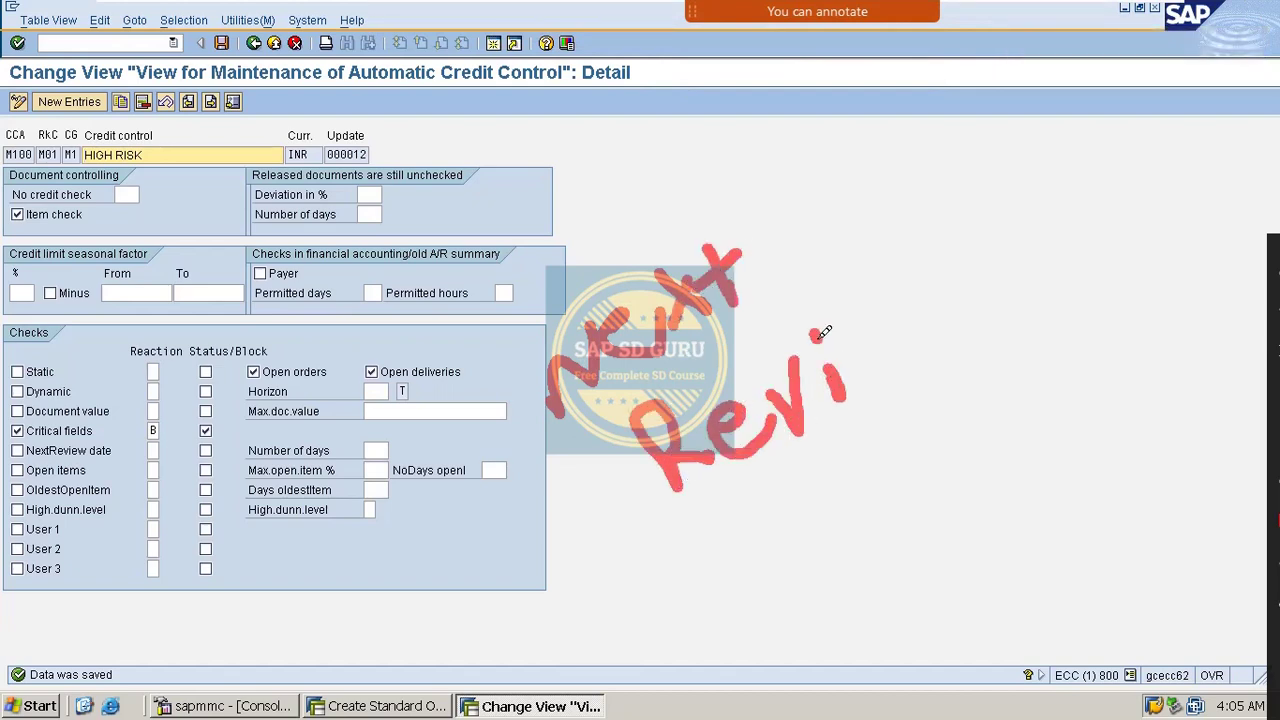
{"action": "left_click_drag", "start_coordinate": [880, 346], "coordinate": [862, 385]}
{"action": "mouse_move", "coordinate": [862, 385]}
{"action": "left_mouse_down"}
{"action": "mouse_move", "coordinate": [915, 330]}
{"action": "mouse_move", "coordinate": [952, 344]}
{"action": "mouse_move", "coordinate": [988, 284]}
{"action": "left_mouse_up"}
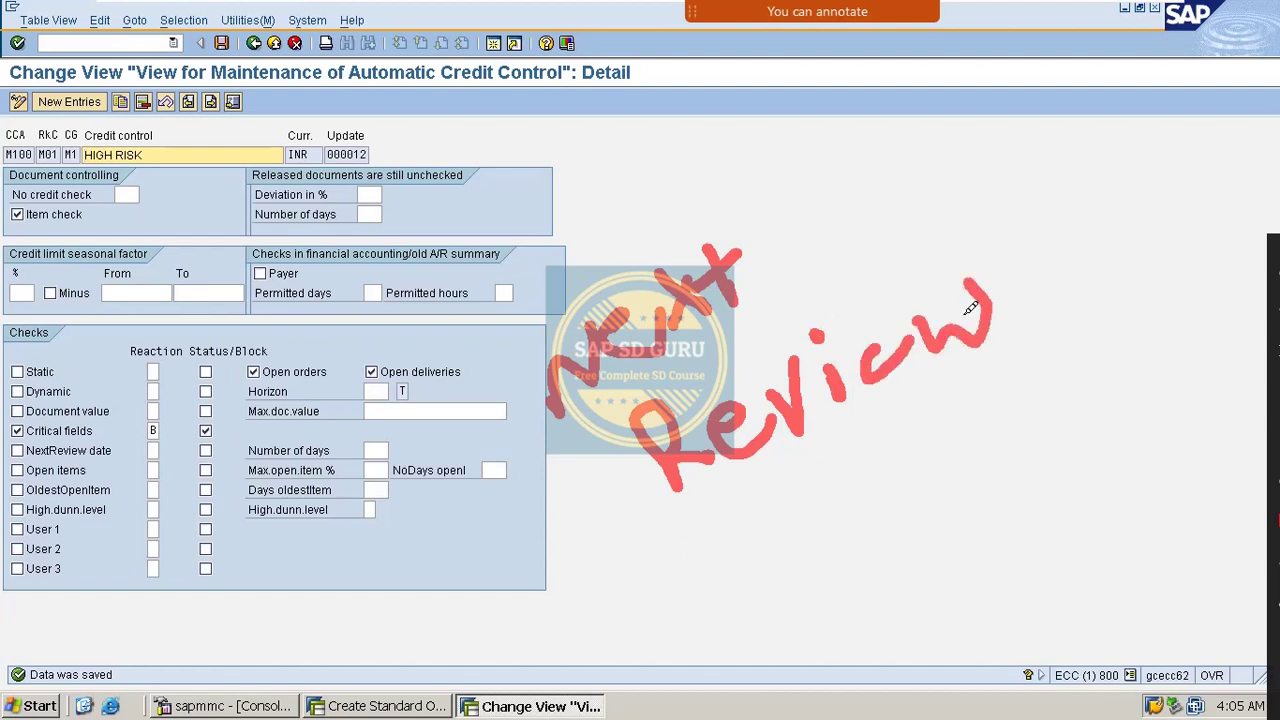
Step: Underline the handwritten "next Review" note, mark the NextReview date check with pen strokes, and clear all annotations
{"action": "mouse_move", "coordinate": [893, 408]}
{"action": "left_mouse_down"}
{"action": "mouse_move", "coordinate": [740, 515]}
{"action": "mouse_move", "coordinate": [897, 418]}
{"action": "left_mouse_up"}
{"action": "mouse_move", "coordinate": [760, 168]}
{"action": "left_mouse_down"}
{"action": "mouse_move", "coordinate": [825, 262]}
{"action": "mouse_move", "coordinate": [648, 345]}
{"action": "left_mouse_up"}
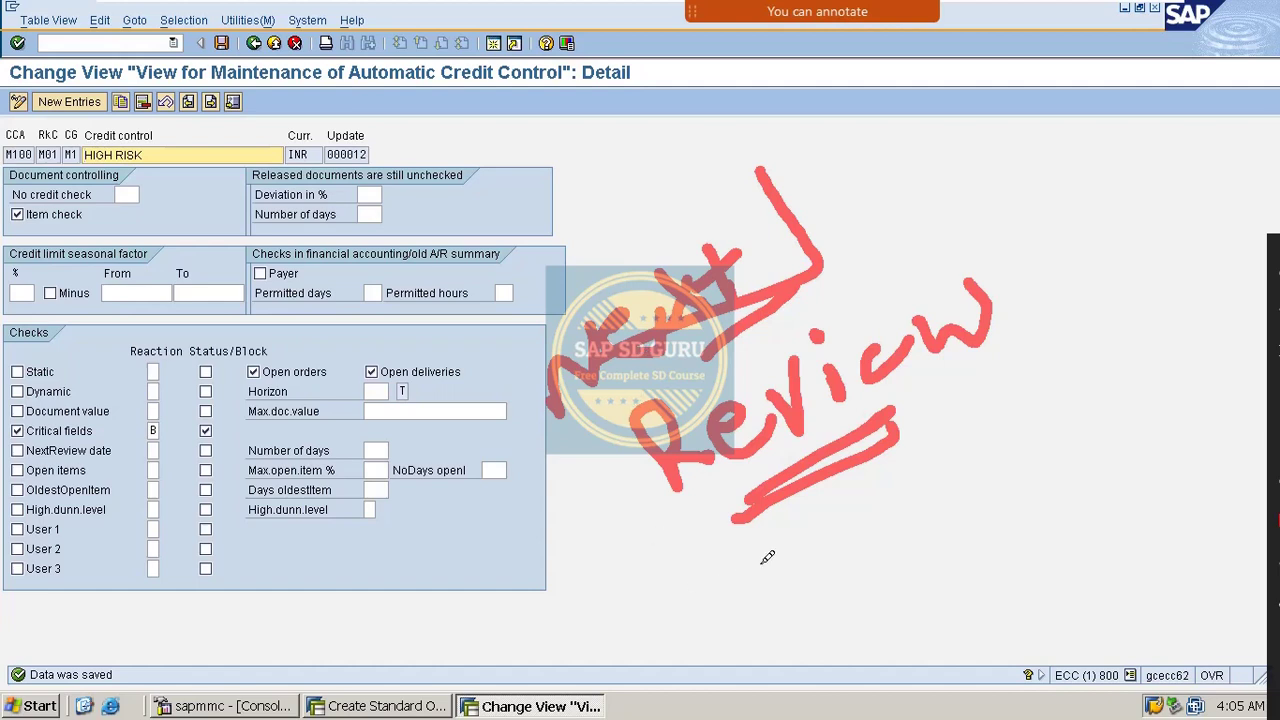
{"action": "left_click_drag", "start_coordinate": [116, 446], "coordinate": [290, 360]}
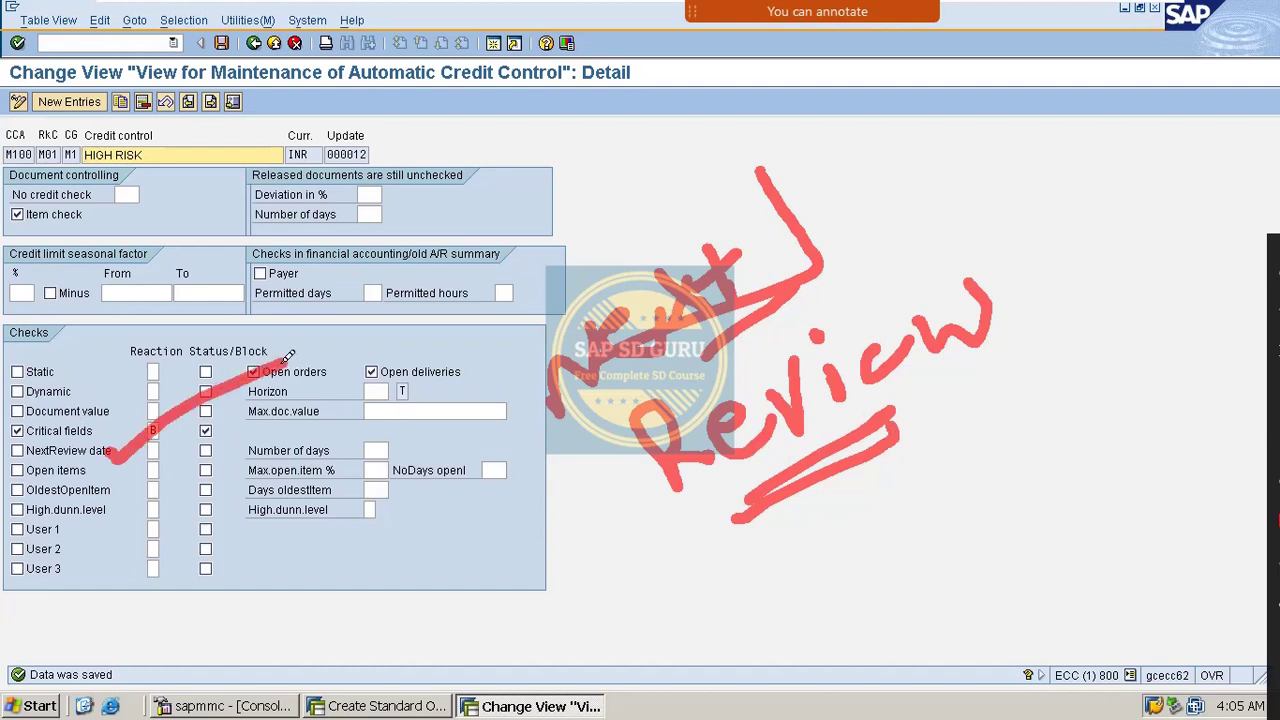
{"action": "left_click_drag", "start_coordinate": [428, 326], "coordinate": [556, 441]}
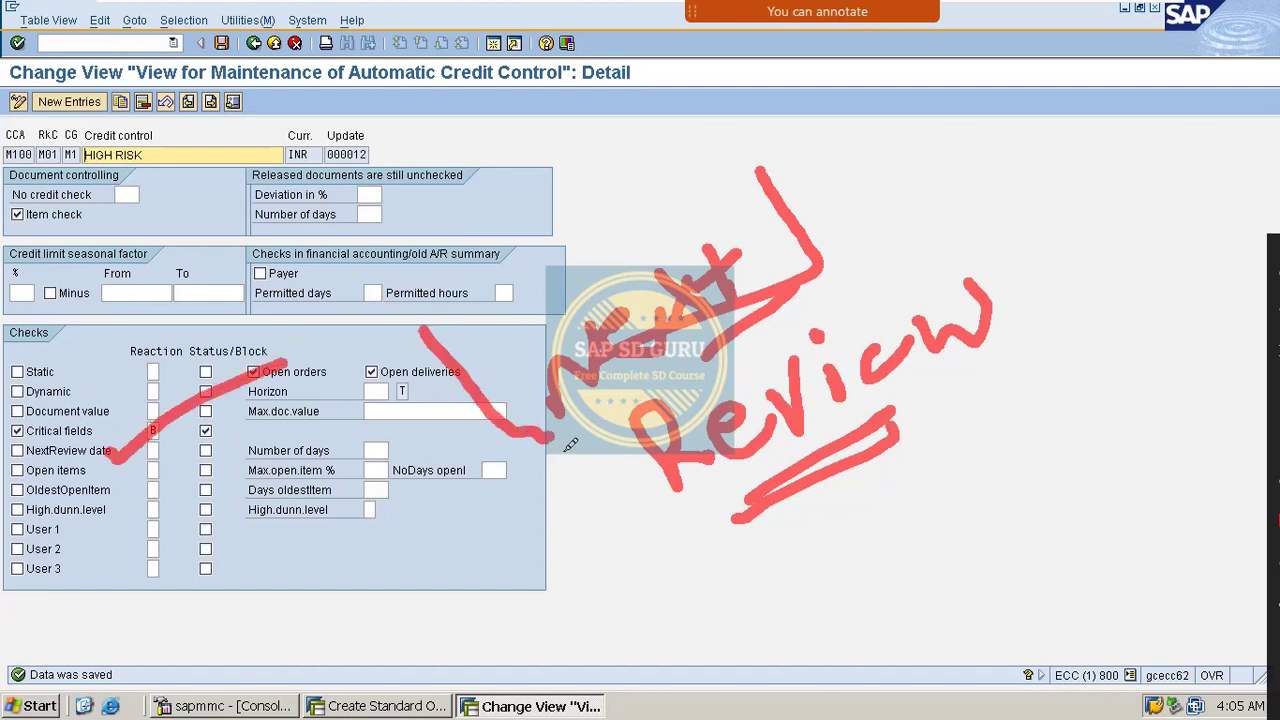
{"action": "left_click_drag", "start_coordinate": [655, 545], "coordinate": [1122, 325]}
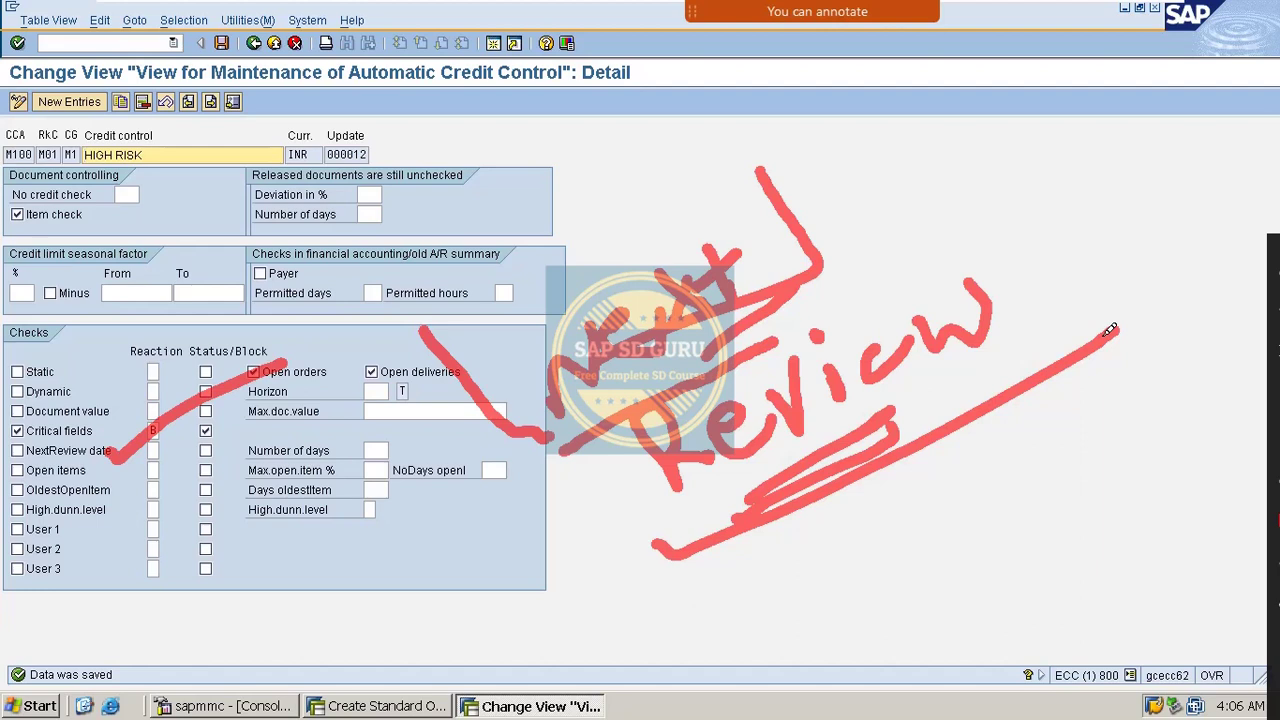
{"action": "key", "text": "Escape"}
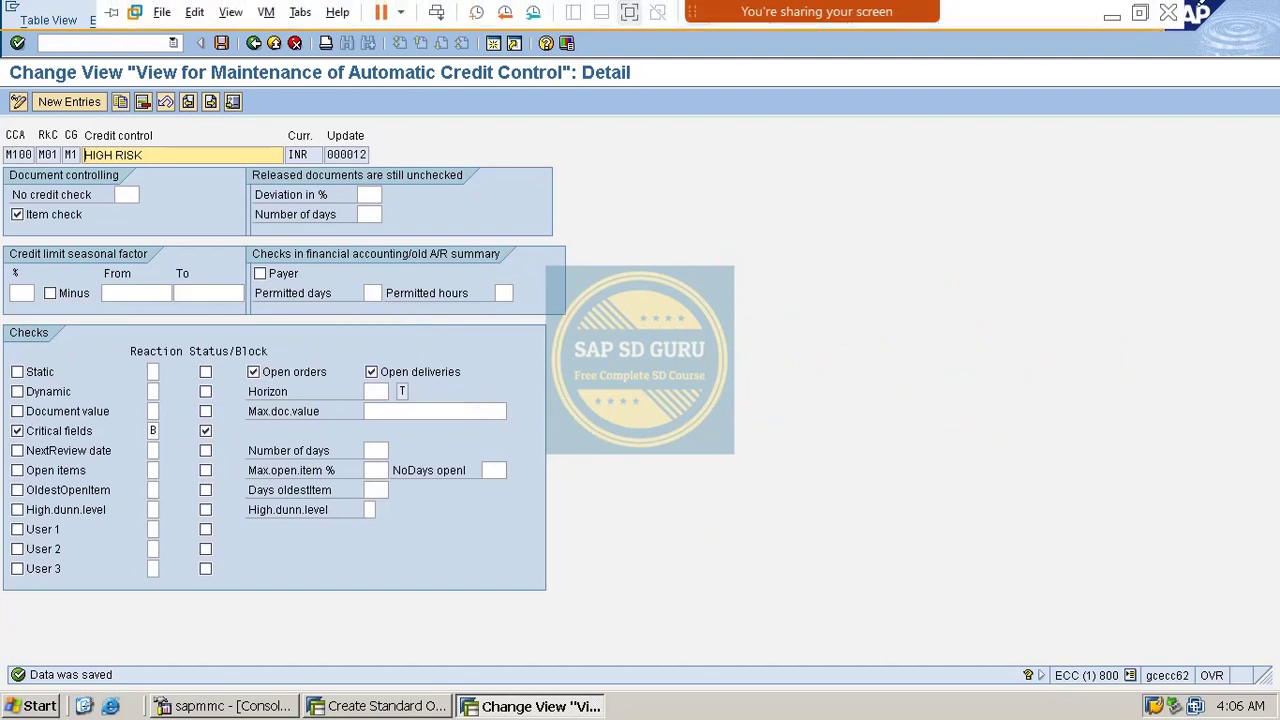
Step: Restart annotating, draw a large circle, mark the Number of days field, handwrite the two figures beside it, and erase the drawing
{"action": "mouse_move", "coordinate": [690, 20]}
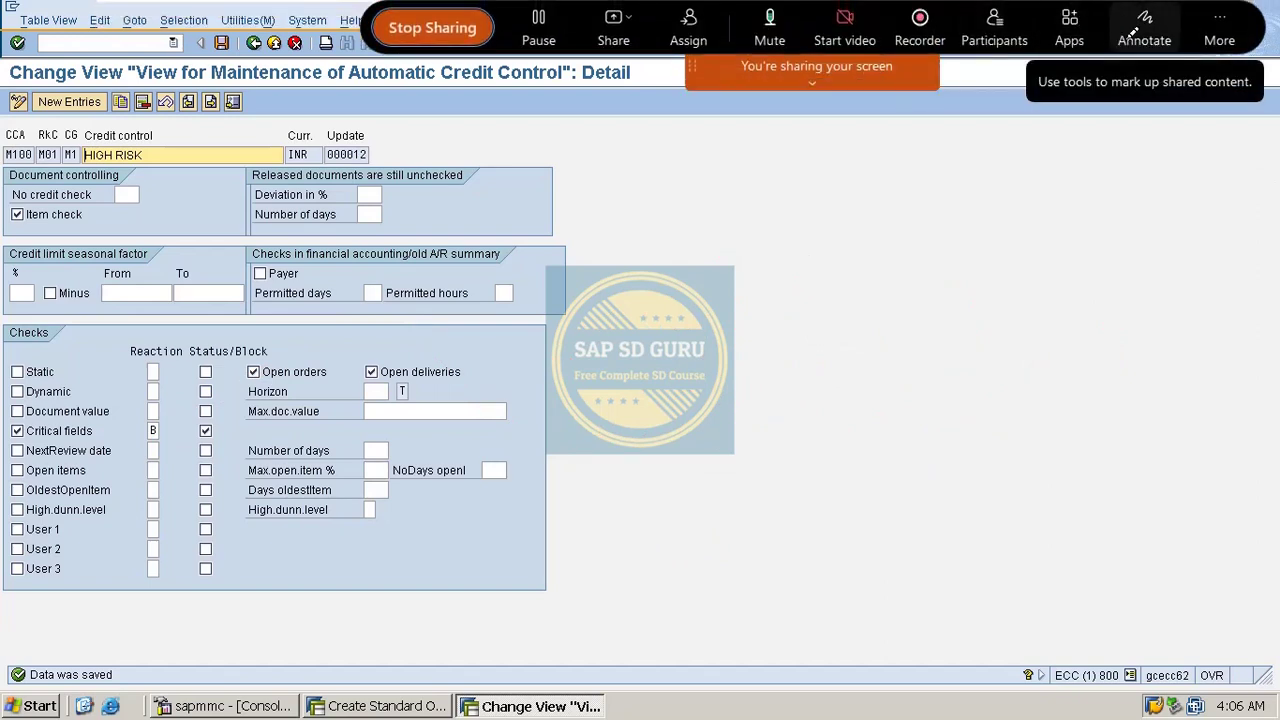
{"action": "left_click", "coordinate": [1144, 28]}
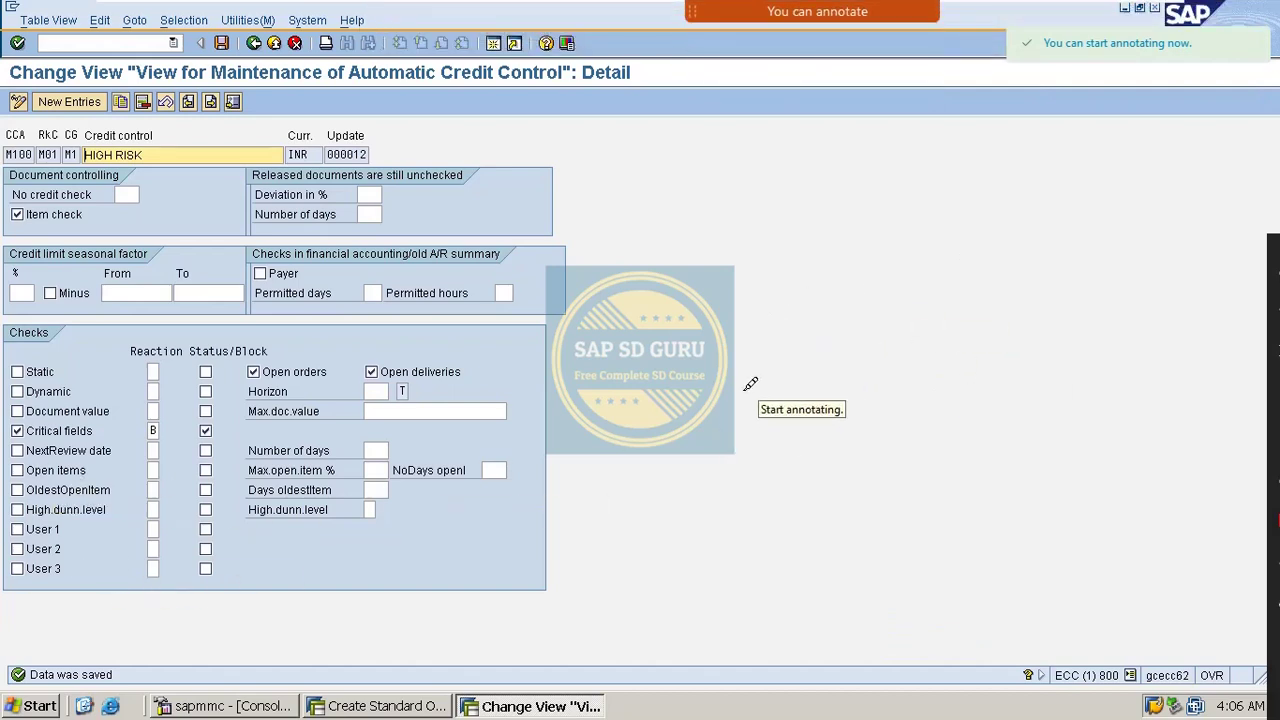
{"action": "left_click", "coordinate": [750, 429]}
{"action": "left_click_drag", "start_coordinate": [740, 391], "coordinate": [762, 438]}
{"action": "mouse_move", "coordinate": [768, 331]}
{"action": "left_mouse_down"}
{"action": "mouse_move", "coordinate": [843, 414]}
{"action": "mouse_move", "coordinate": [735, 395]}
{"action": "left_mouse_up"}
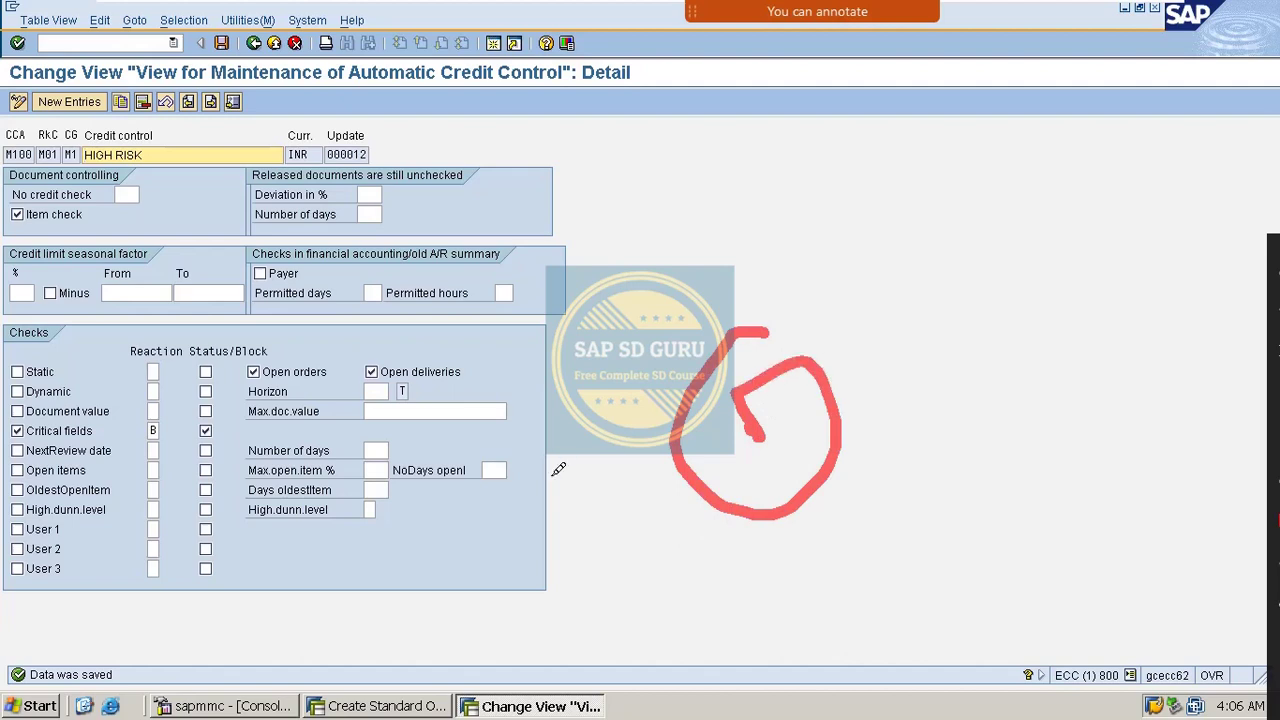
{"action": "left_click_drag", "start_coordinate": [380, 446], "coordinate": [378, 468]}
{"action": "mouse_move", "coordinate": [717, 160]}
{"action": "left_mouse_down"}
{"action": "mouse_move", "coordinate": [710, 235]}
{"action": "mouse_move", "coordinate": [728, 268]}
{"action": "left_mouse_up"}
{"action": "left_click_drag", "start_coordinate": [750, 148], "coordinate": [782, 255]}
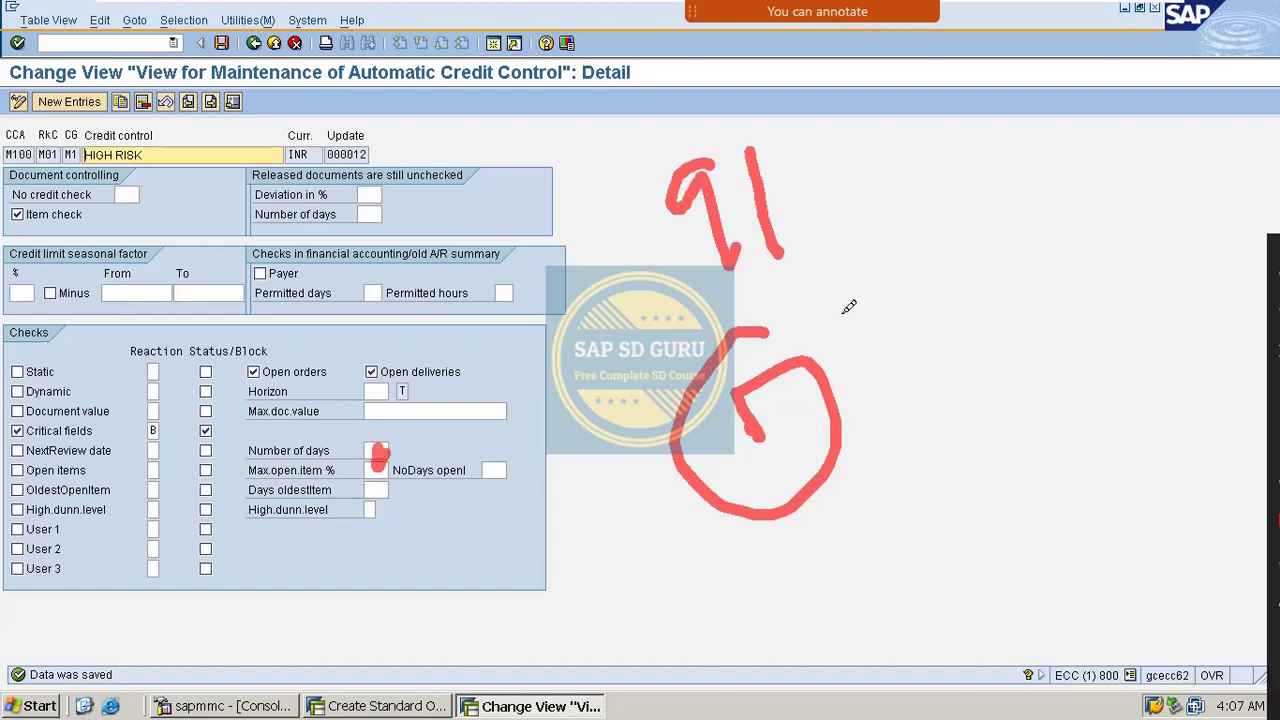
{"action": "left_click_drag", "start_coordinate": [846, 312], "coordinate": [892, 332]}
{"action": "left_click_drag", "start_coordinate": [910, 288], "coordinate": [943, 404]}
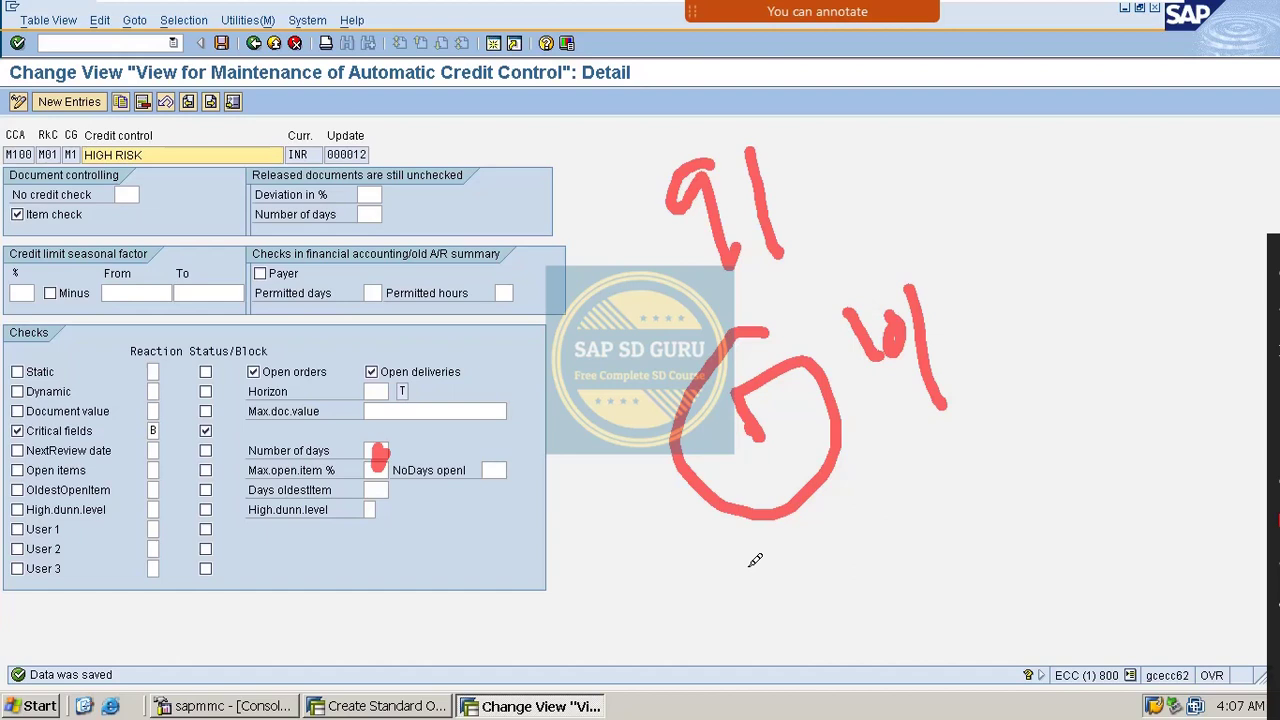
{"action": "key", "text": "e"}
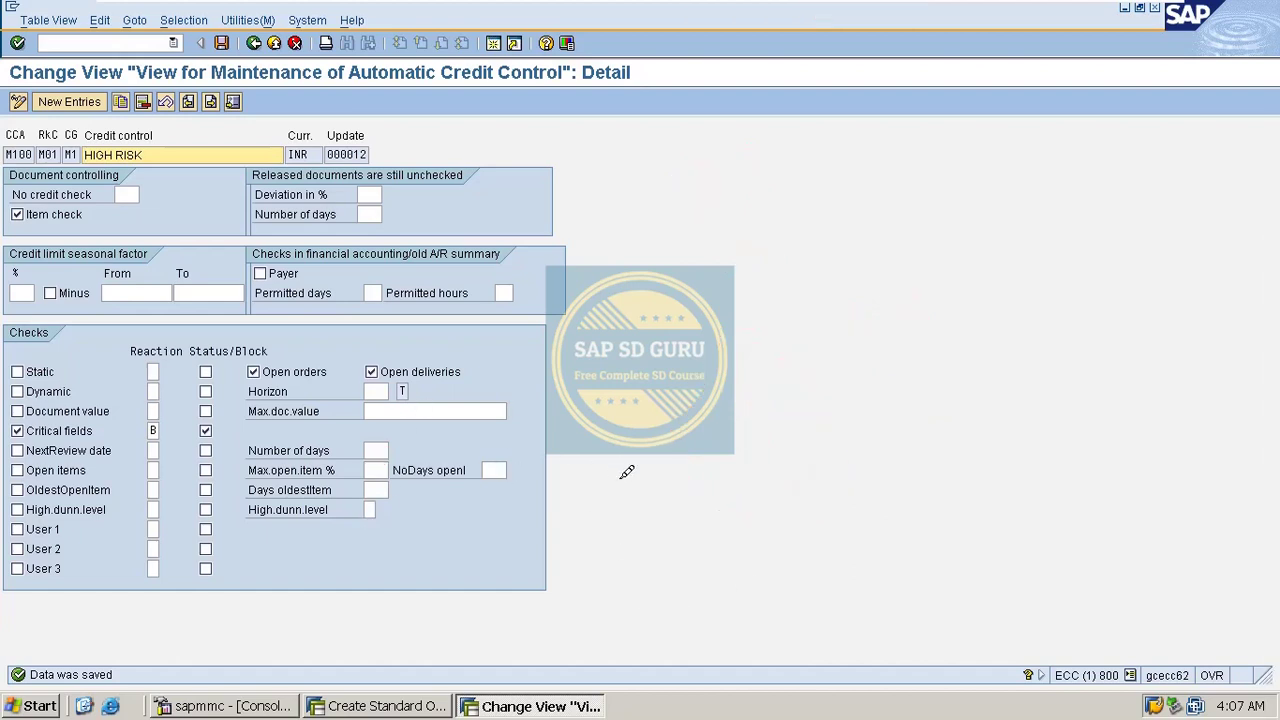
Step: Open transaction FD32 in a new session and advance to the customer's credit status data for control area M100
{"action": "left_click", "coordinate": [375, 450]}
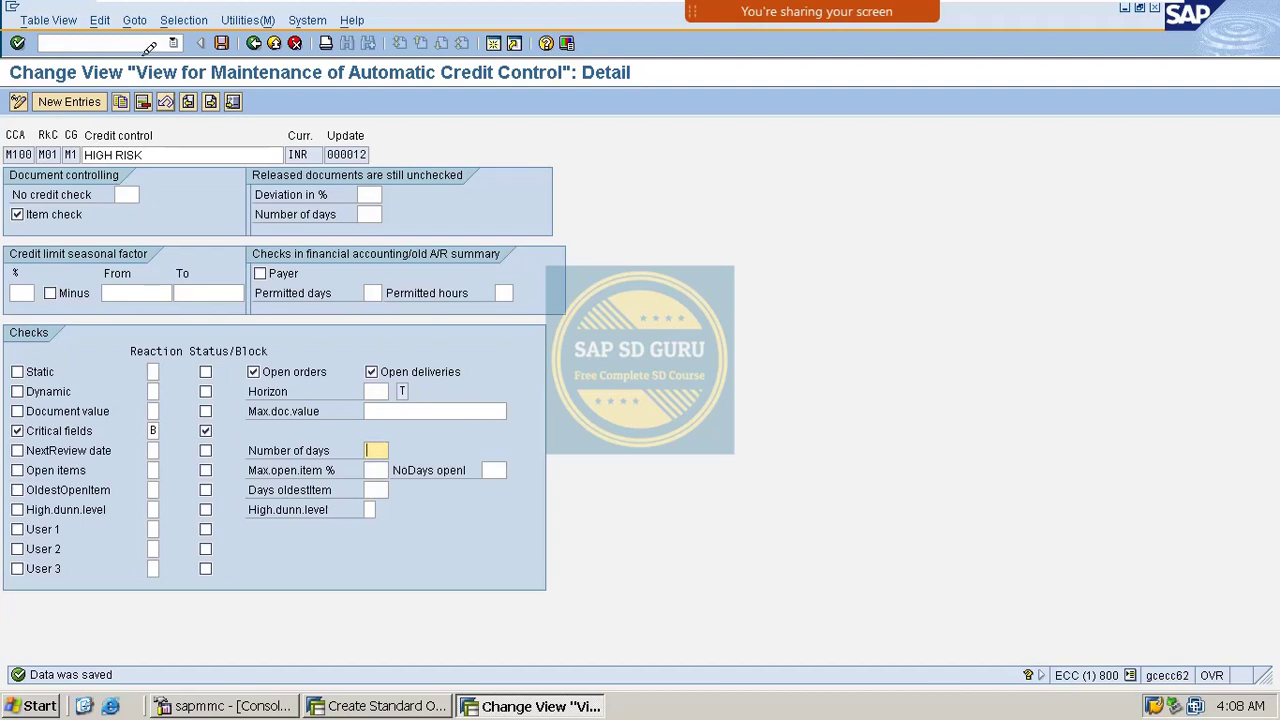
{"action": "type", "text": "/ofd32"}
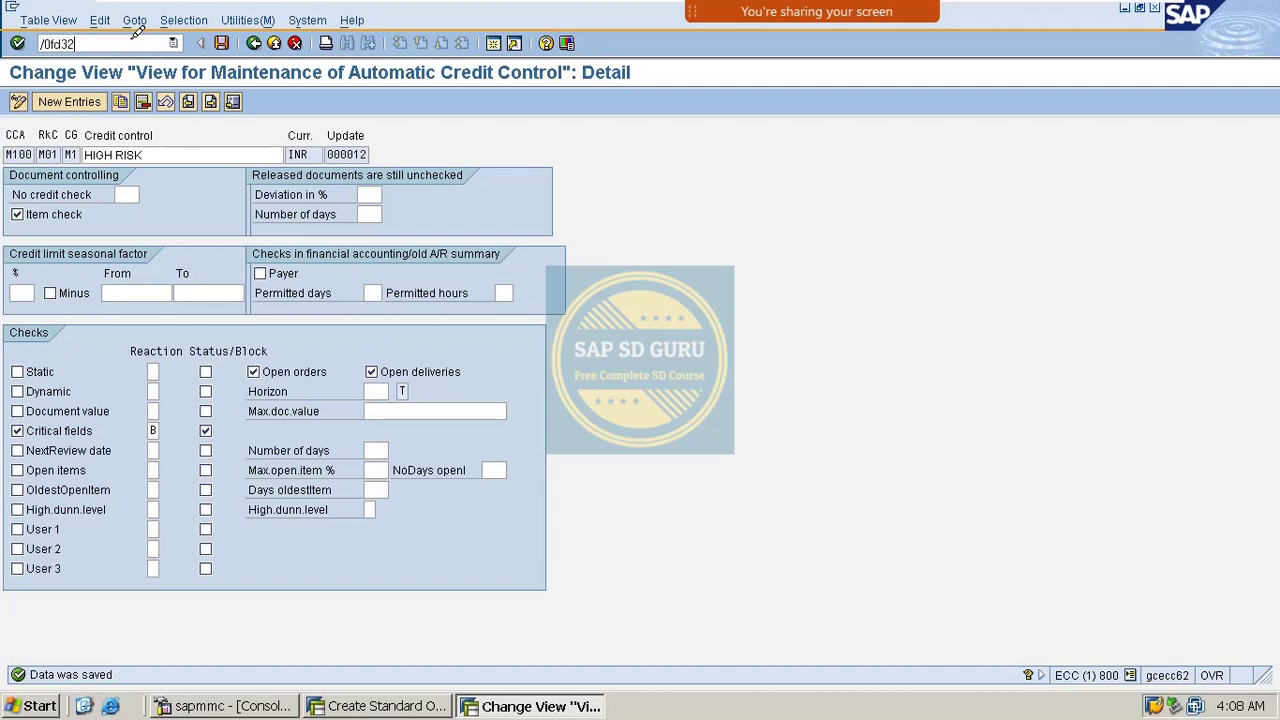
{"action": "key", "text": "Return"}
{"action": "type", "text": "/ofd32"}
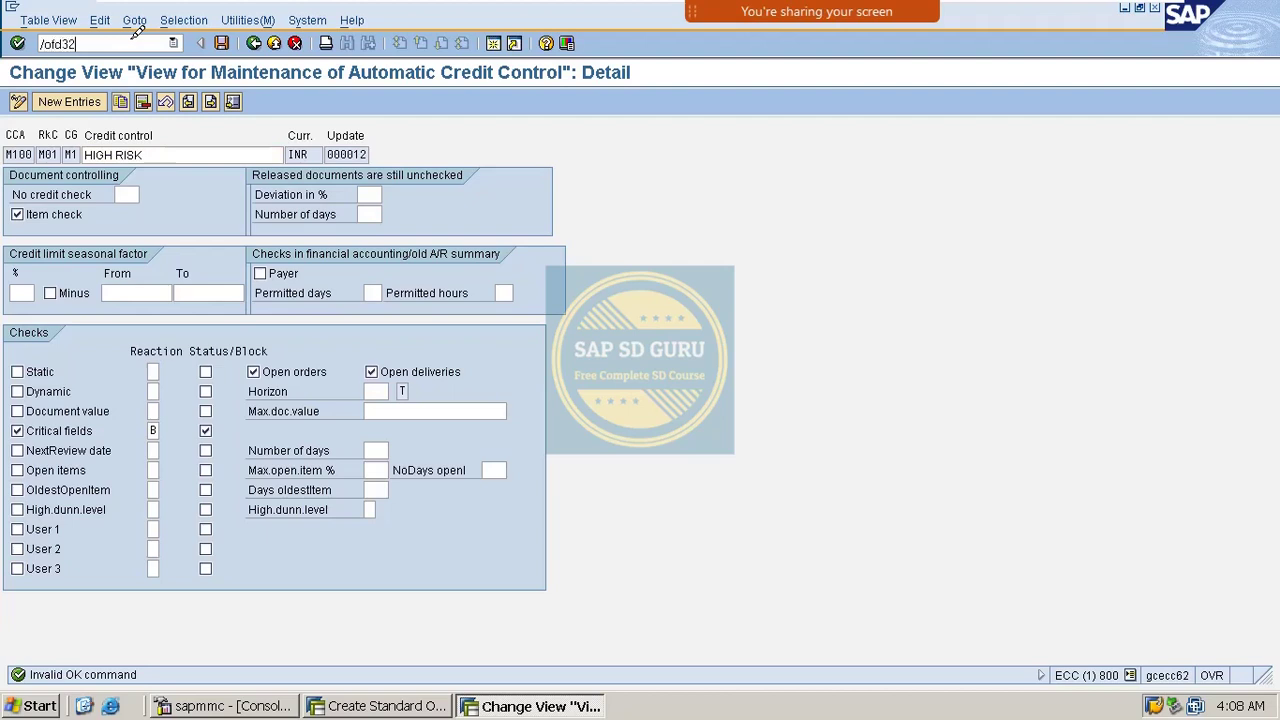
{"action": "key", "text": "Return"}
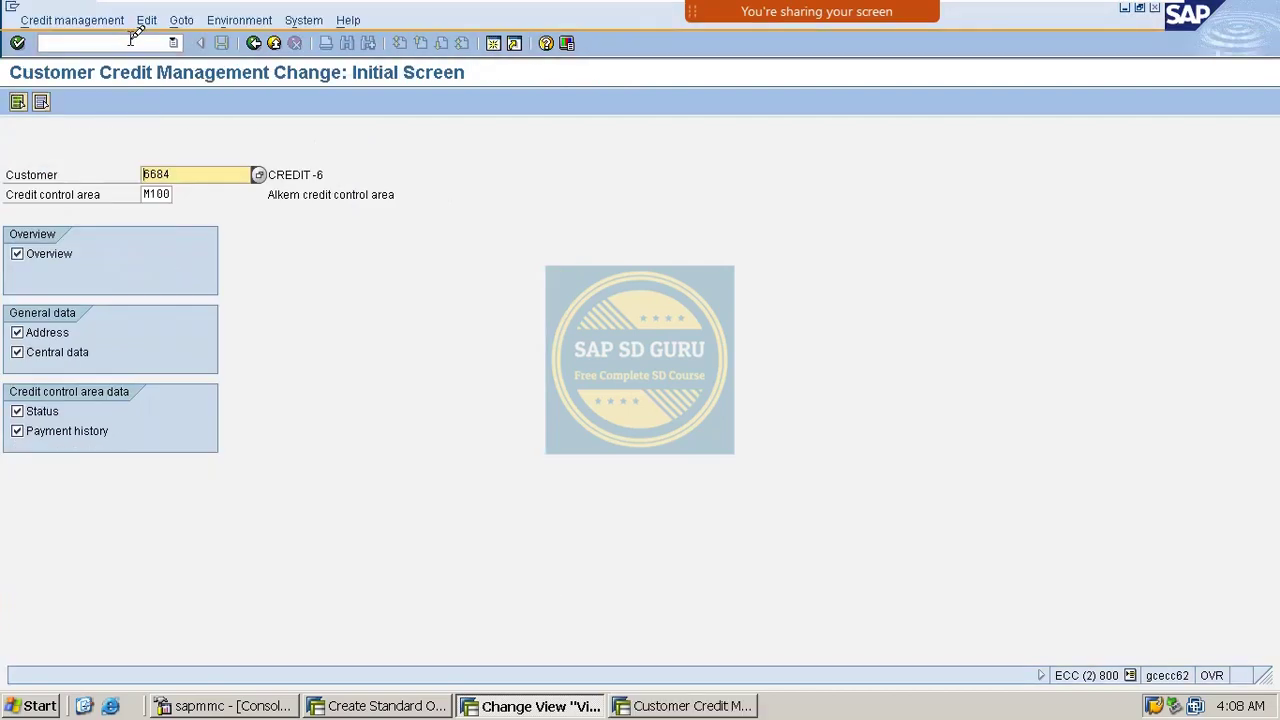
{"action": "key", "text": "Return"}
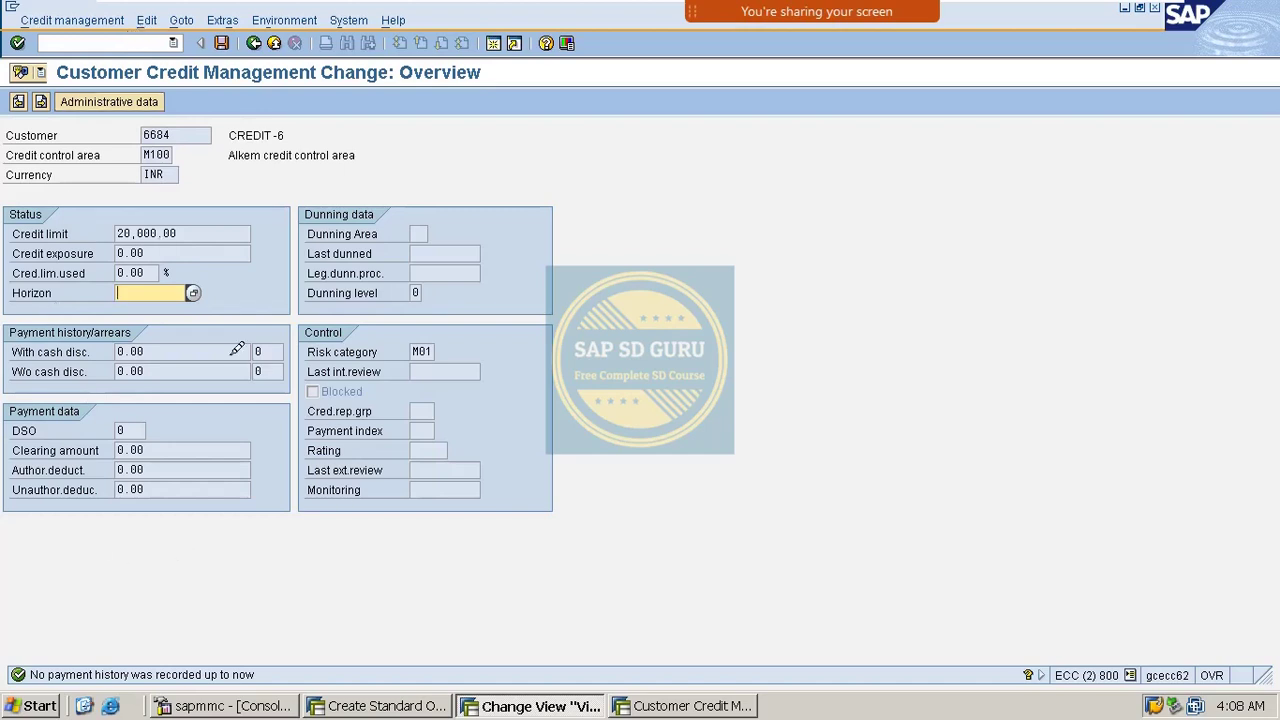
{"action": "left_click", "coordinate": [41, 101]}
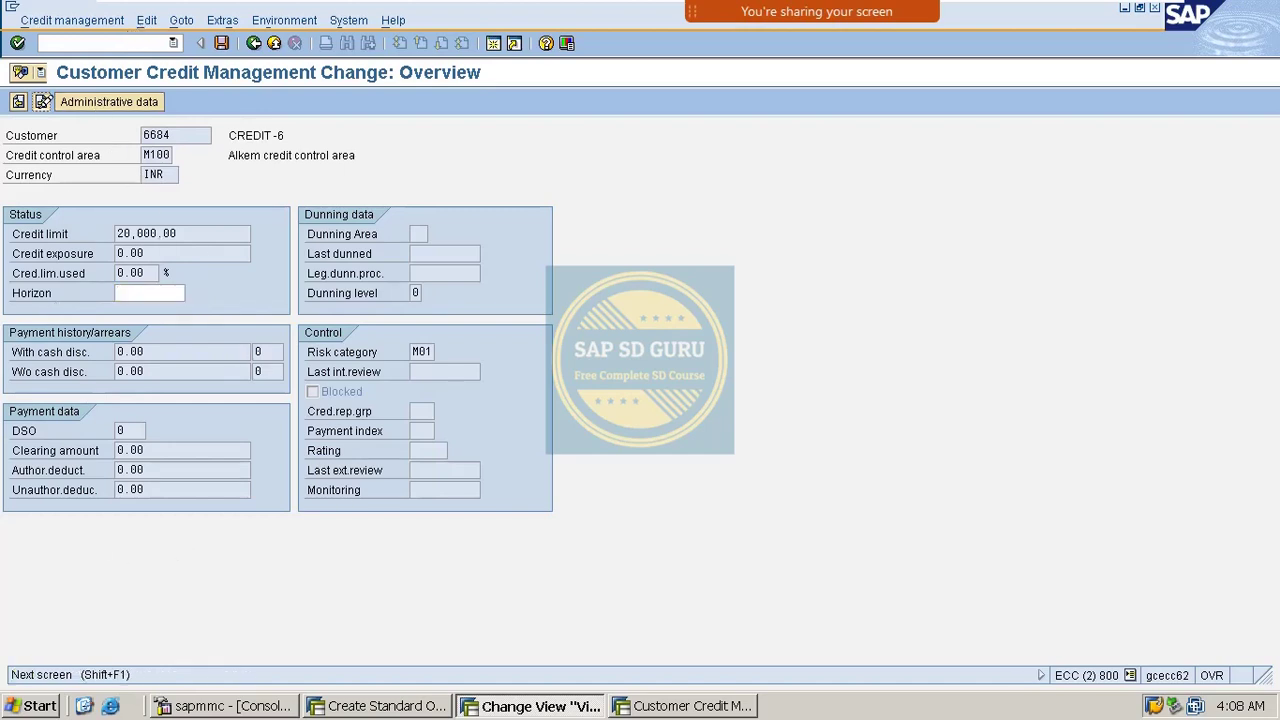
{"action": "left_click", "coordinate": [43, 101]}
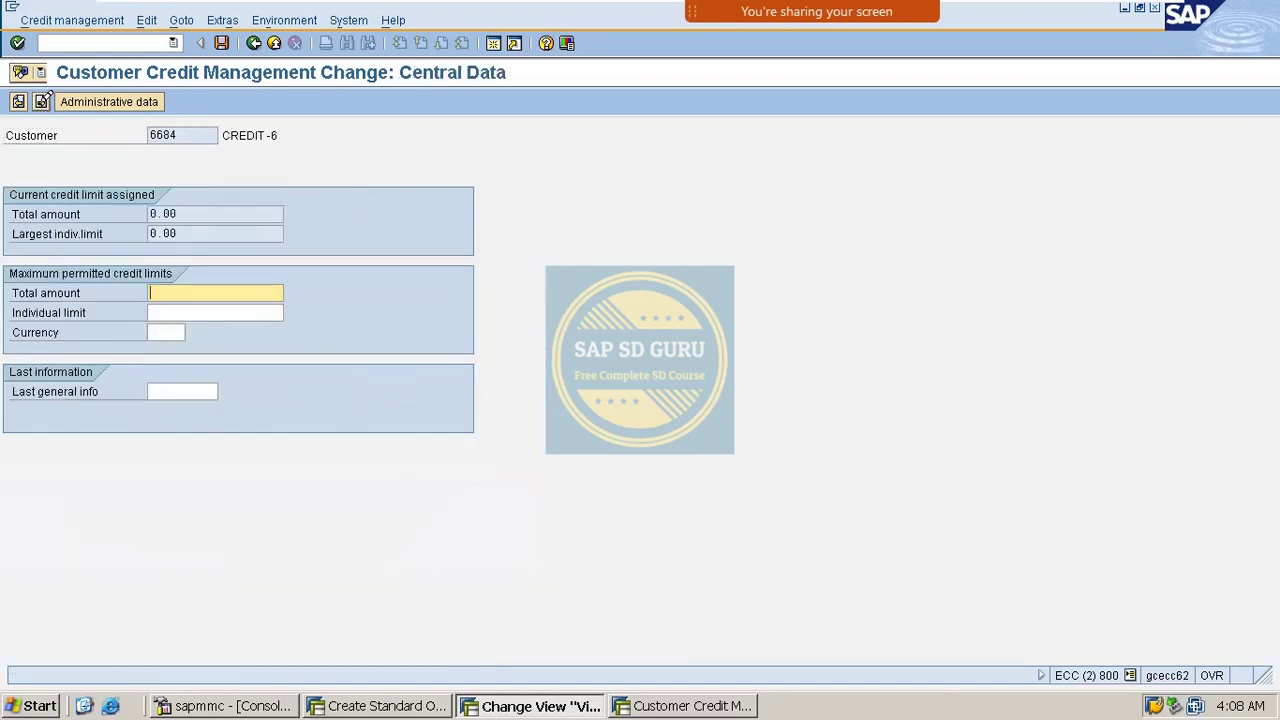
{"action": "left_click", "coordinate": [43, 101]}
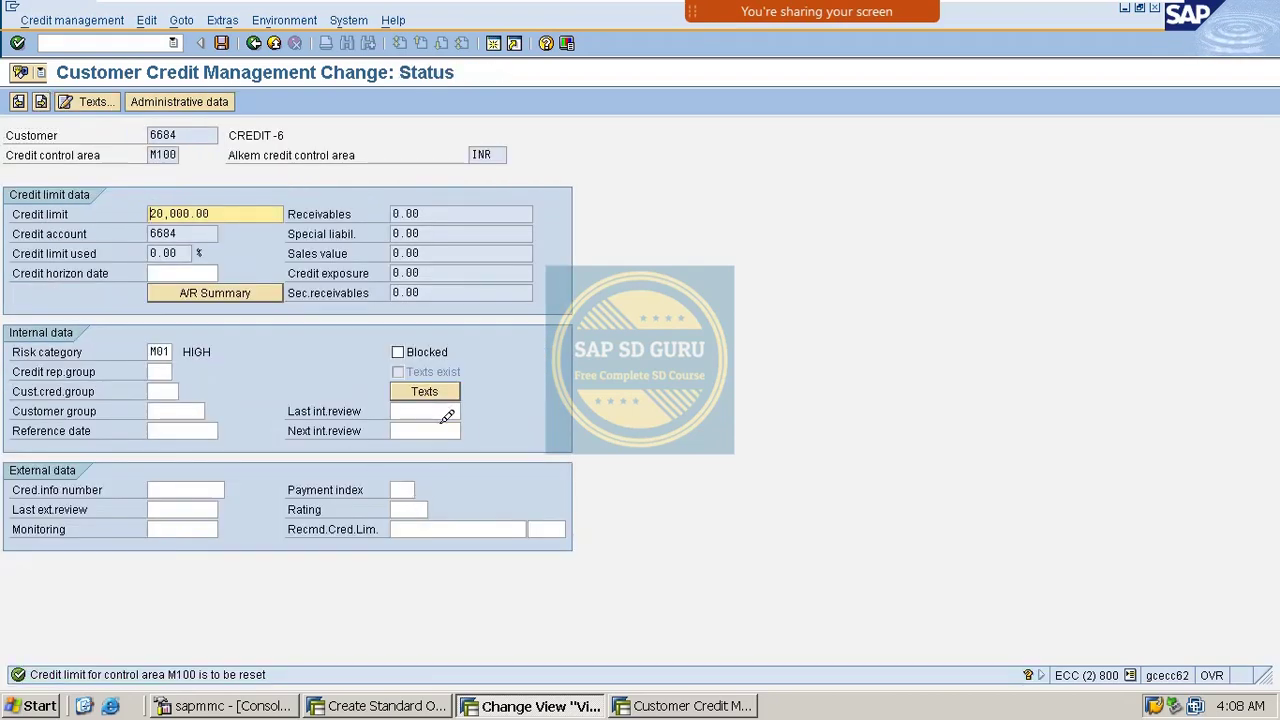
Step: Set the customer's next internal review date to 08.05.2022 and save the credit data despite the warning
{"action": "left_click", "coordinate": [445, 430]}
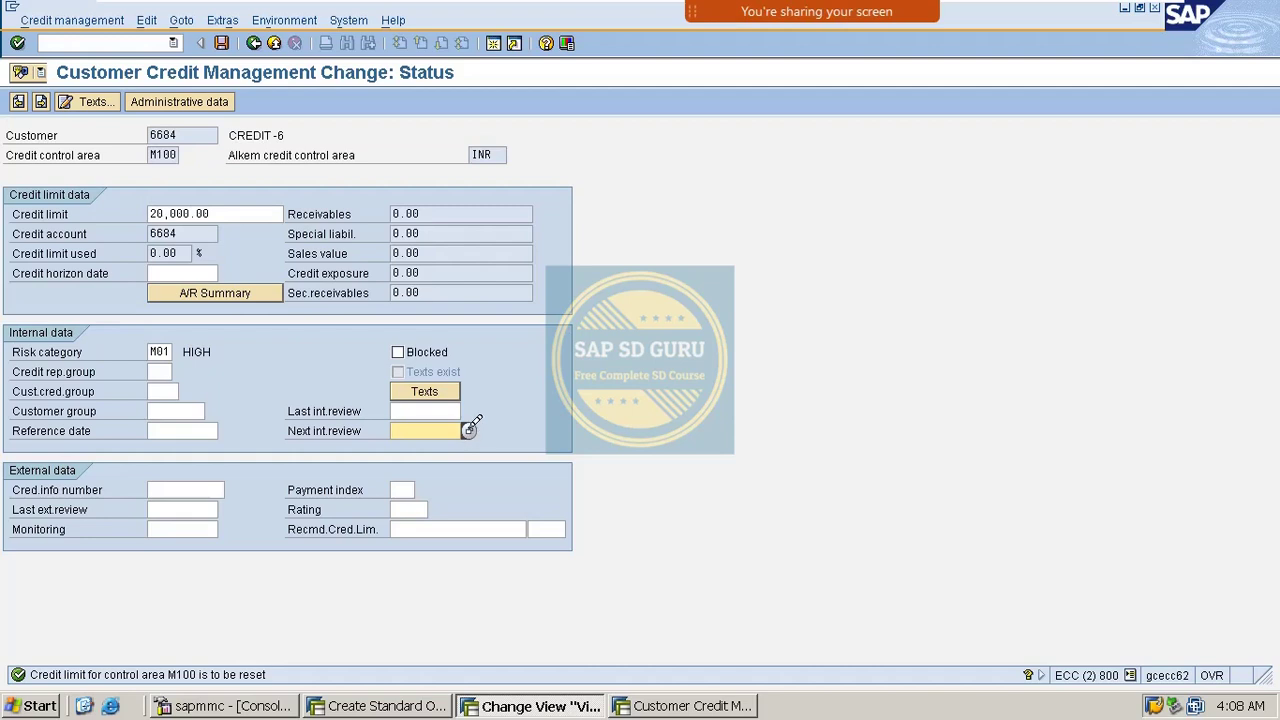
{"action": "left_click", "coordinate": [469, 430]}
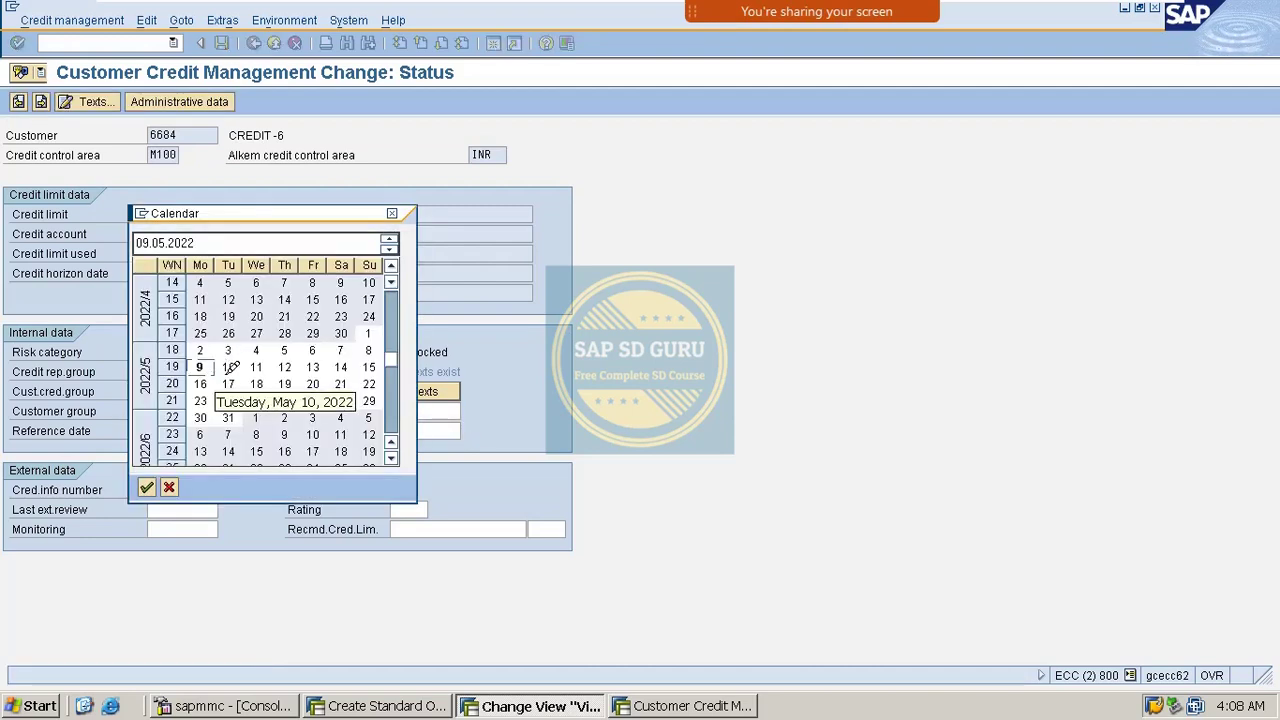
{"action": "double_click", "coordinate": [368, 350]}
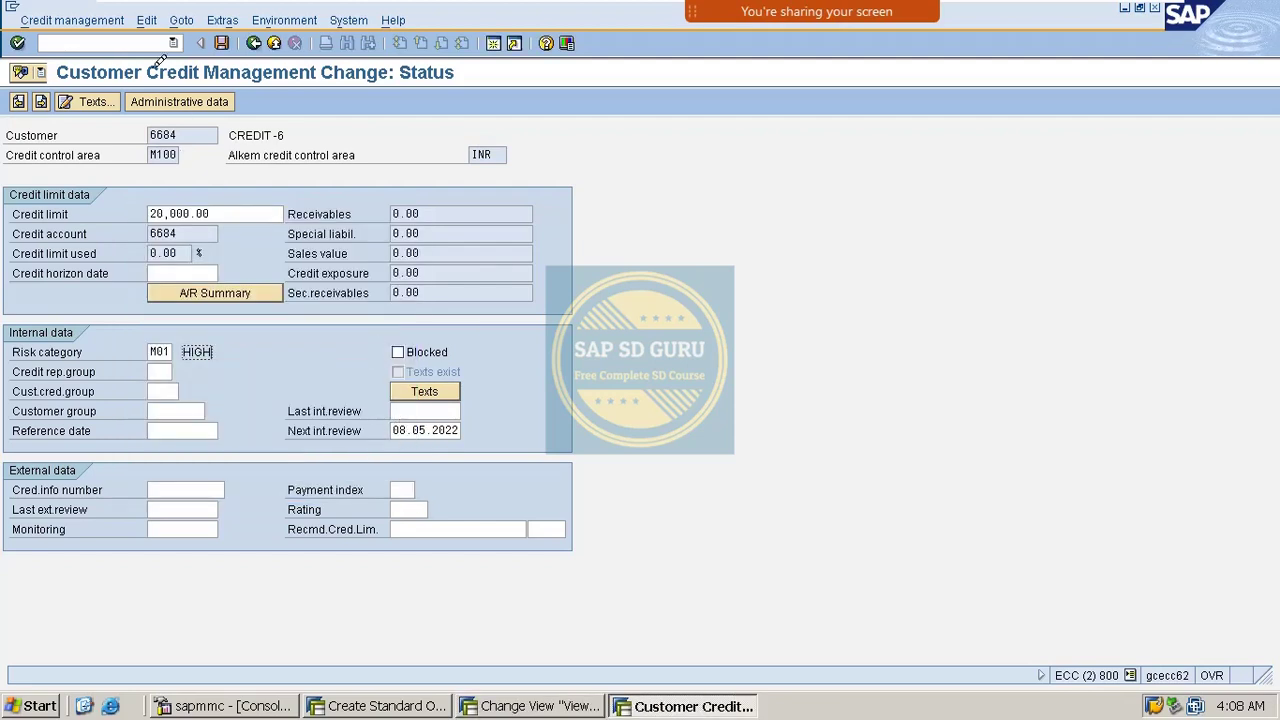
{"action": "left_click", "coordinate": [221, 43]}
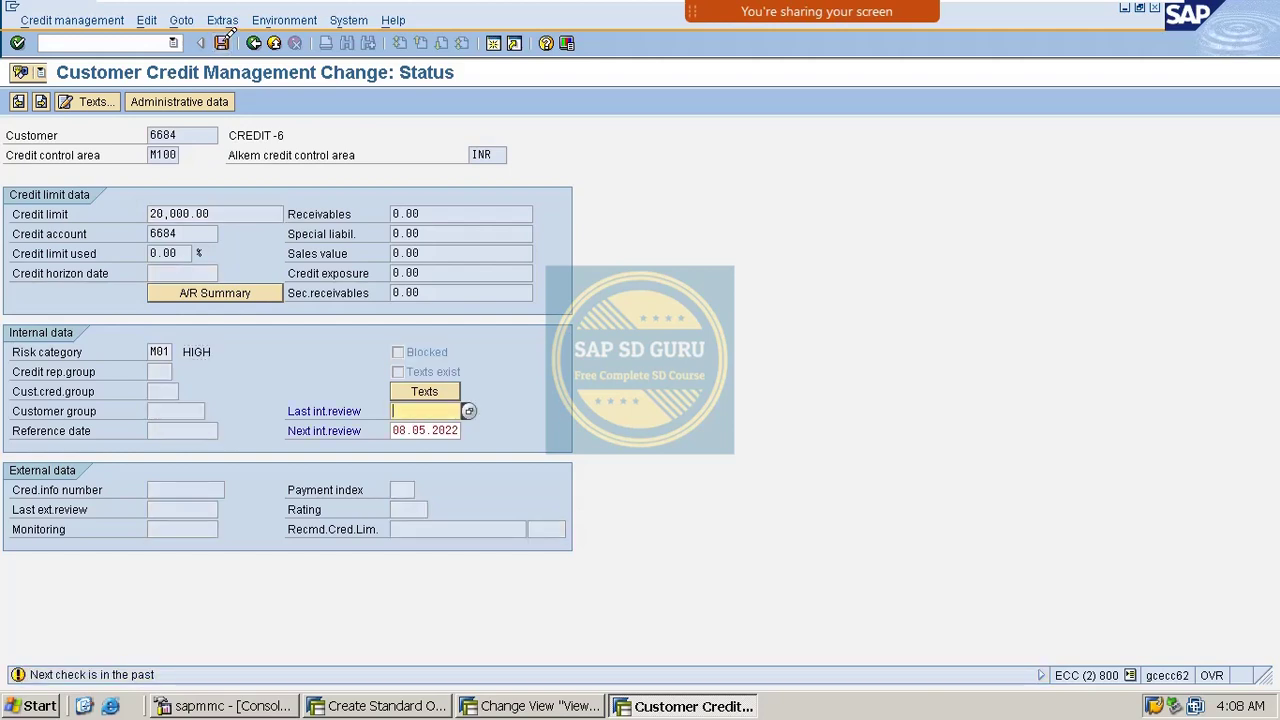
{"action": "left_click", "coordinate": [222, 42]}
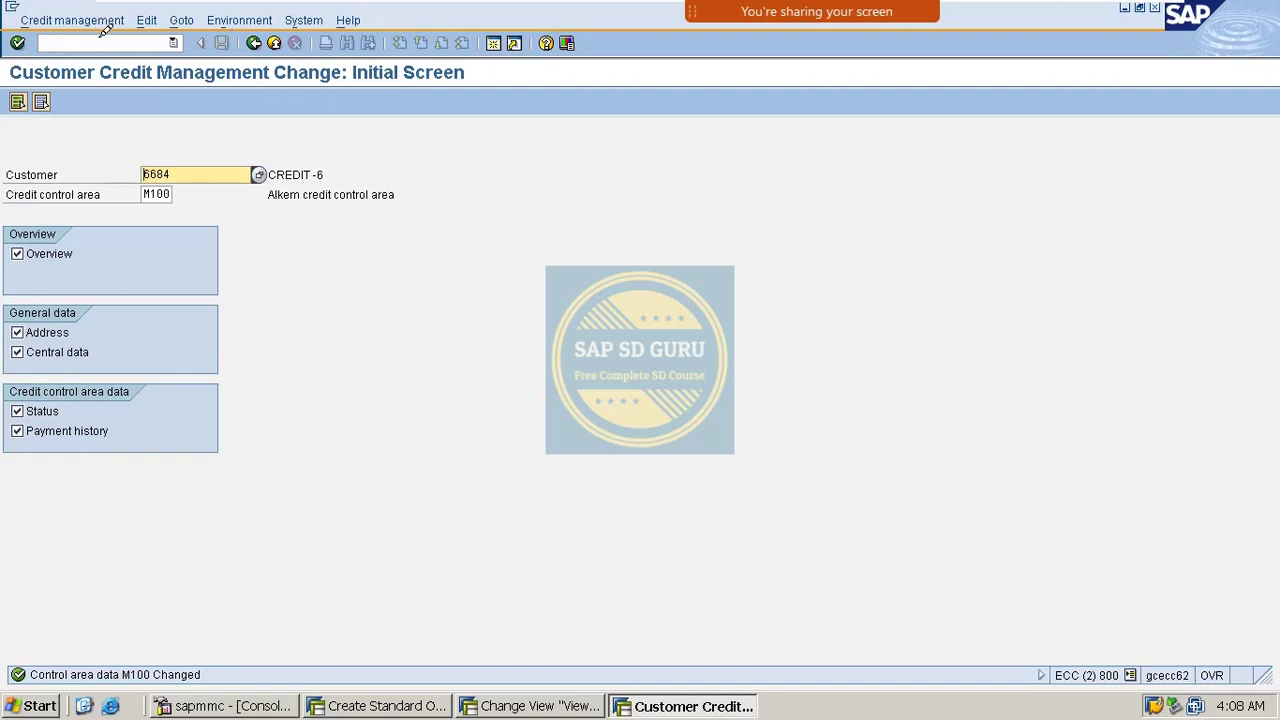
Step: In the automatic credit control details, activate the NextReview date check and remove the Critical fields check with its reaction and status block
{"action": "left_click", "coordinate": [573, 693]}
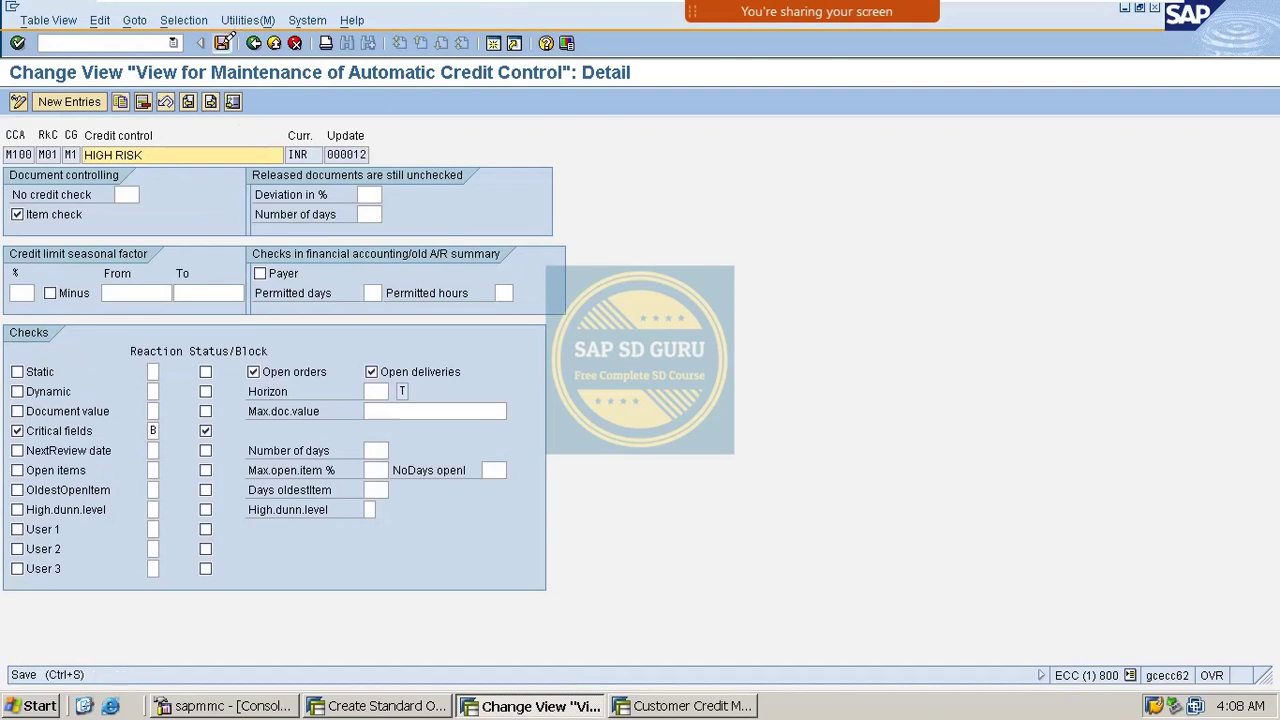
{"action": "left_click", "coordinate": [60, 448]}
{"action": "left_click", "coordinate": [48, 428]}
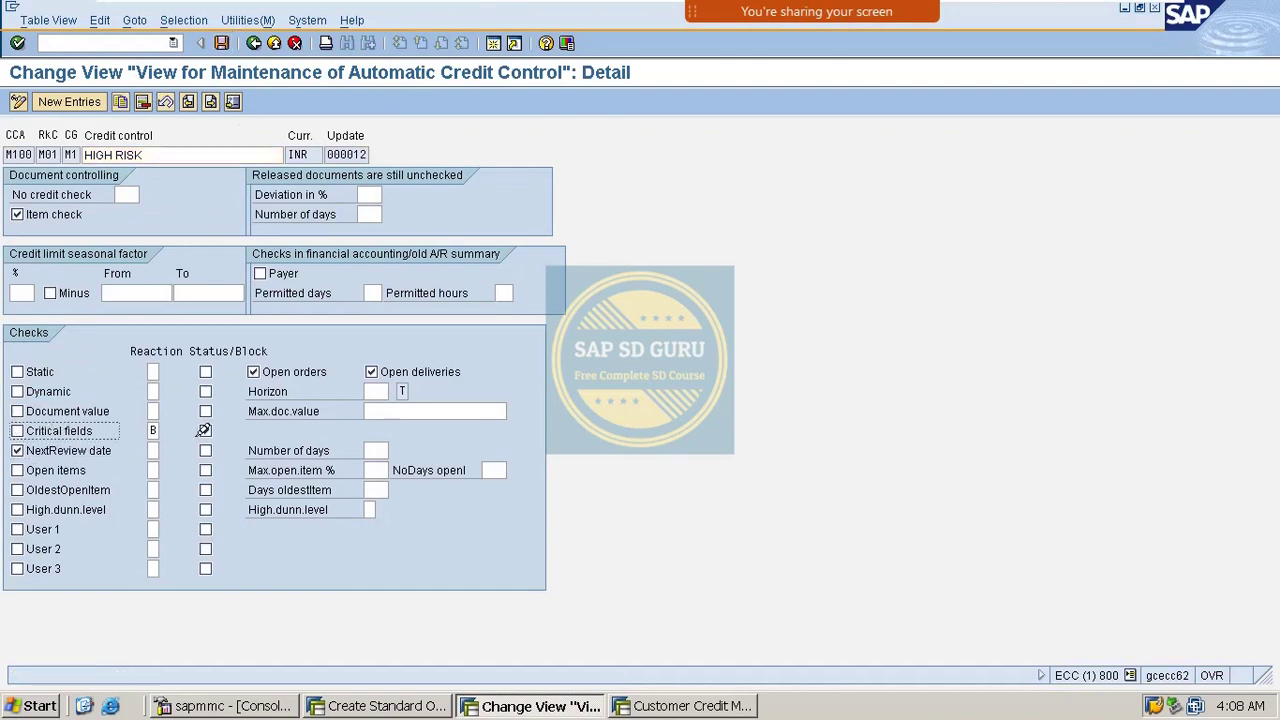
{"action": "left_click", "coordinate": [155, 430]}
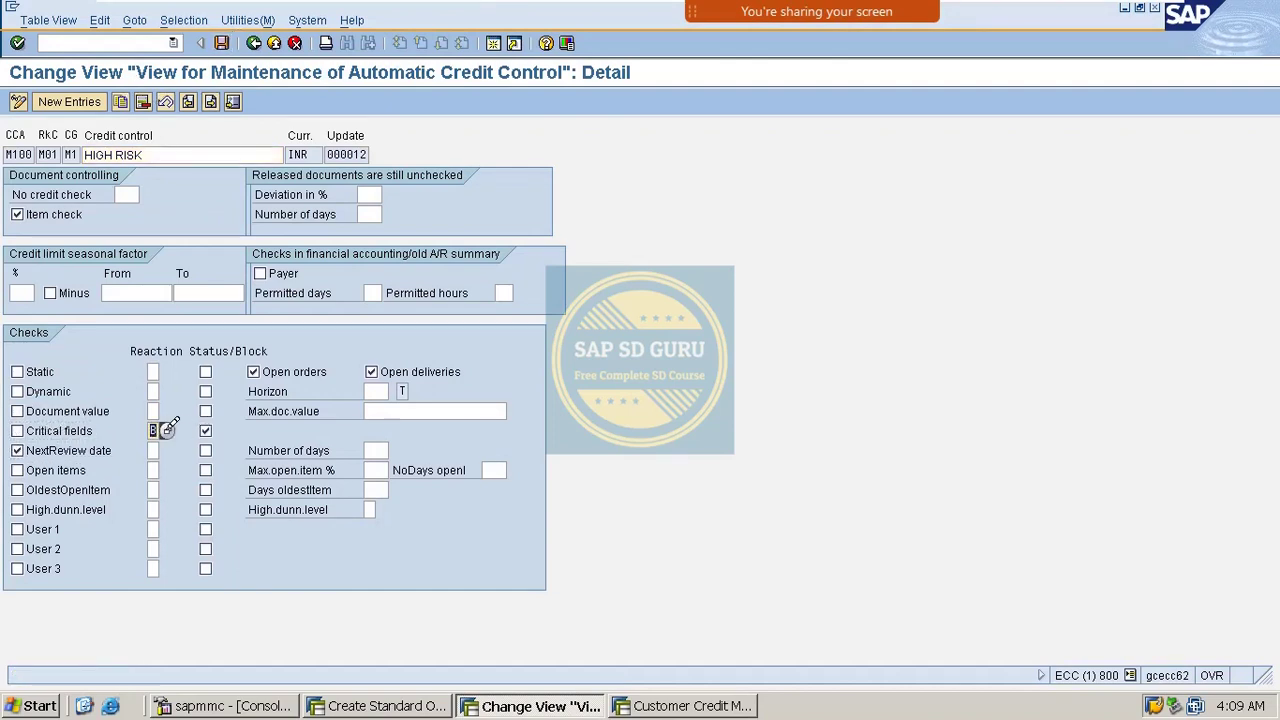
{"action": "key", "text": "BackSpace"}
{"action": "key", "text": "Tab"}
{"action": "key", "text": "space"}
Step: Give the NextReview date check reaction A, the status block and 1 as number of days, and save
{"action": "left_click", "coordinate": [155, 450]}
{"action": "key", "text": "F4"}
{"action": "double_click", "coordinate": [106, 156]}
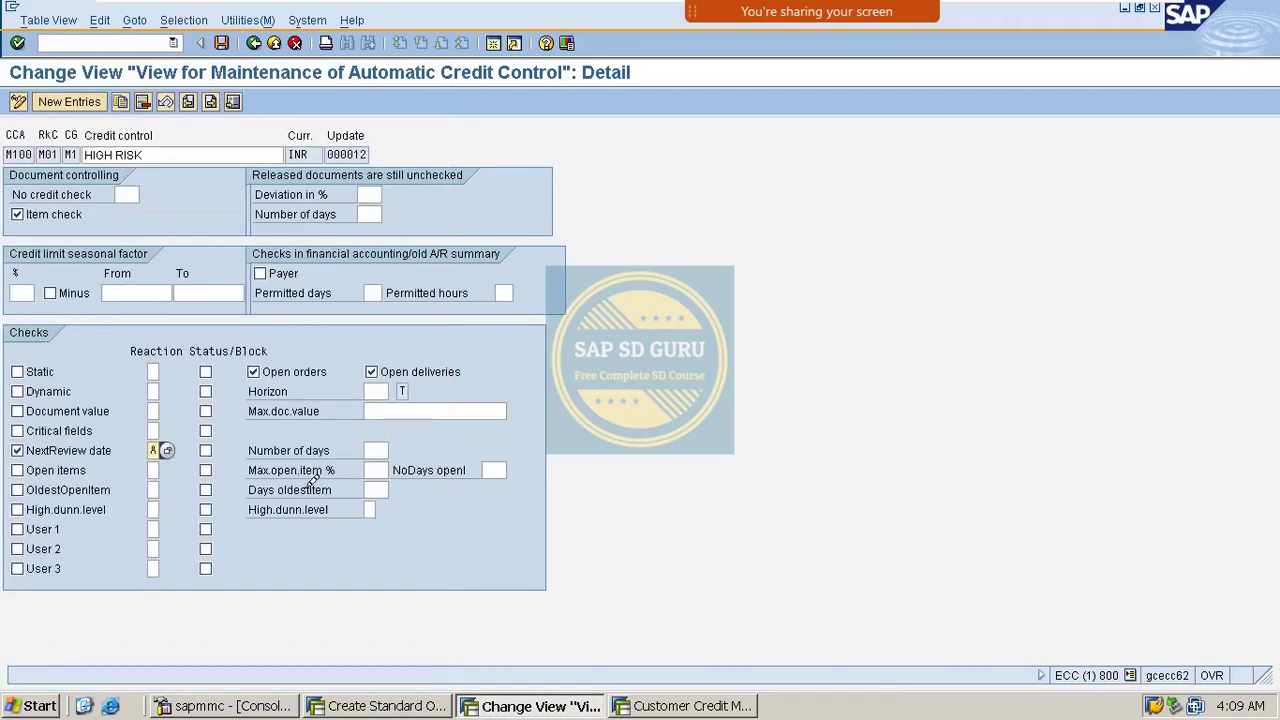
{"action": "left_click", "coordinate": [206, 450]}
{"action": "left_click", "coordinate": [372, 450]}
{"action": "type", "text": "1"}
{"action": "key", "text": "ctrl+s"}
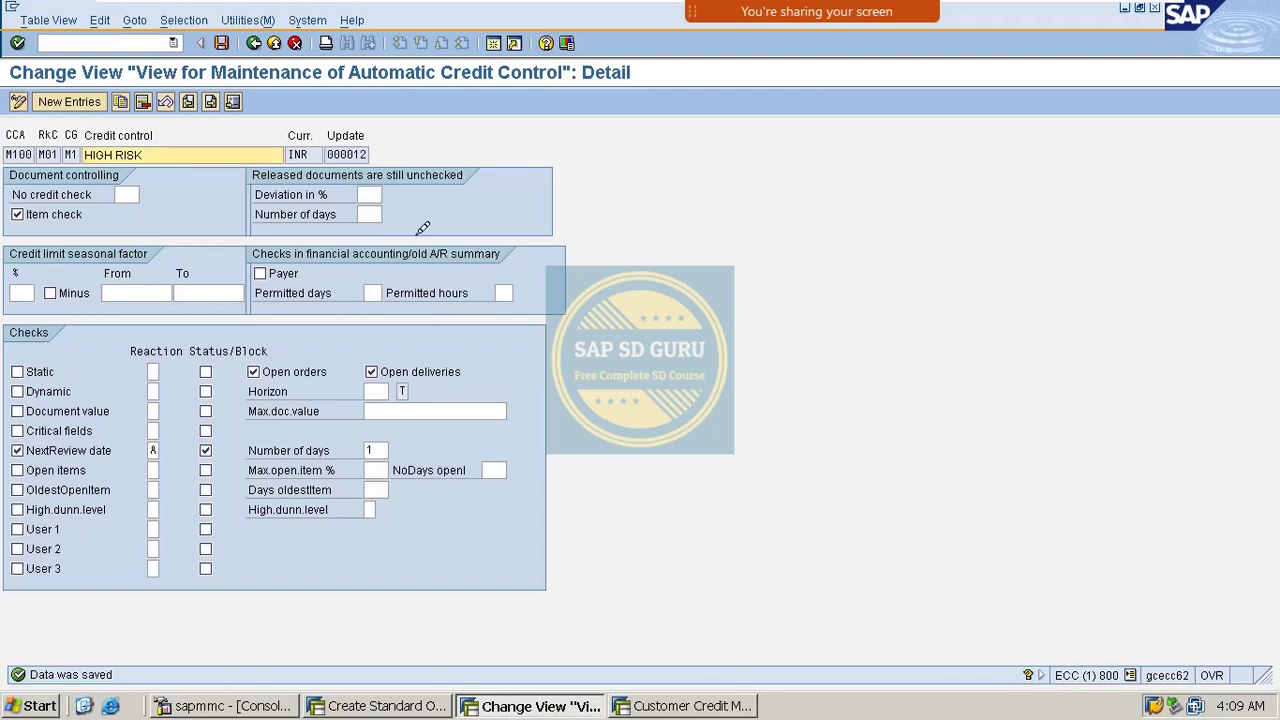
Step: Switch back to customer credit management and reopen the customer's status data for control area M100
{"action": "left_click", "coordinate": [648, 702]}
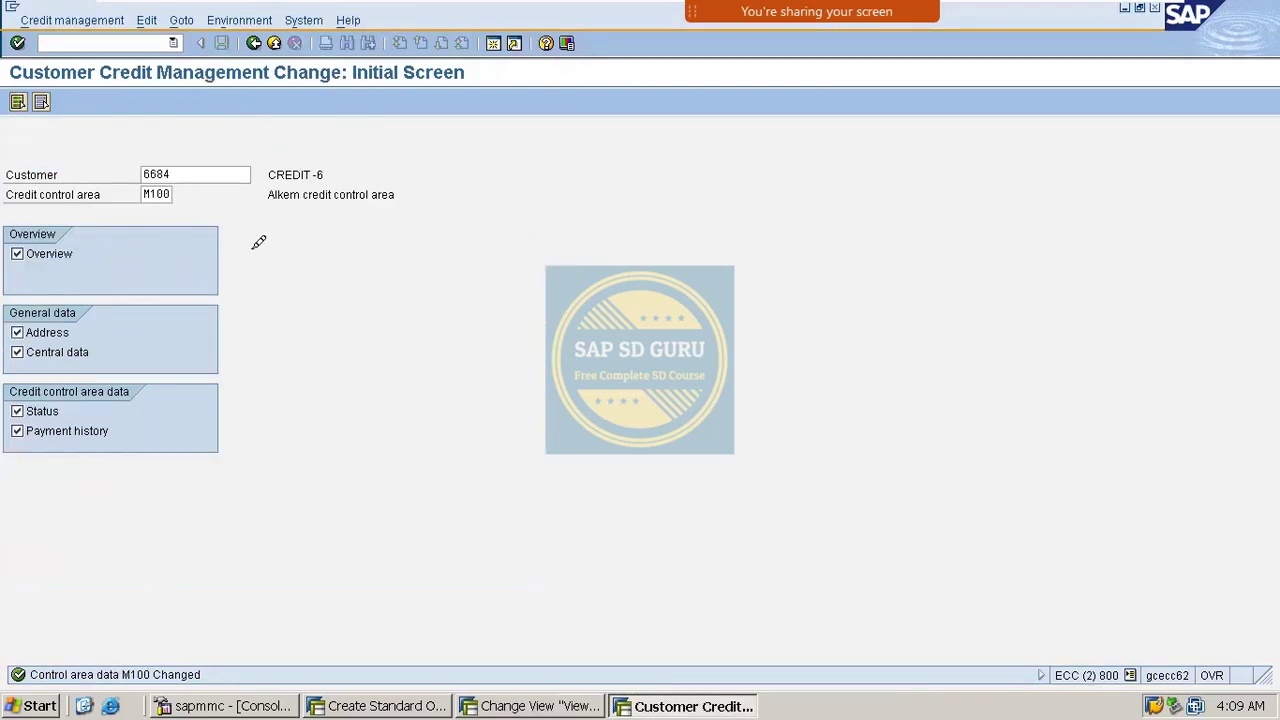
{"action": "key", "text": "Return"}
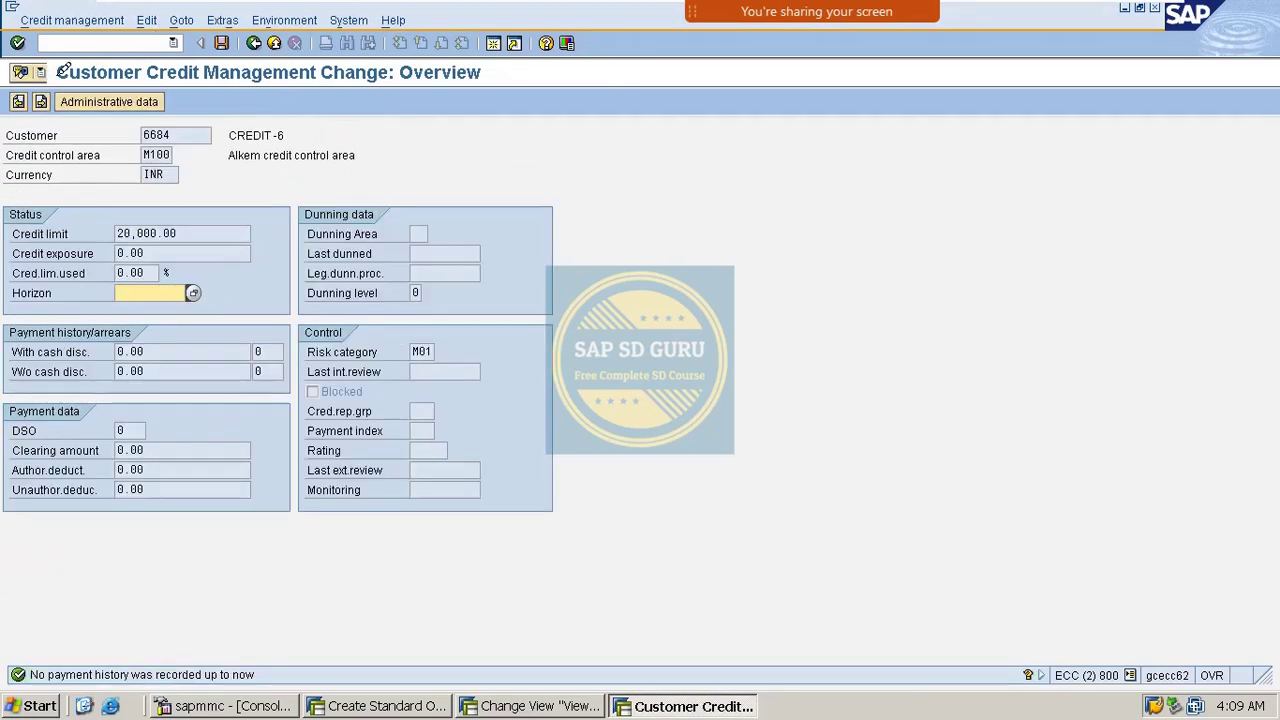
{"action": "left_click", "coordinate": [18, 101]}
{"action": "left_click", "coordinate": [42, 101]}
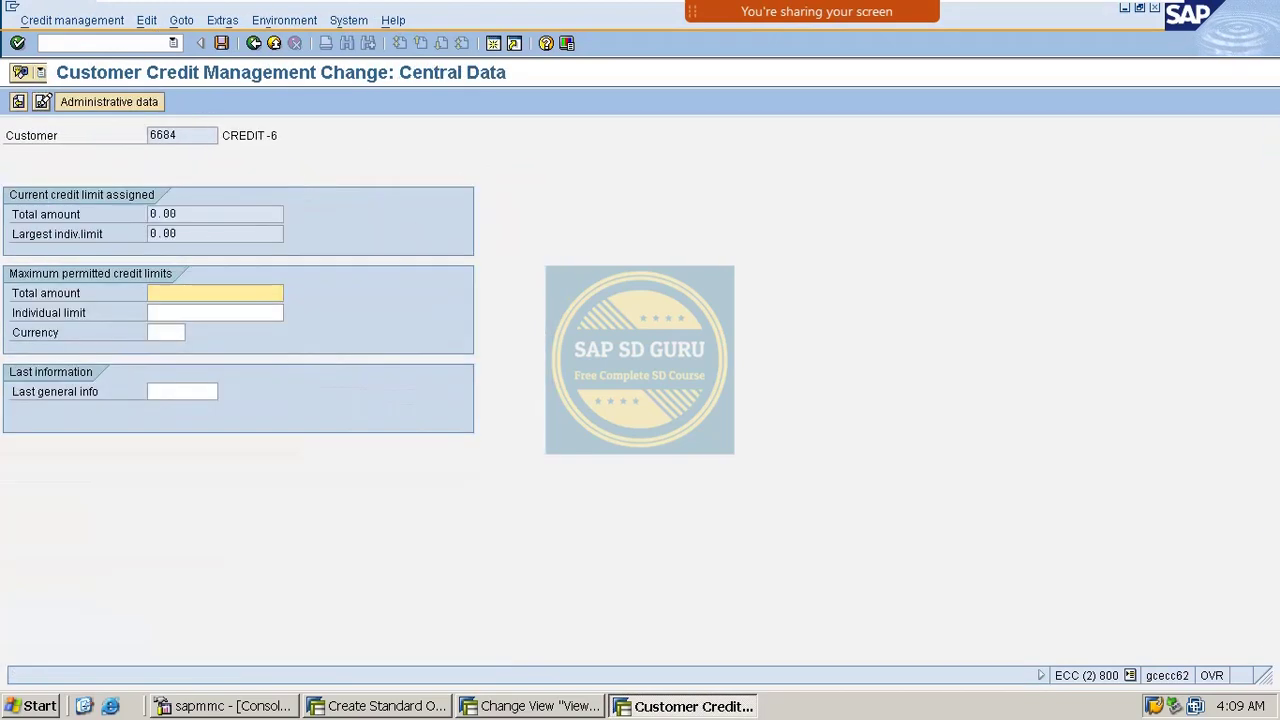
{"action": "left_click", "coordinate": [42, 101]}
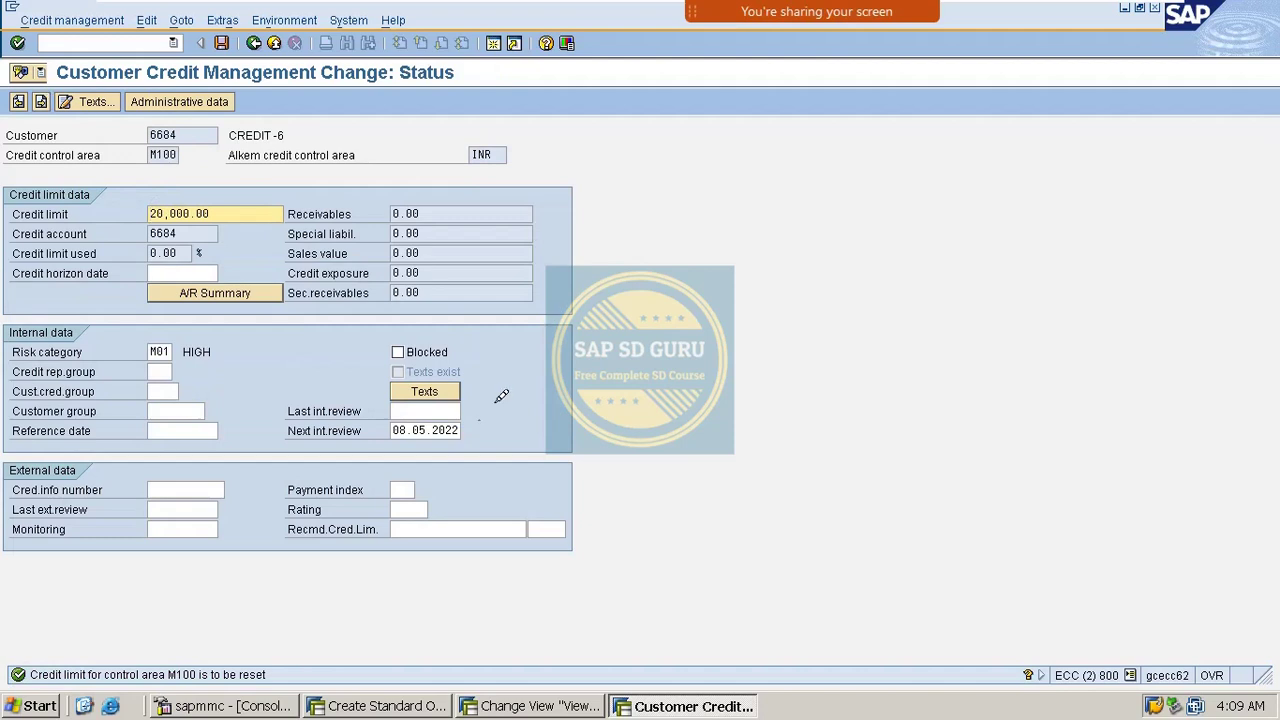
Step: Set the customer's next internal review date to 07.05.2022 and save the changed credit data
{"action": "left_click", "coordinate": [414, 427]}
{"action": "key", "text": "BackSpace"}
{"action": "key", "text": "Left"}
{"action": "key", "text": "Left"}
{"action": "type", "text": "7"}
{"action": "key", "text": "Return"}
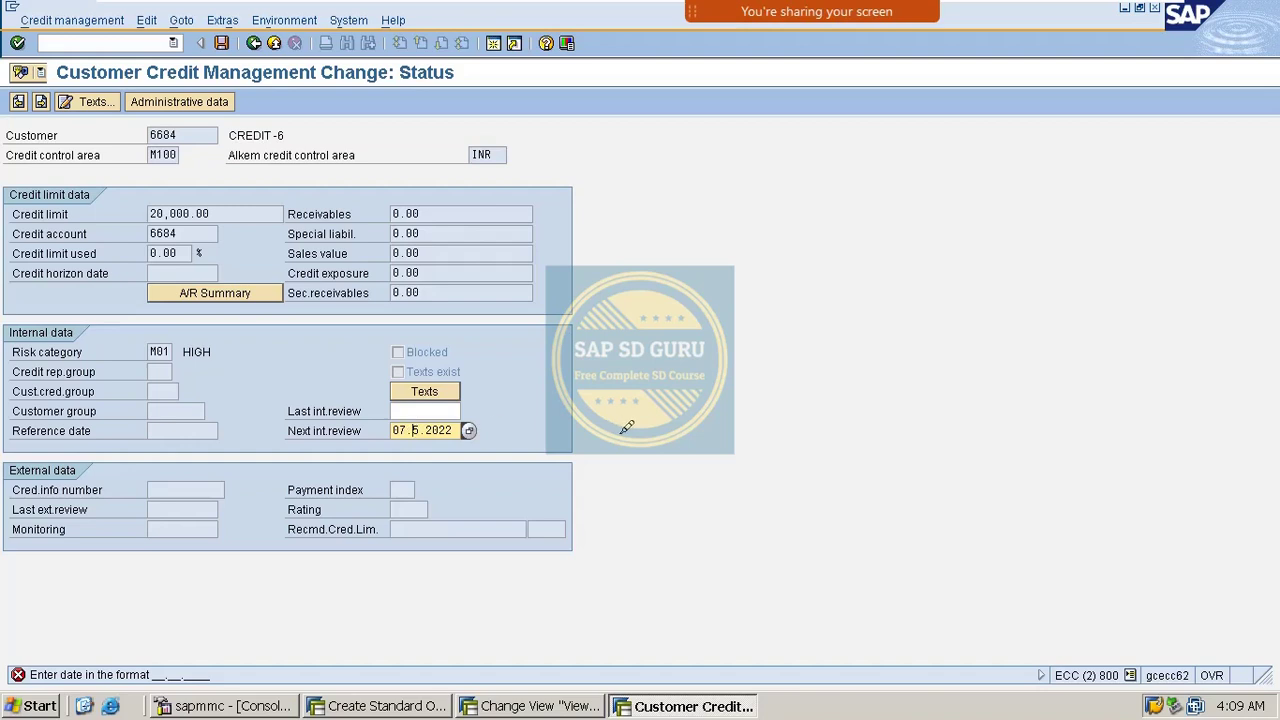
{"action": "type", "text": "05.2022"}
{"action": "key", "text": "Return"}
{"action": "key", "text": "Return"}
{"action": "key", "text": "Return"}
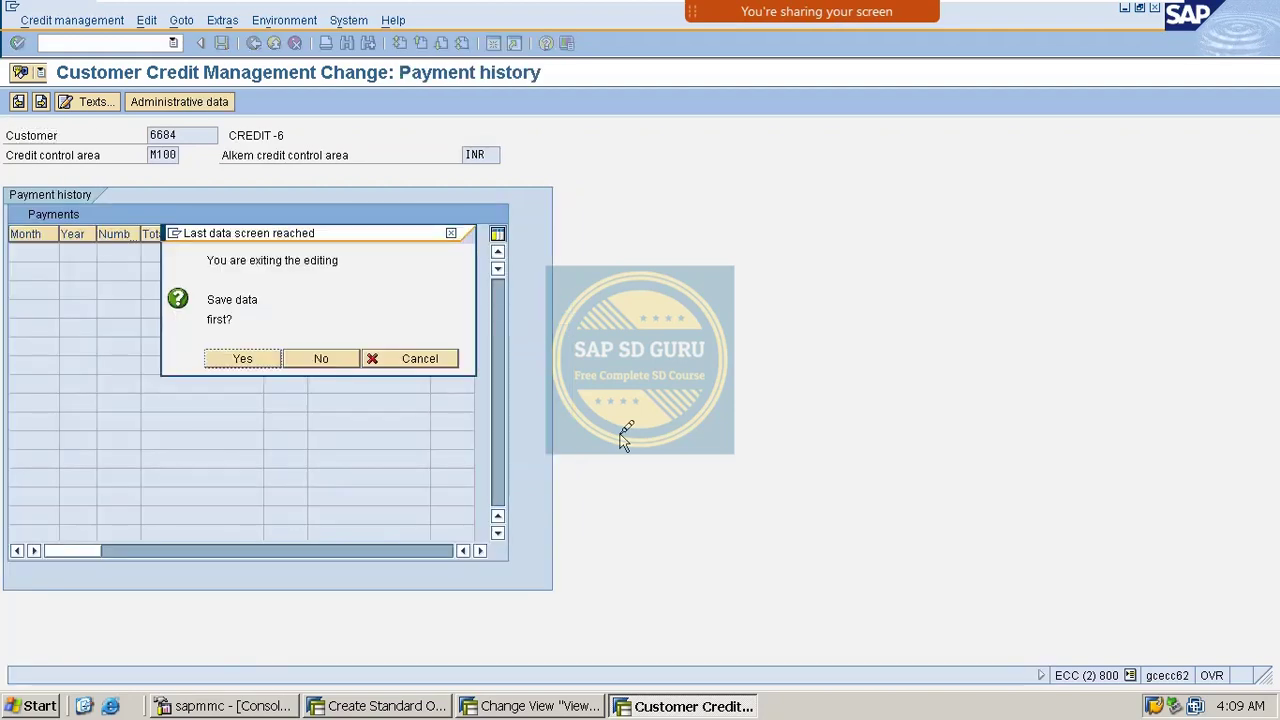
{"action": "key", "text": "Return"}
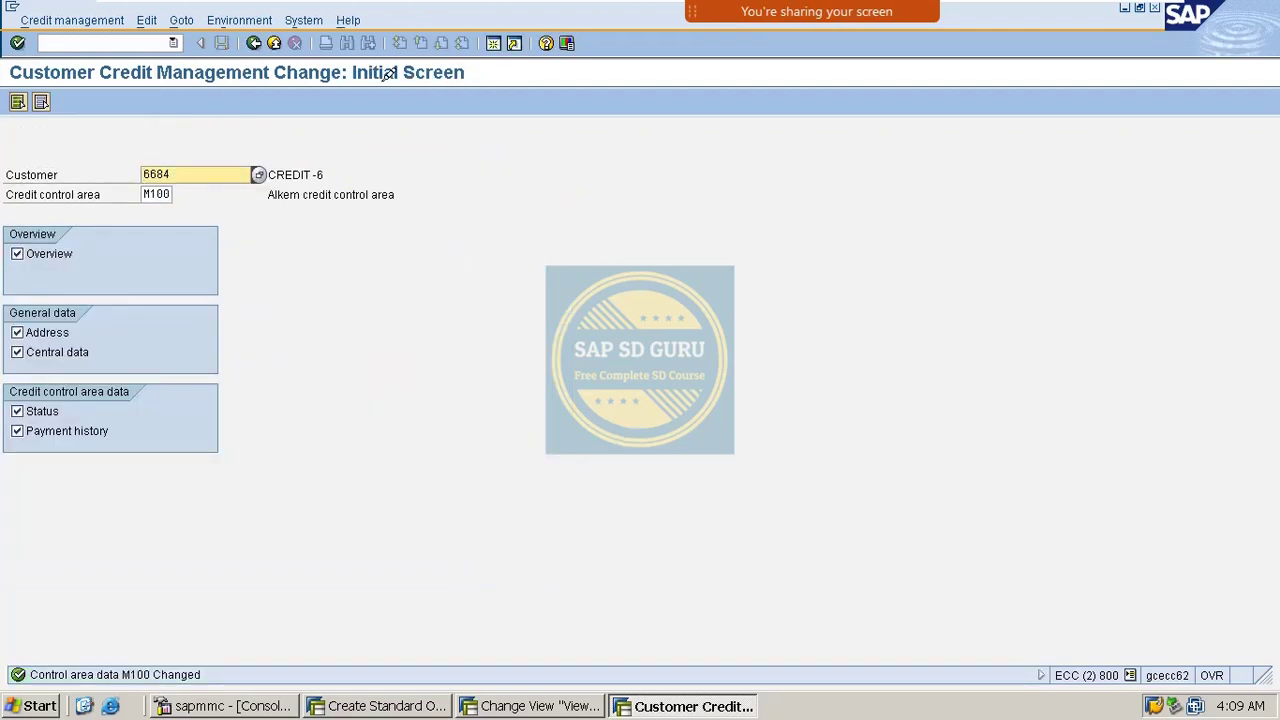
Step: Open sales order creation (VA01) in a new session and start an OR standard order for sales area M100 / M1 / M1
{"action": "left_click", "coordinate": [84, 42]}
{"action": "type", "text": "/nva01"}
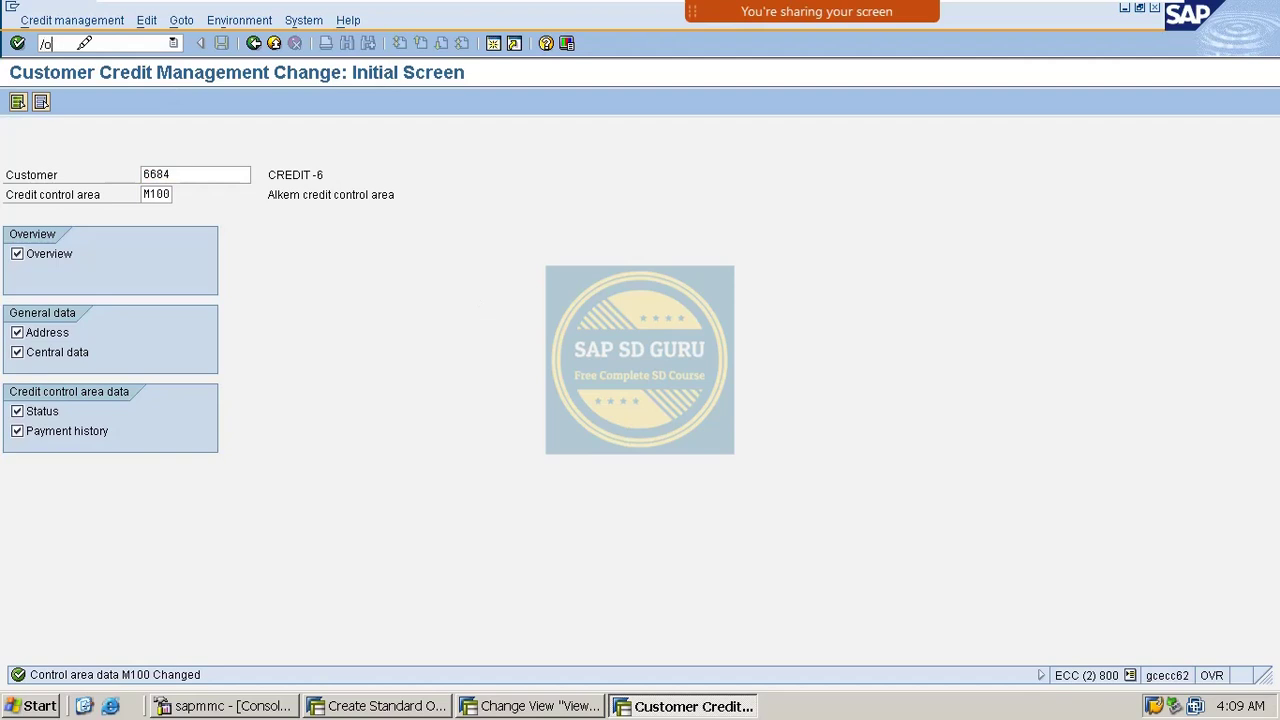
{"action": "key", "text": "Return"}
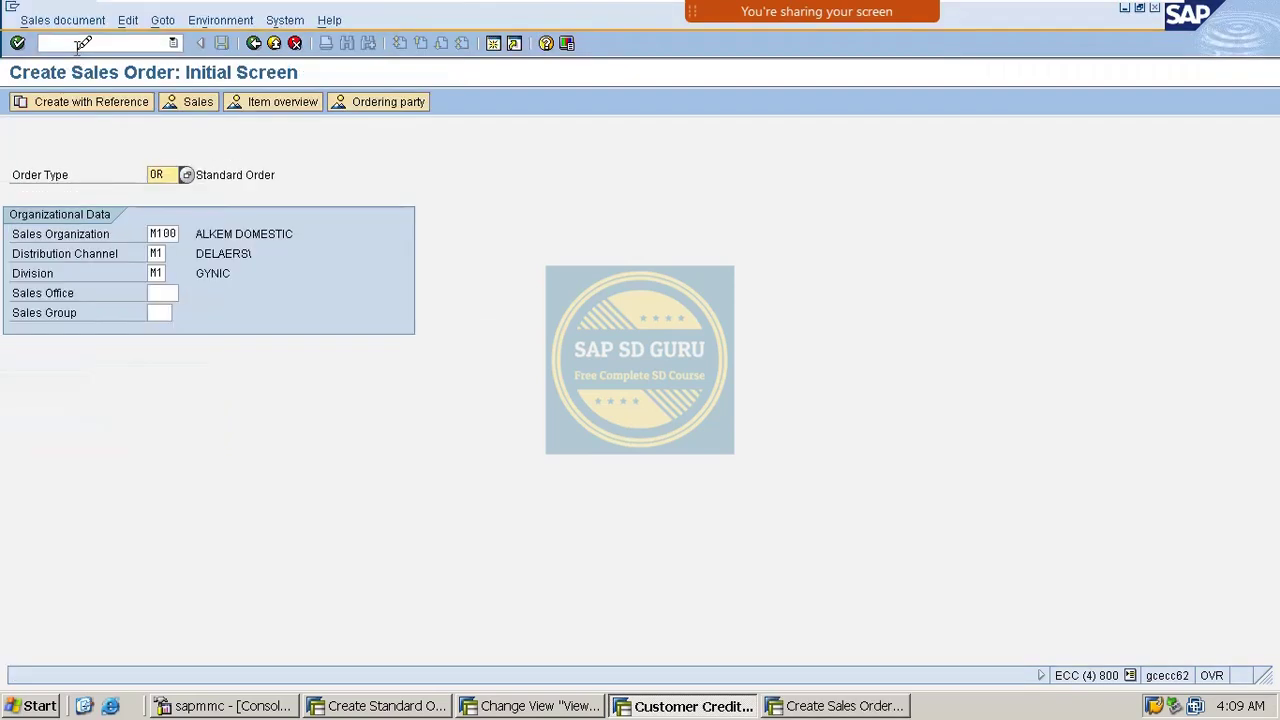
{"action": "key", "text": "Return"}
Step: Enter the customer as sold-to party in the standard order and examine the resulting credit check message
{"action": "key", "text": "BackSpace"}
{"action": "key", "text": "Down"}
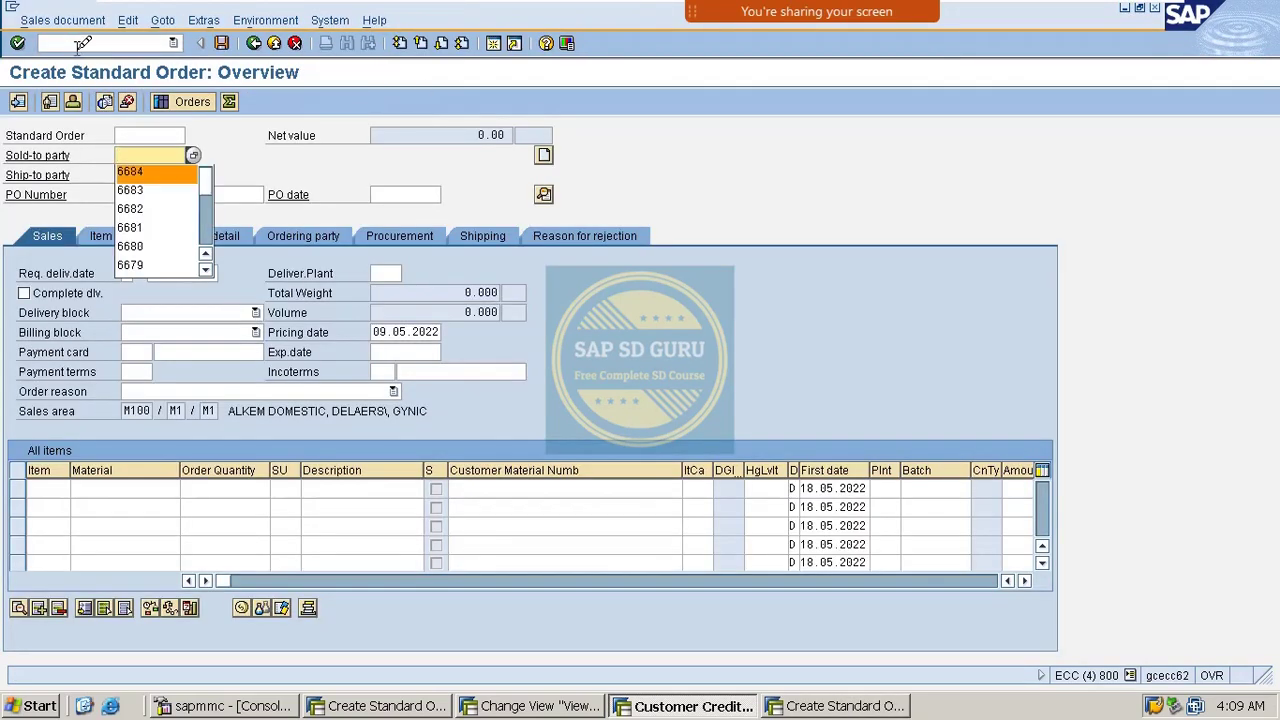
{"action": "key", "text": "Return"}
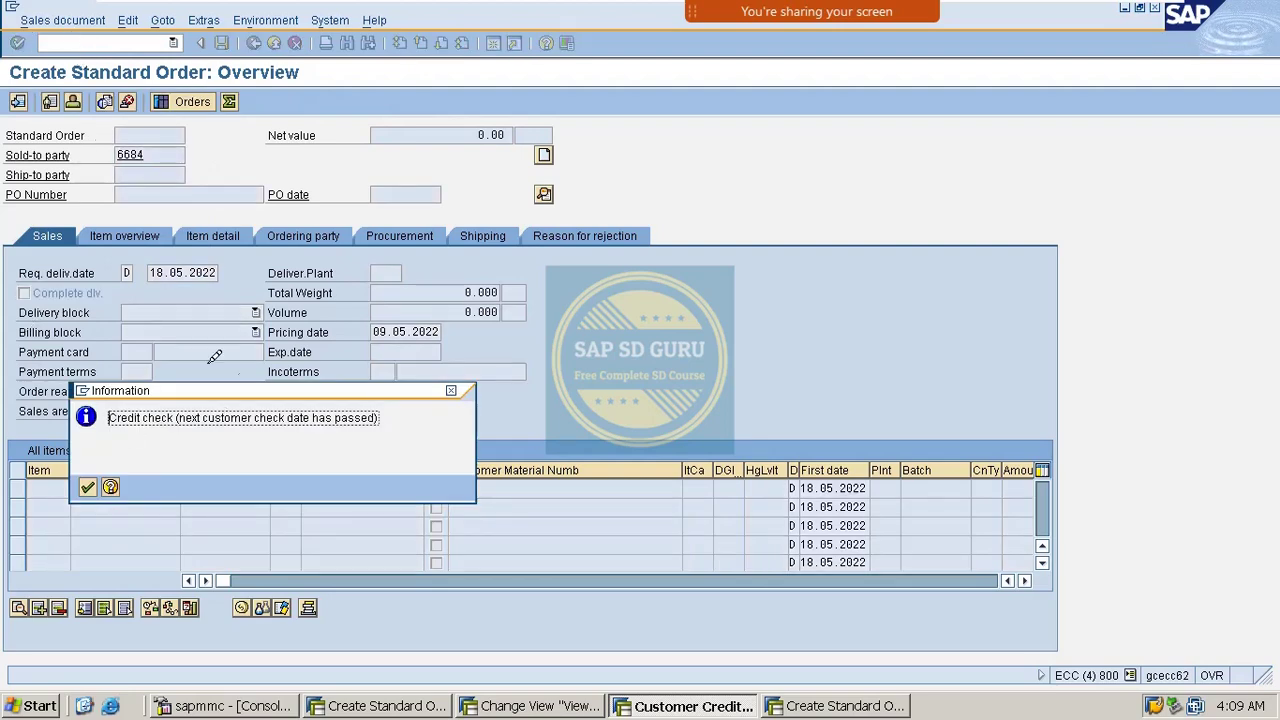
{"action": "left_click_drag", "start_coordinate": [300, 389], "coordinate": [748, 206]}
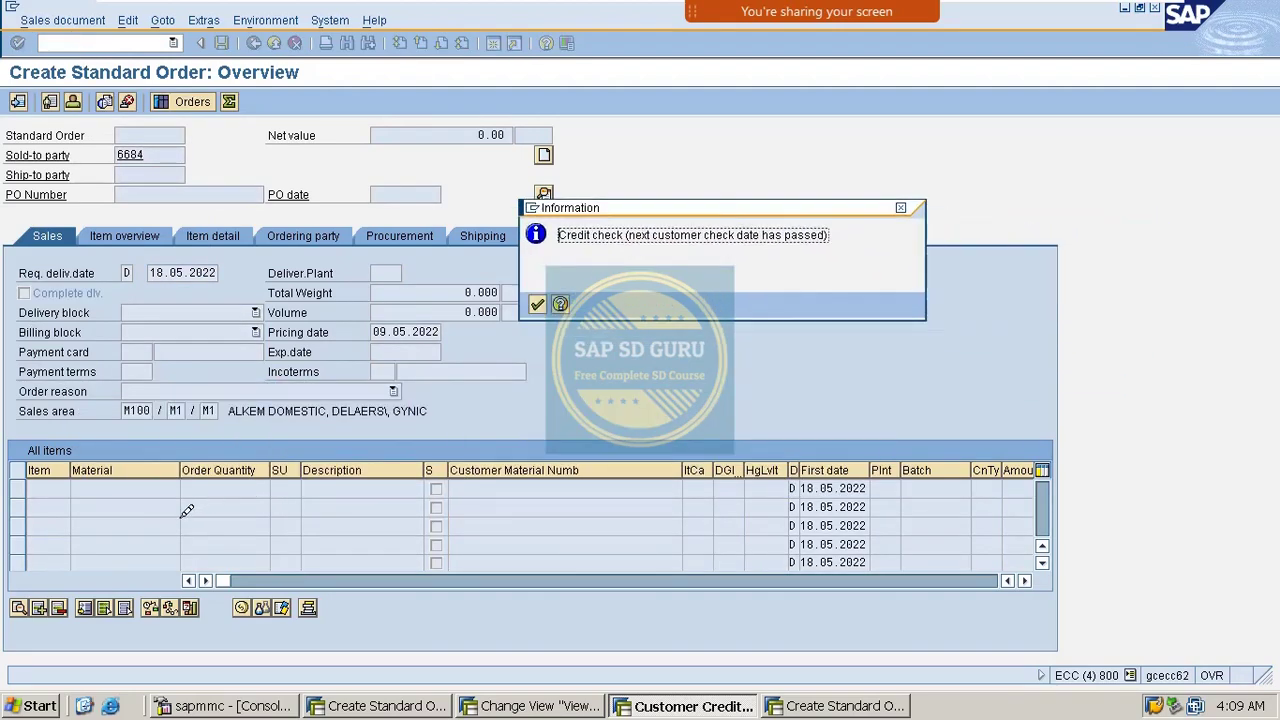
{"action": "left_click_drag", "start_coordinate": [566, 231], "coordinate": [735, 228]}
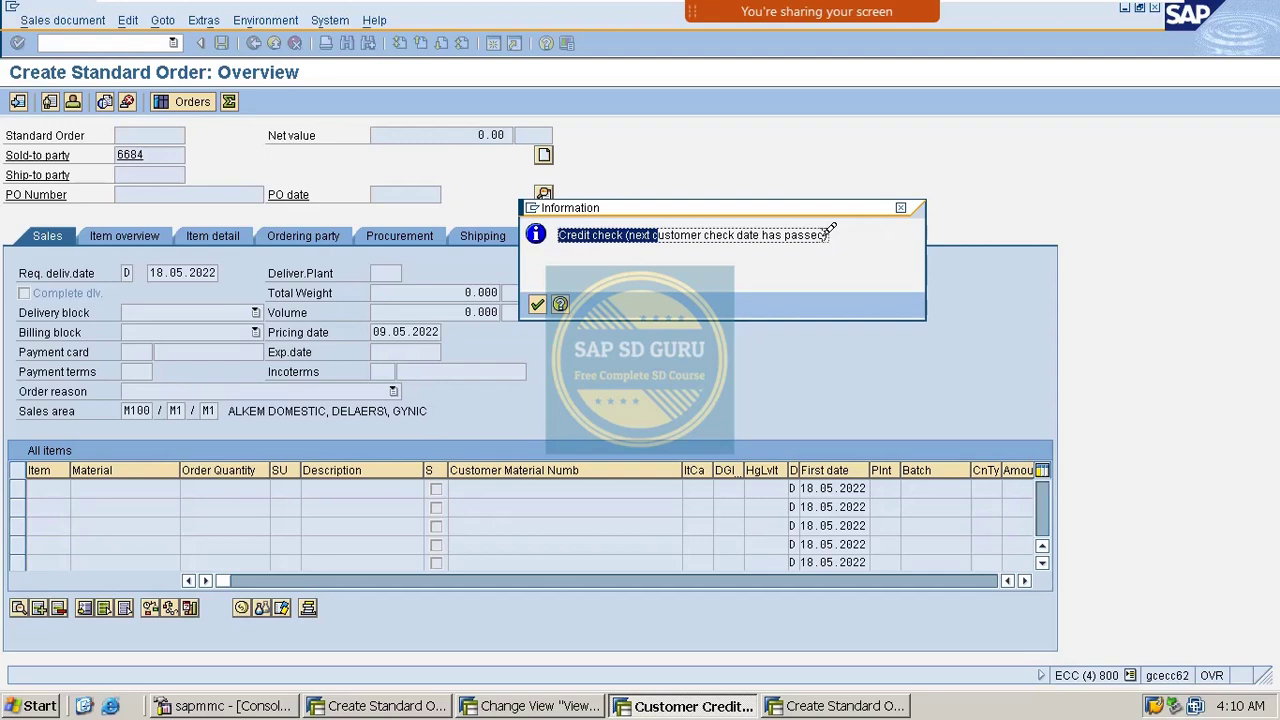
Step: Switch to the automatic credit control details, highlight the NextReview date's number of days and start annotating the shared screen
{"action": "key", "text": "alt+Tab"}
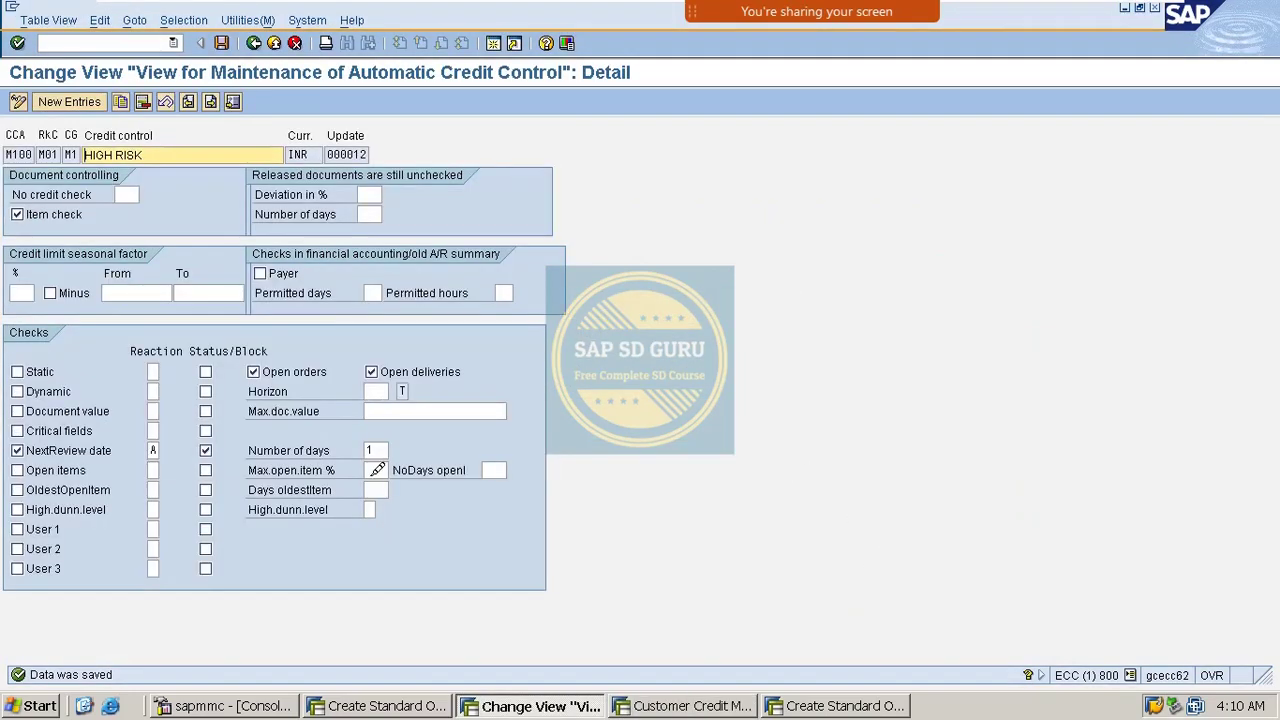
{"action": "left_click", "coordinate": [372, 450]}
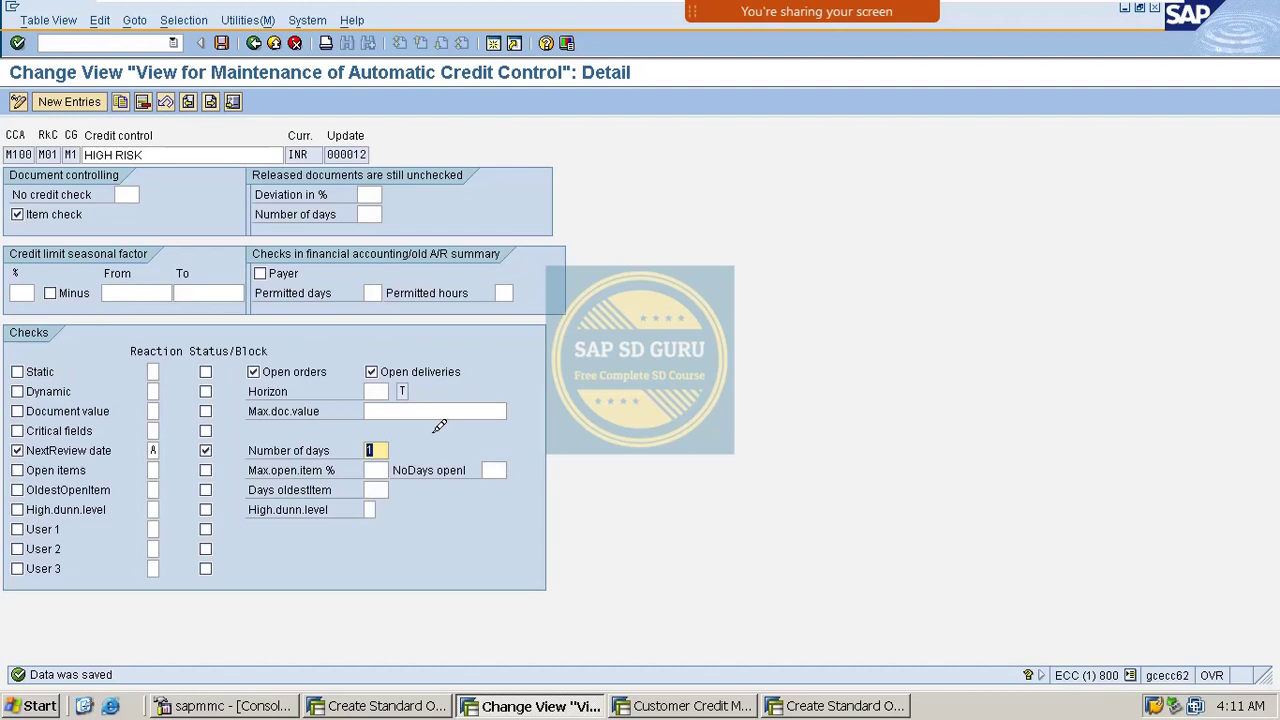
{"action": "mouse_move", "coordinate": [845, 30]}
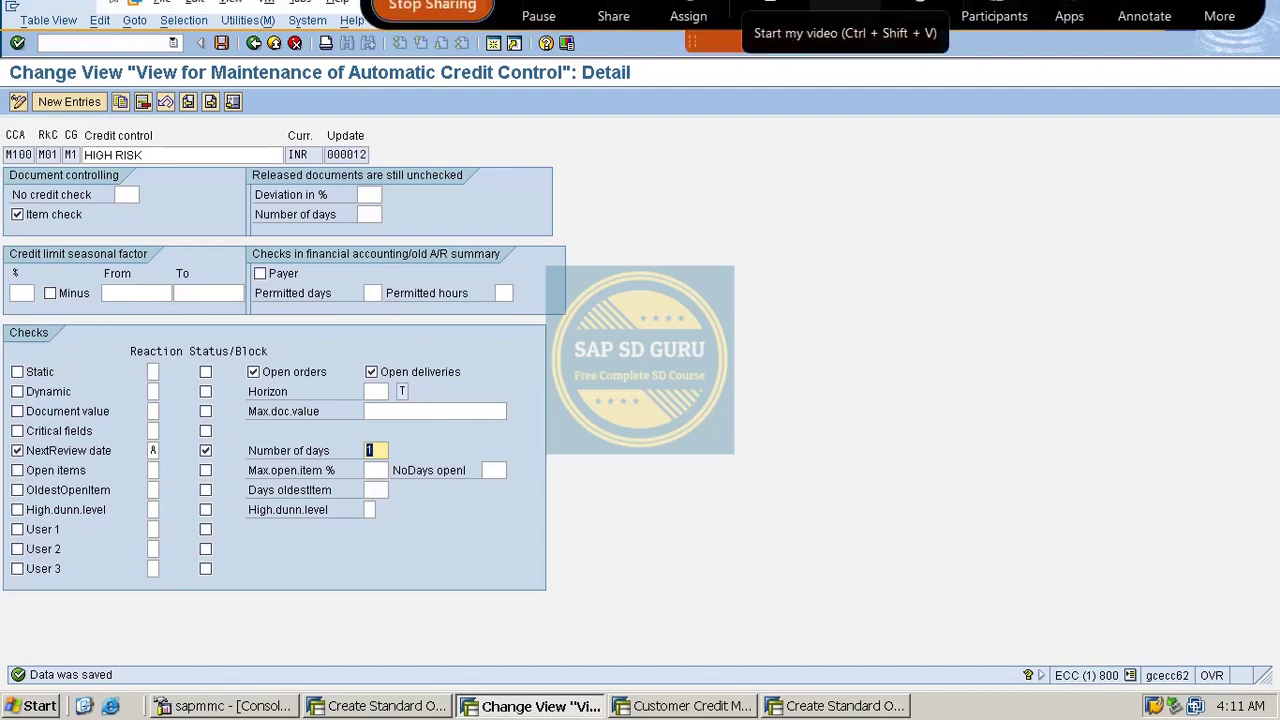
{"action": "left_click", "coordinate": [1148, 40]}
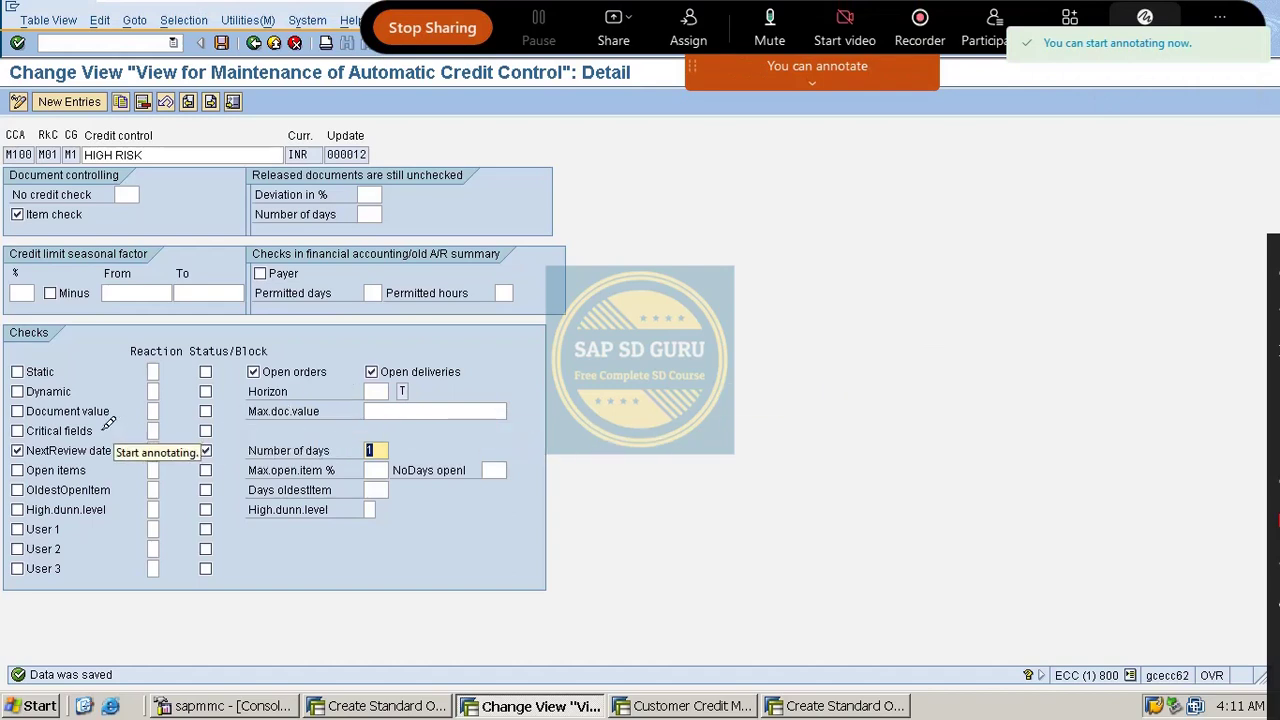
Step: Mark the NextReview date row with red annotation strokes and underline the Automatic Credit Control title twice
{"action": "mouse_move", "coordinate": [242, 432]}
{"action": "left_mouse_down"}
{"action": "mouse_move", "coordinate": [254, 442]}
{"action": "mouse_move", "coordinate": [368, 397]}
{"action": "left_mouse_up"}
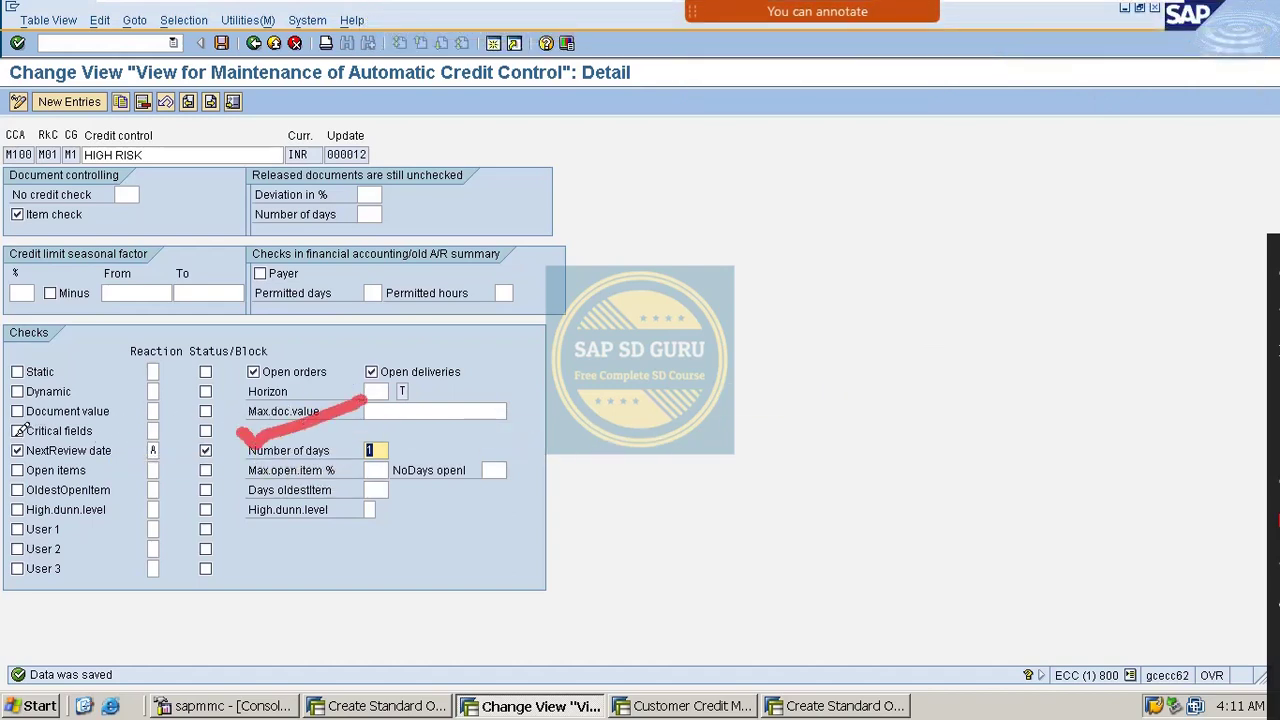
{"action": "mouse_move", "coordinate": [2, 432]}
{"action": "left_mouse_down"}
{"action": "mouse_move", "coordinate": [115, 418]}
{"action": "mouse_move", "coordinate": [246, 434]}
{"action": "left_mouse_up"}
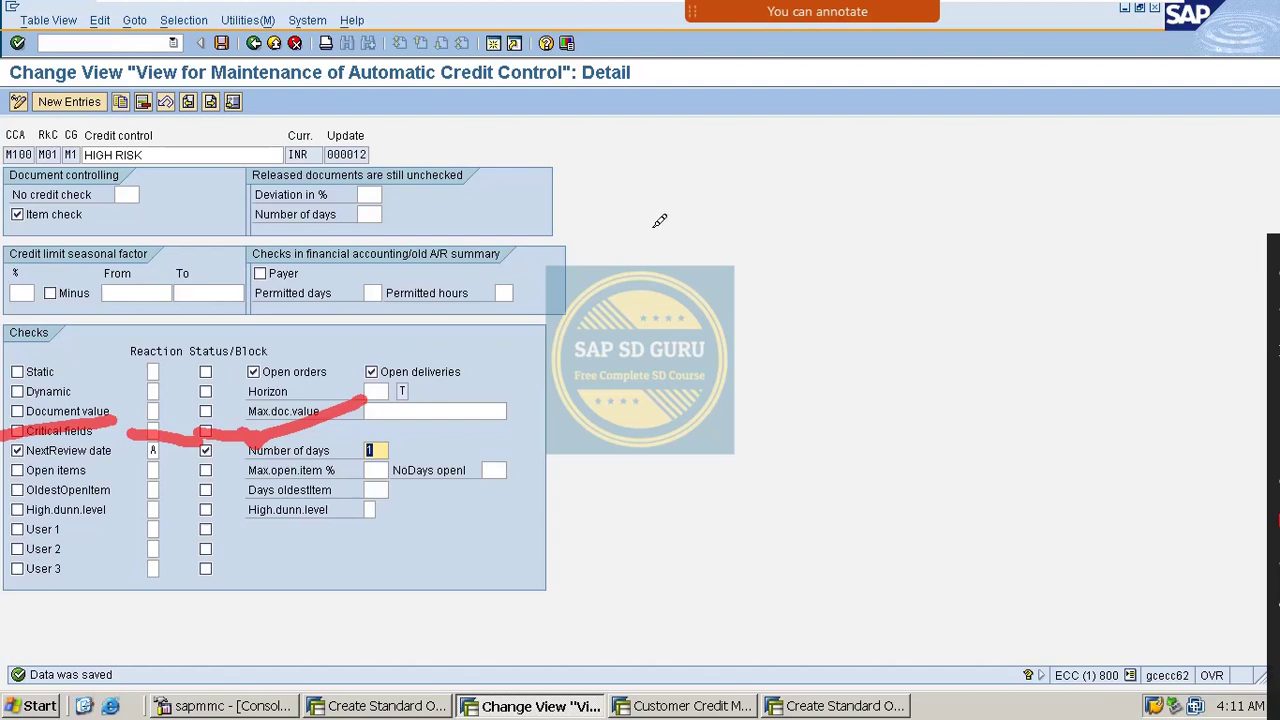
{"action": "left_click_drag", "start_coordinate": [360, 104], "coordinate": [533, 90]}
{"action": "left_click_drag", "start_coordinate": [412, 132], "coordinate": [568, 98]}
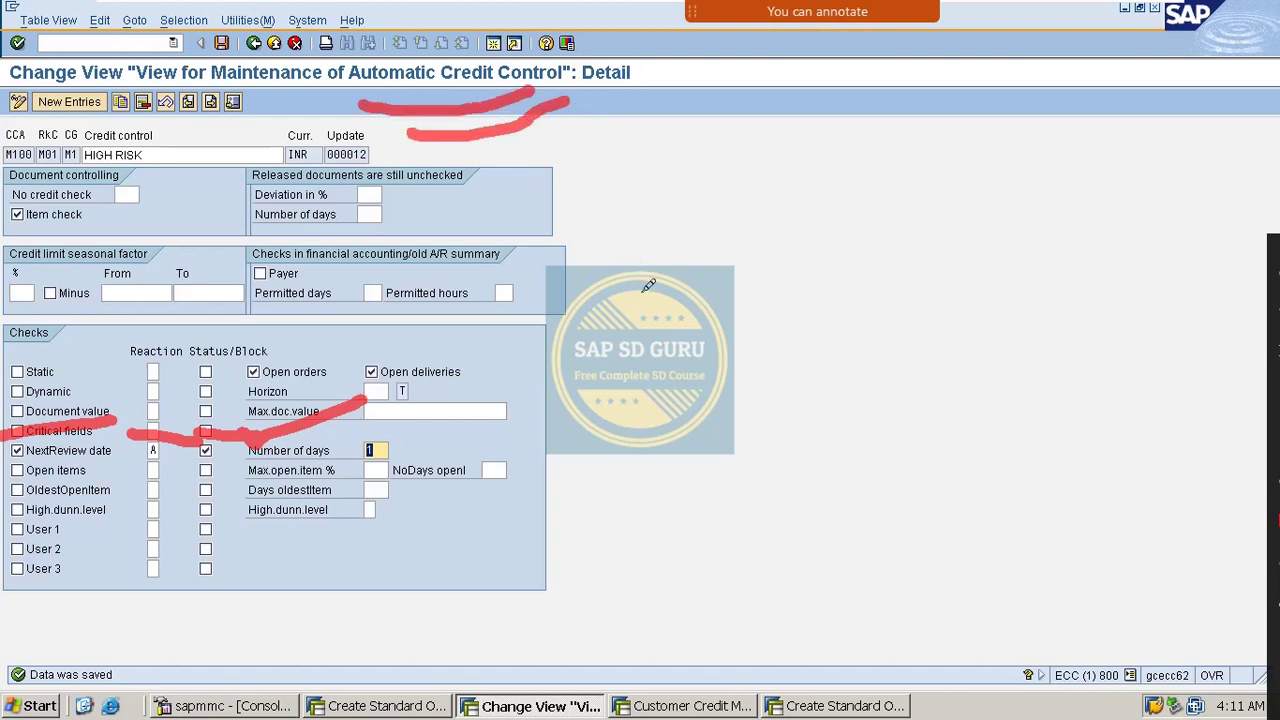
Step: Draw four red check marks enclosed by two large brackets in the blank area, with an arrow pointing away from them
{"action": "mouse_move", "coordinate": [702, 252]}
{"action": "left_mouse_down"}
{"action": "mouse_move", "coordinate": [727, 264]}
{"action": "mouse_move", "coordinate": [808, 207]}
{"action": "left_mouse_up"}
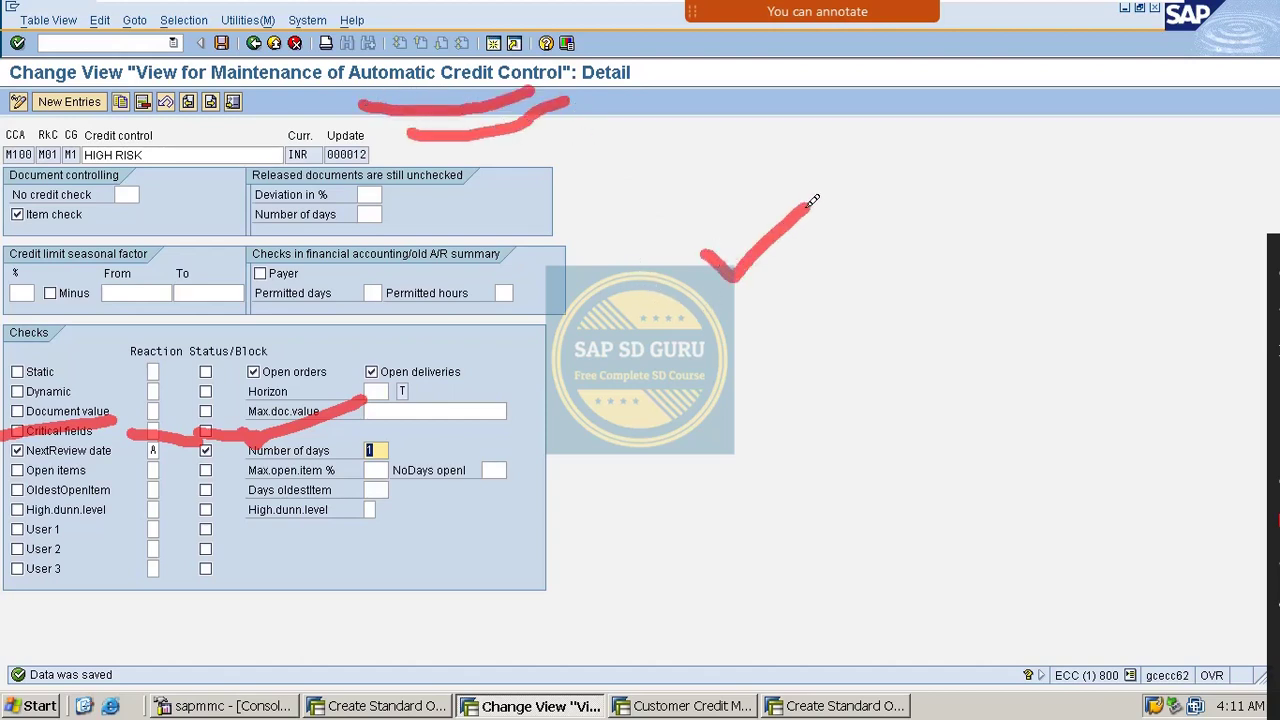
{"action": "left_click_drag", "start_coordinate": [740, 300], "coordinate": [806, 273]}
{"action": "left_click_drag", "start_coordinate": [781, 361], "coordinate": [873, 323]}
{"action": "left_click_drag", "start_coordinate": [799, 425], "coordinate": [905, 393]}
{"action": "mouse_move", "coordinate": [672, 184]}
{"action": "left_mouse_down"}
{"action": "mouse_move", "coordinate": [648, 198]}
{"action": "mouse_move", "coordinate": [800, 590]}
{"action": "left_mouse_up"}
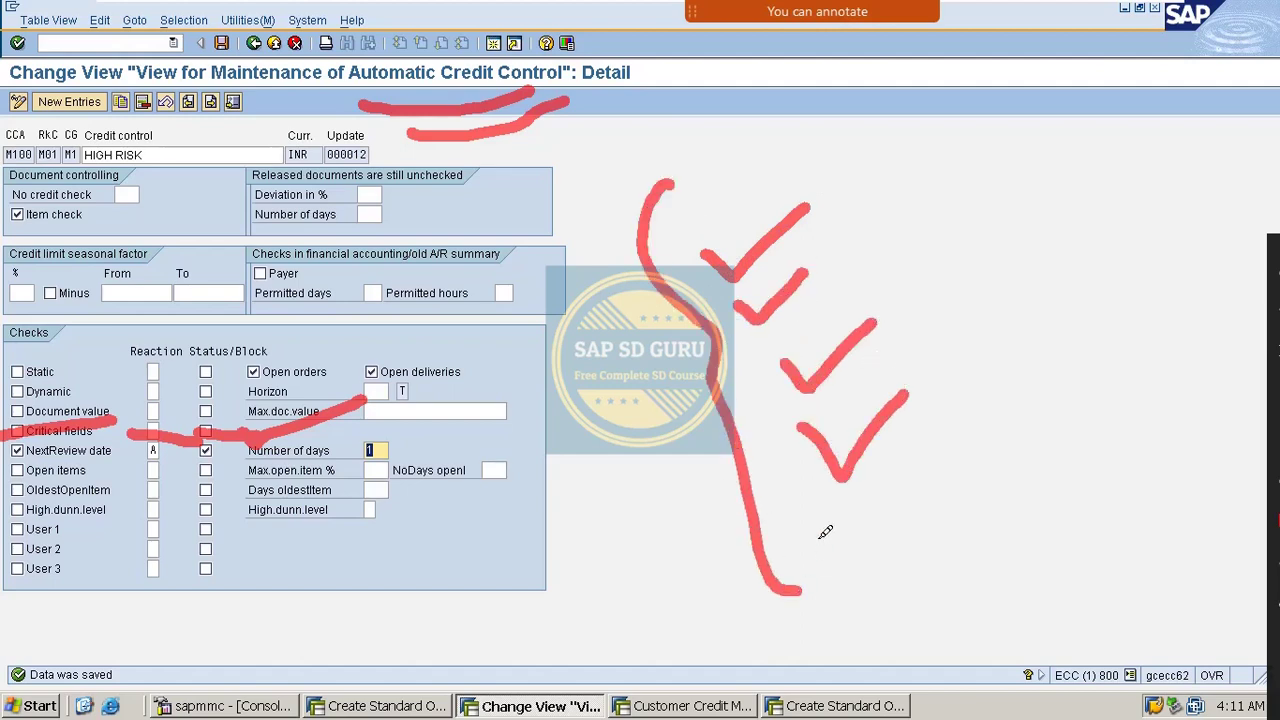
{"action": "mouse_move", "coordinate": [923, 182]}
{"action": "left_mouse_down"}
{"action": "mouse_move", "coordinate": [1033, 333]}
{"action": "mouse_move", "coordinate": [1050, 496]}
{"action": "left_mouse_up"}
{"action": "left_click_drag", "start_coordinate": [1078, 372], "coordinate": [1140, 348]}
{"action": "mouse_move", "coordinate": [1103, 326]}
{"action": "left_mouse_down"}
{"action": "mouse_move", "coordinate": [1157, 349]}
{"action": "mouse_move", "coordinate": [1148, 388]}
{"action": "left_mouse_up"}
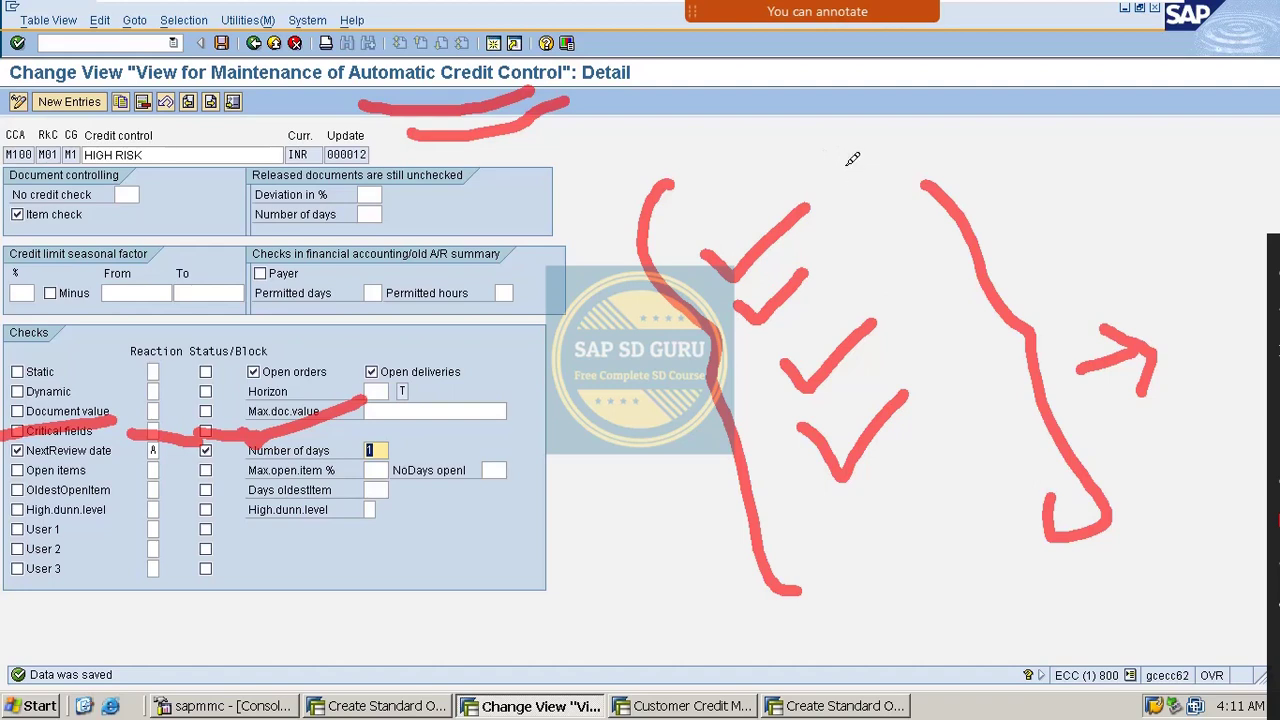
Step: Handwrite three lines of red notes beside the check marks, beginning with "Pay" and "Audit"
{"action": "mouse_move", "coordinate": [852, 158]}
{"action": "left_mouse_down"}
{"action": "mouse_move", "coordinate": [863, 210]}
{"action": "mouse_move", "coordinate": [878, 150]}
{"action": "mouse_move", "coordinate": [915, 152]}
{"action": "mouse_move", "coordinate": [962, 114]}
{"action": "mouse_move", "coordinate": [976, 155]}
{"action": "left_mouse_up"}
{"action": "mouse_move", "coordinate": [872, 232]}
{"action": "left_mouse_down"}
{"action": "mouse_move", "coordinate": [893, 268]}
{"action": "mouse_move", "coordinate": [980, 206]}
{"action": "mouse_move", "coordinate": [1064, 184]}
{"action": "left_mouse_up"}
{"action": "left_click", "coordinate": [1055, 152]}
{"action": "left_click_drag", "start_coordinate": [1100, 144], "coordinate": [1104, 218]}
{"action": "left_click_drag", "start_coordinate": [1136, 152], "coordinate": [1128, 212]}
{"action": "mouse_move", "coordinate": [916, 330]}
{"action": "left_mouse_down"}
{"action": "mouse_move", "coordinate": [936, 356]}
{"action": "mouse_move", "coordinate": [960, 282]}
{"action": "left_mouse_up"}
{"action": "mouse_move", "coordinate": [945, 338]}
{"action": "left_mouse_down"}
{"action": "mouse_move", "coordinate": [980, 308]}
{"action": "mouse_move", "coordinate": [976, 276]}
{"action": "mouse_move", "coordinate": [1050, 286]}
{"action": "mouse_move", "coordinate": [1123, 259]}
{"action": "mouse_move", "coordinate": [1185, 278]}
{"action": "left_mouse_up"}
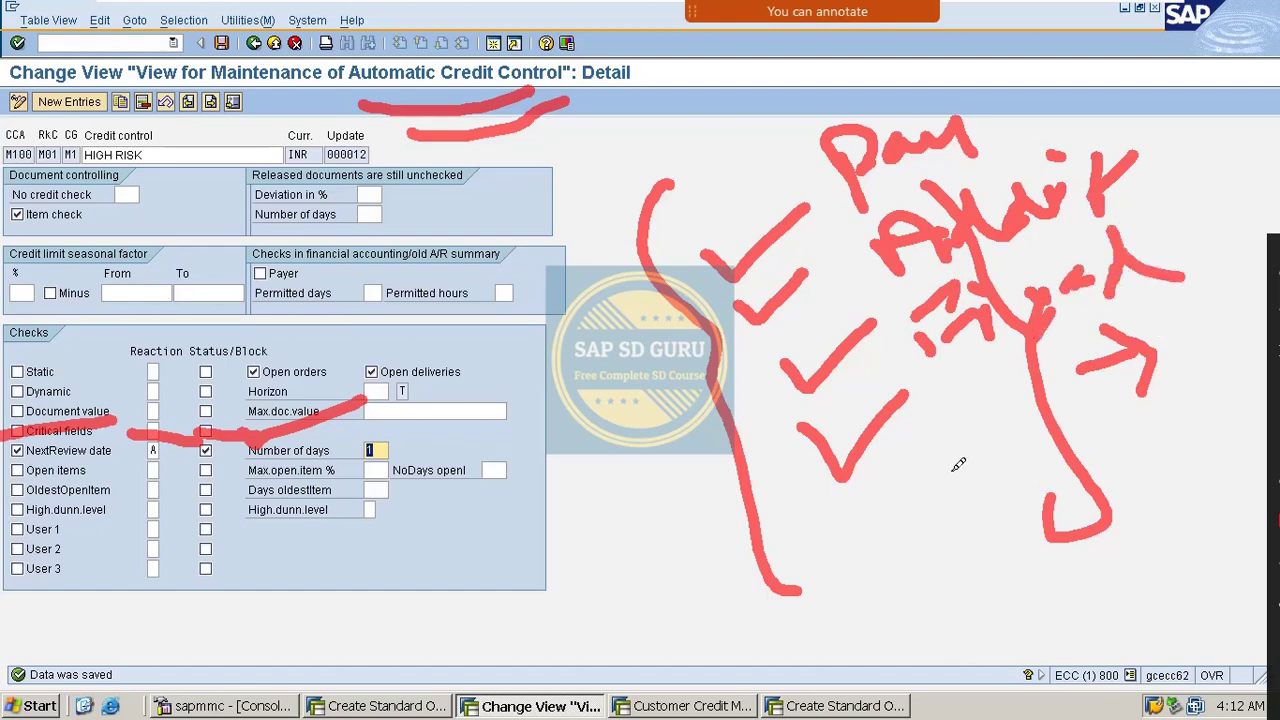
Step: Draw a slanted red line beneath the check marks and reposition the opening bracket stroke around them
{"action": "left_click_drag", "start_coordinate": [922, 470], "coordinate": [660, 565]}
{"action": "left_click_drag", "start_coordinate": [760, 540], "coordinate": [965, 478]}
{"action": "left_click_drag", "start_coordinate": [1053, 470], "coordinate": [1128, 421]}
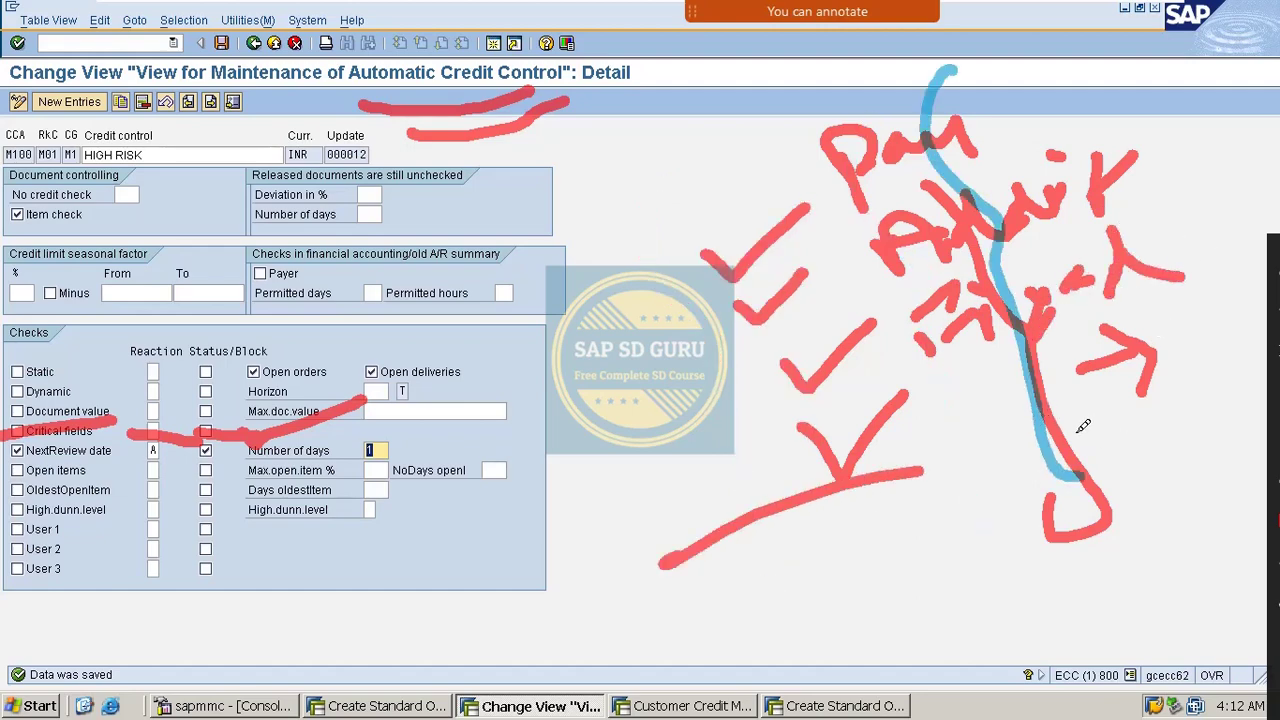
{"action": "key", "text": "ctrl+z"}
{"action": "key", "text": "ctrl+z"}
{"action": "key", "text": "ctrl+z"}
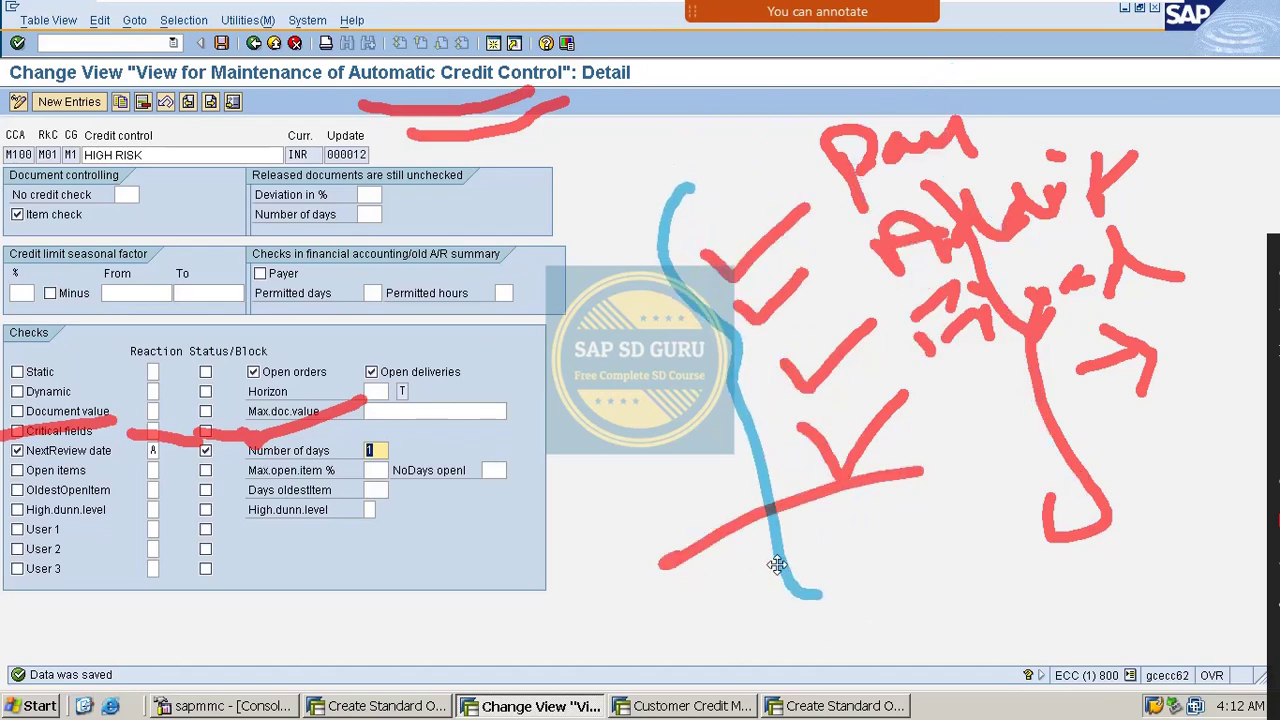